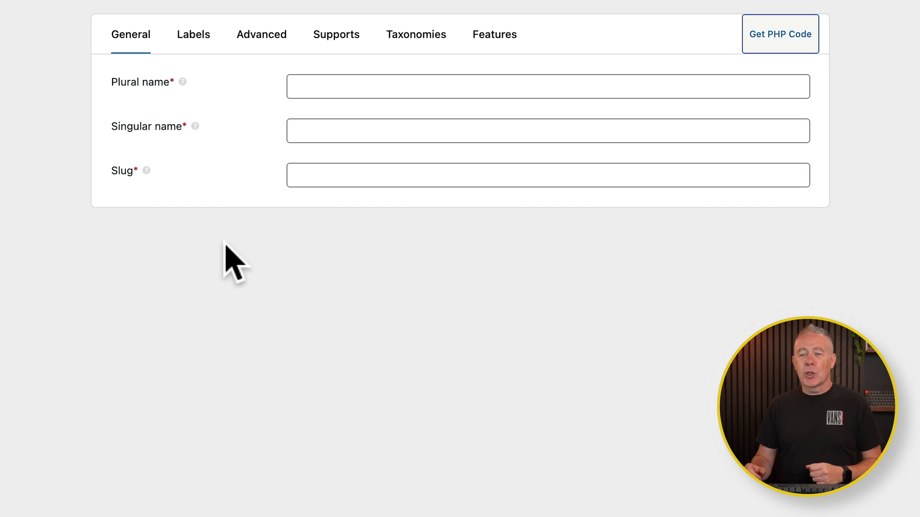
# Name the new post type with plural name Businesses and singular name Business
pyautogui.click(358, 82)
pyautogui.write('Busoin')
pyautogui.press('BackSpace')
pyautogui.press('BackSpace')
pyautogui.press('BackSpace')
pyautogui.write('inesses')
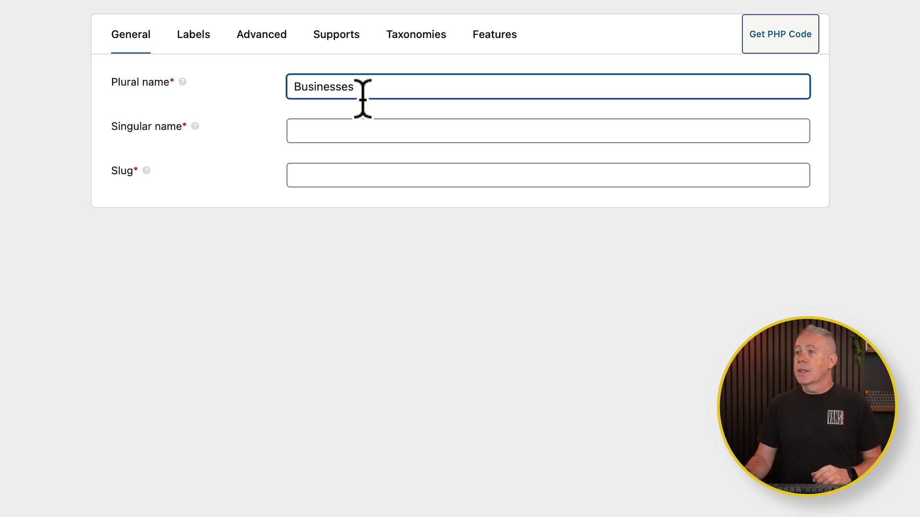
pyautogui.click(376, 127)
pyautogui.write('B')
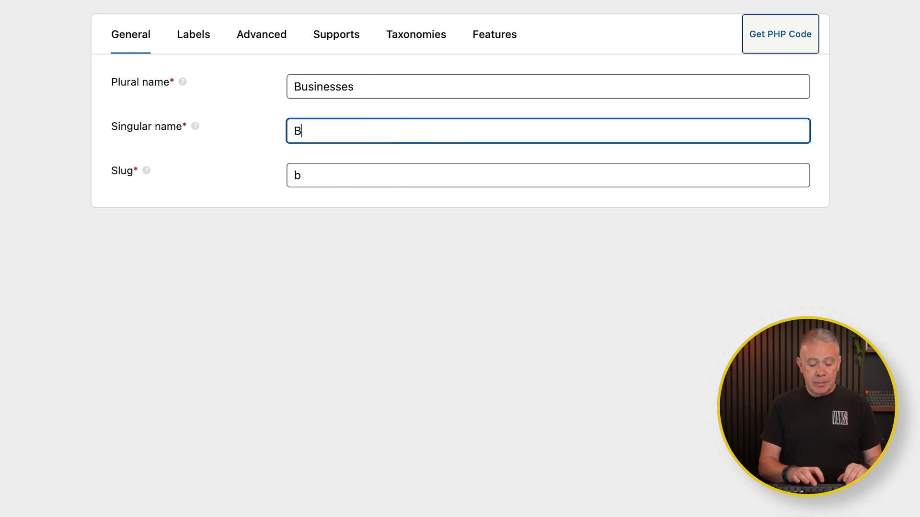
pyautogui.write('usiness')
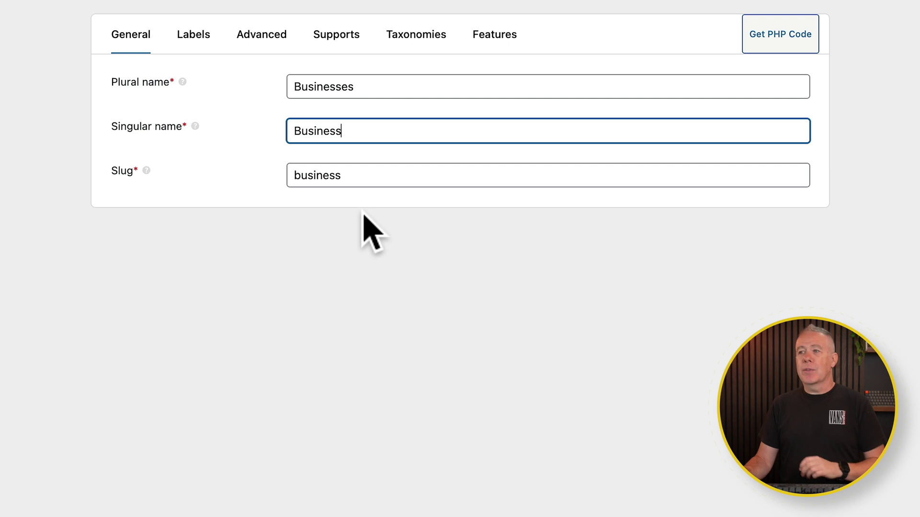
# Examine the post type's labels from the add-new text down to the item-updated message
pyautogui.click(192, 39)
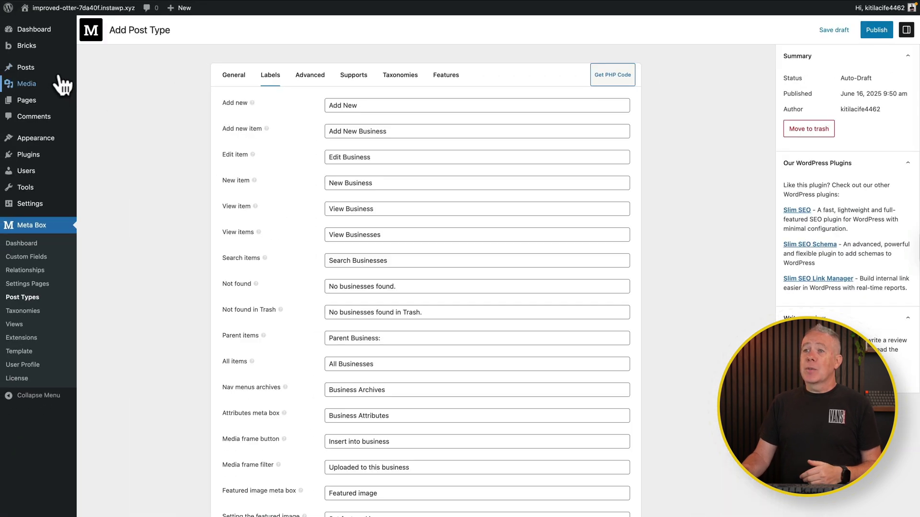
pyautogui.moveTo(54, 69)
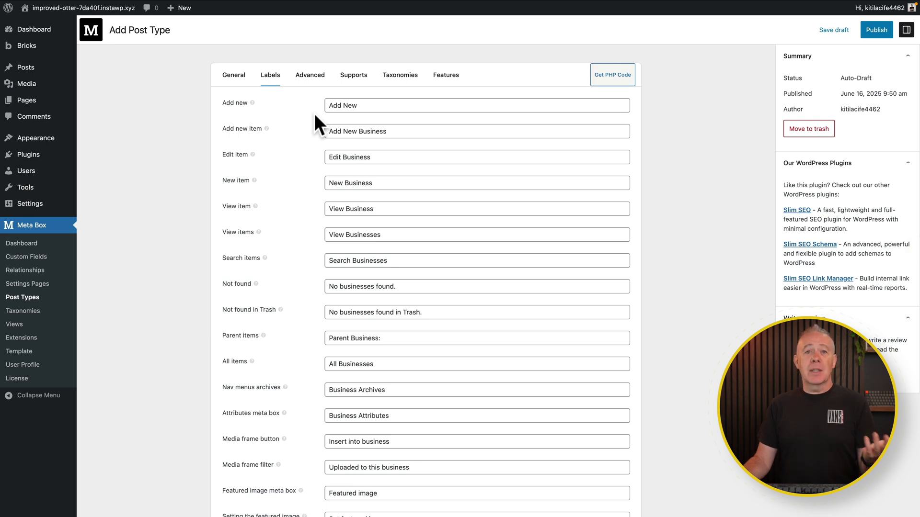
pyautogui.scroll(-3, 298, 242)
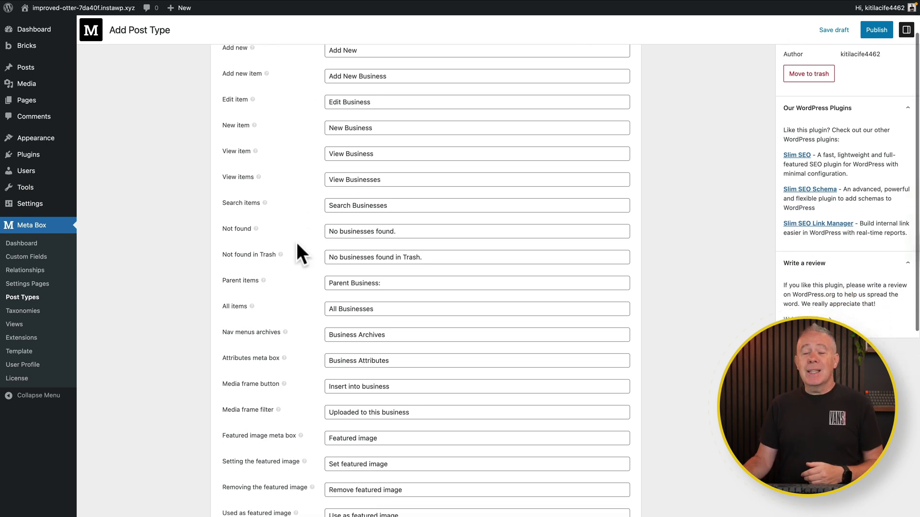
pyautogui.scroll(-5, 298, 247)
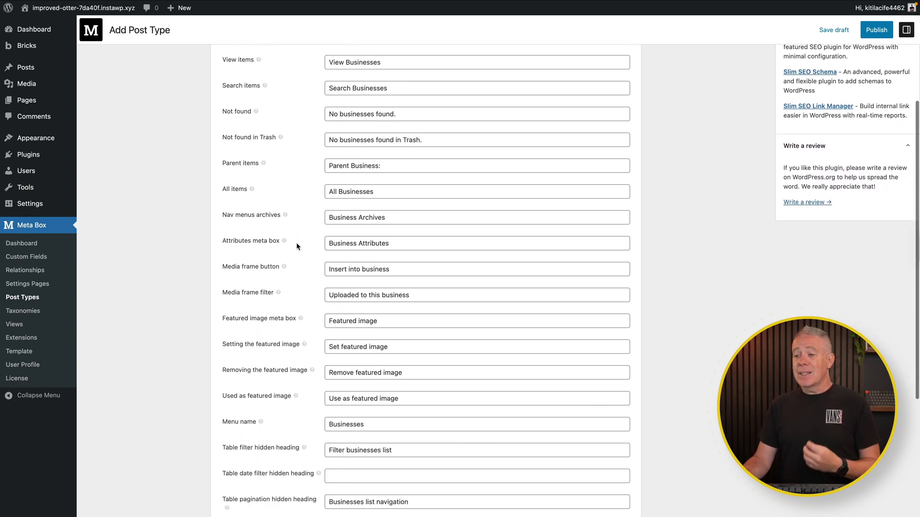
pyautogui.scroll(-4, 296, 246)
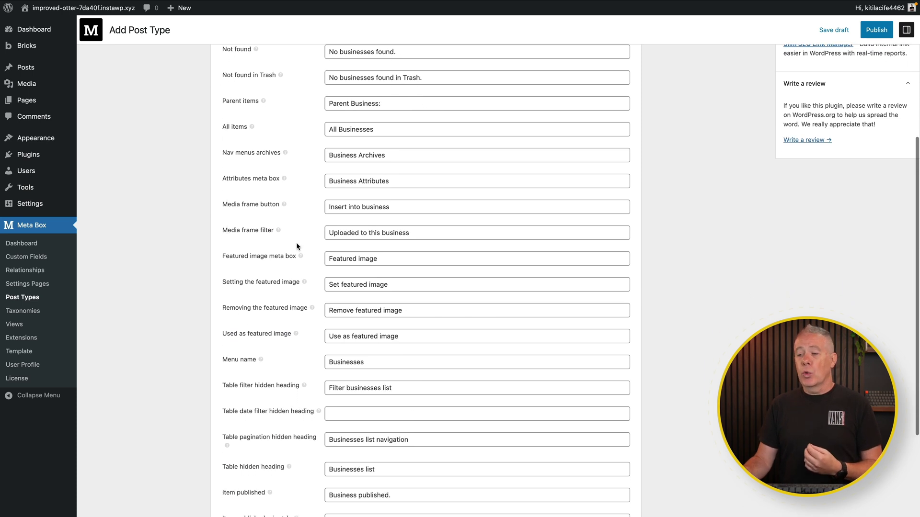
pyautogui.scroll(-5, 296, 246)
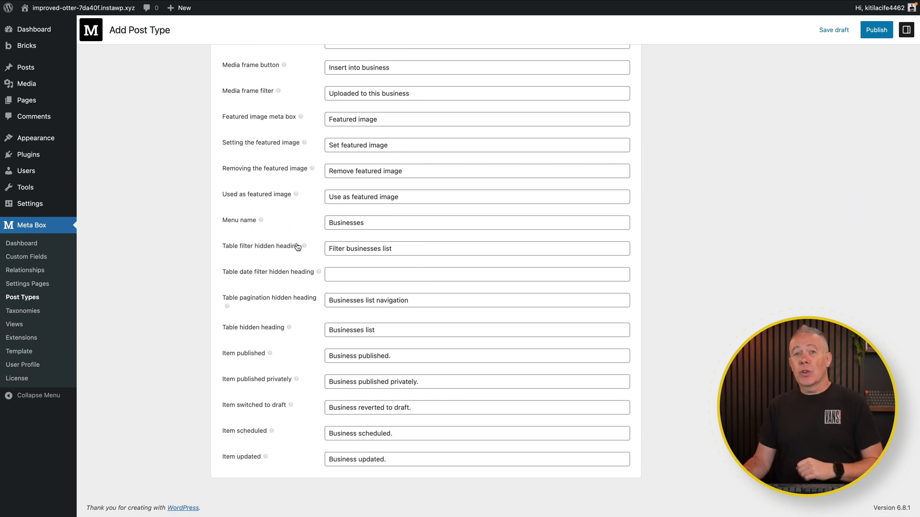
pyautogui.scroll(13, 297, 246)
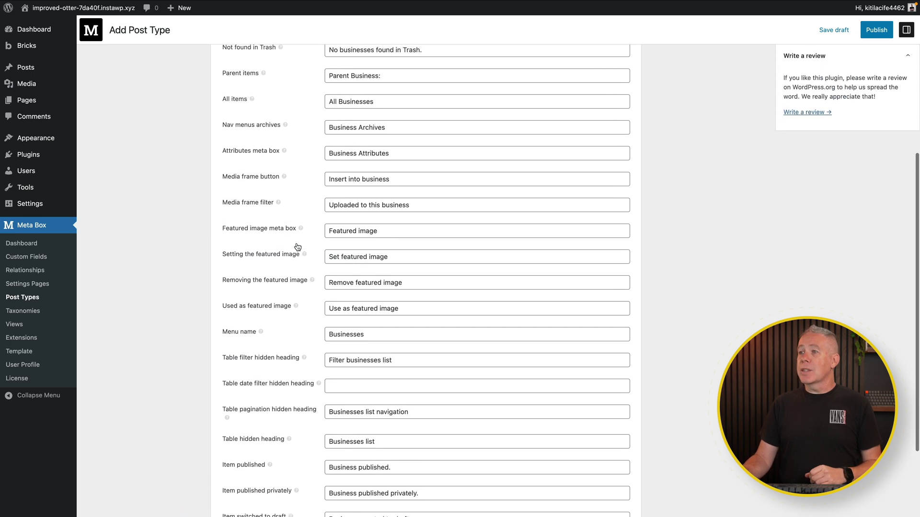
pyautogui.scroll(4, 297, 247)
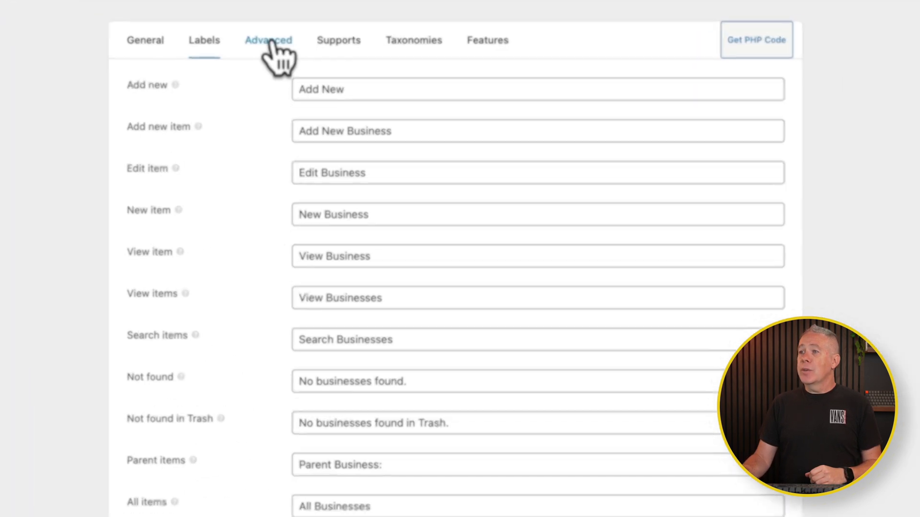
# Enter the description "A list of local businesses and their respective details." and make the post type hierarchical
pyautogui.click(270, 43)
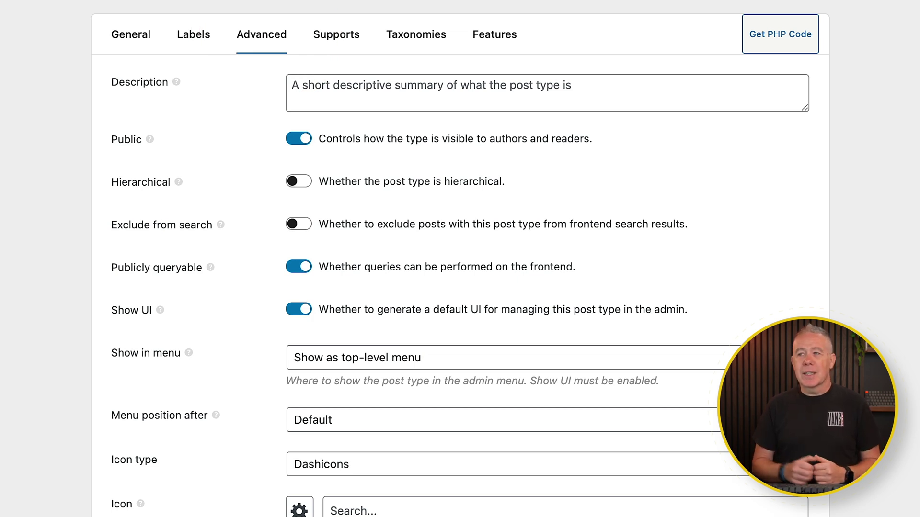
pyautogui.click(578, 85)
pyautogui.click(575, 85)
pyautogui.click(574, 85)
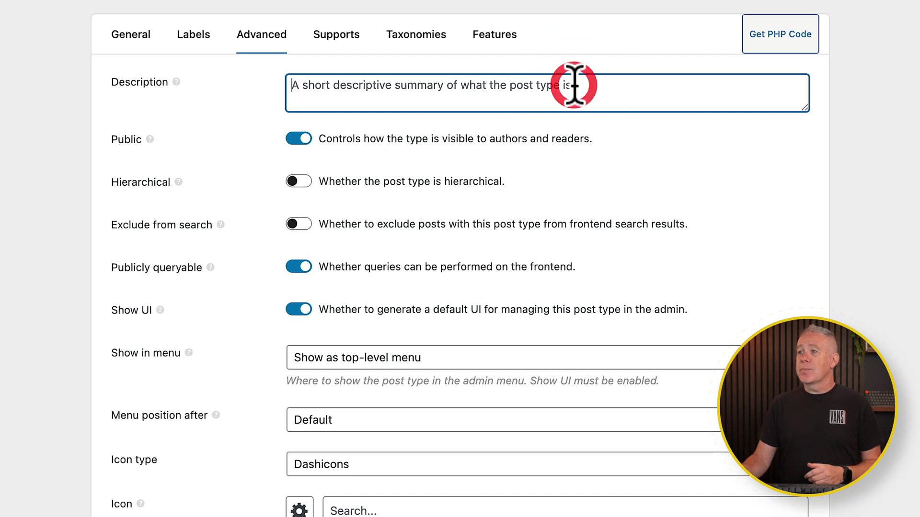
pyautogui.write('A list of local businesses and their respective details.')
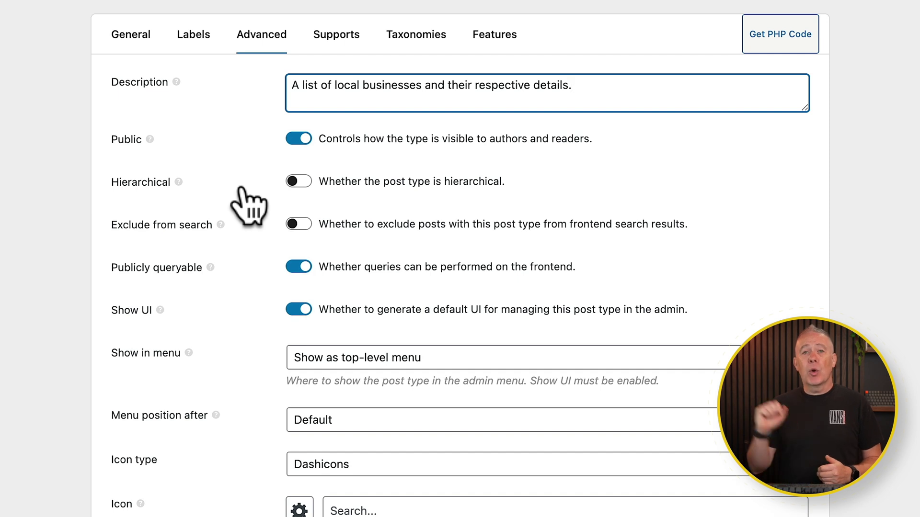
pyautogui.click(306, 183)
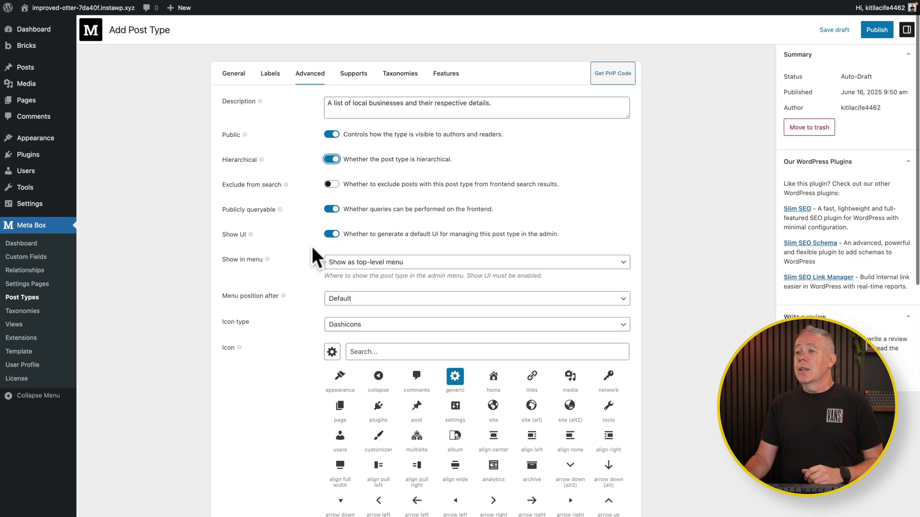
# Keep the post type as a top-level admin menu item and position it after Posts
pyautogui.scroll(-1, 266, 330)
pyautogui.scroll(-1, 311, 246)
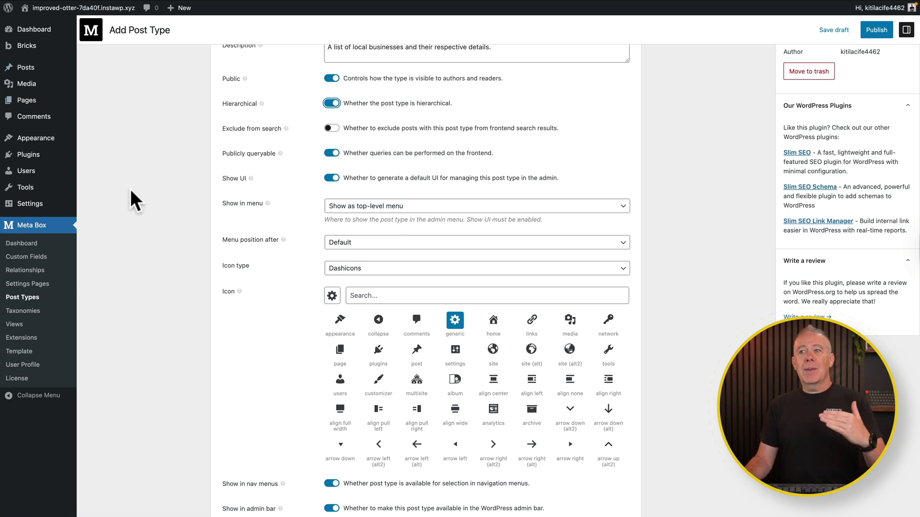
pyautogui.moveTo(32, 72)
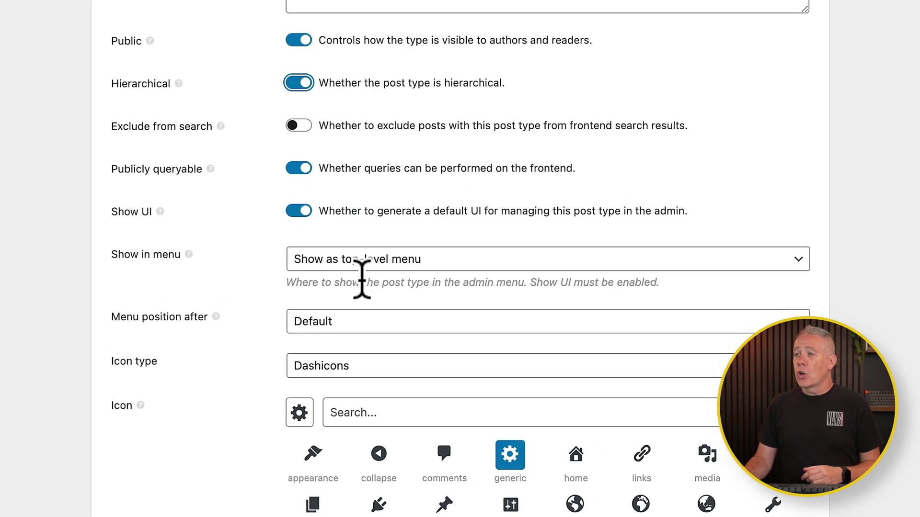
pyautogui.click(442, 265)
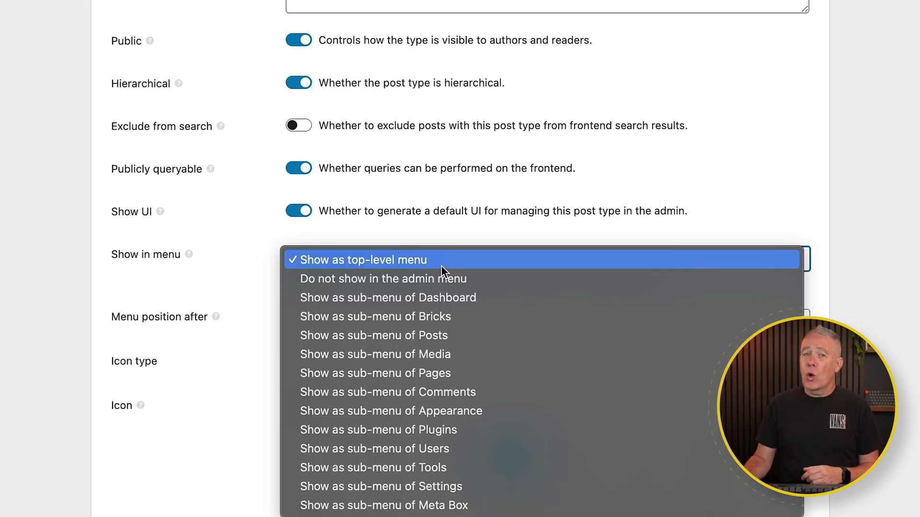
pyautogui.click(165, 436)
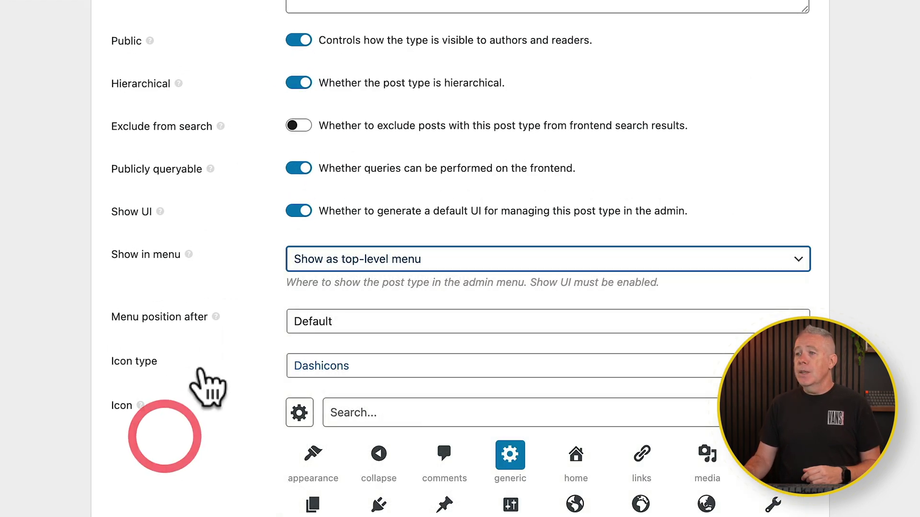
pyautogui.click(316, 323)
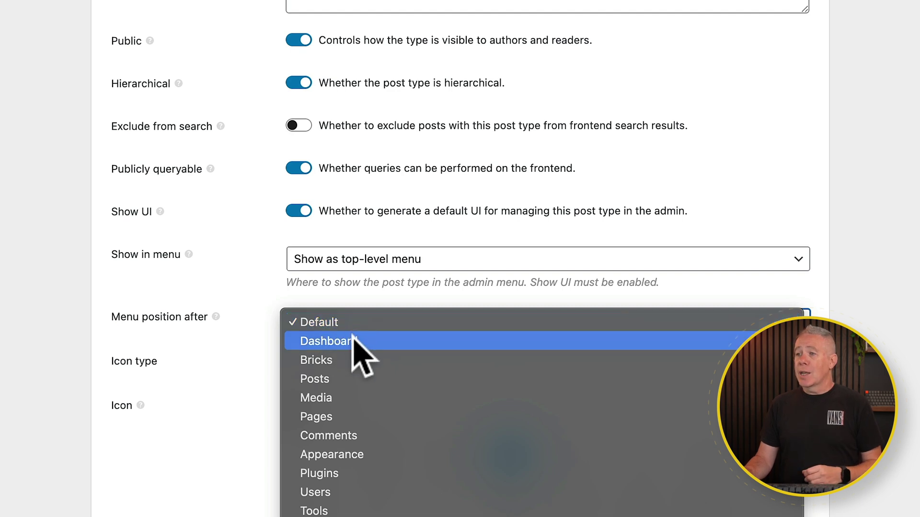
pyautogui.click(344, 378)
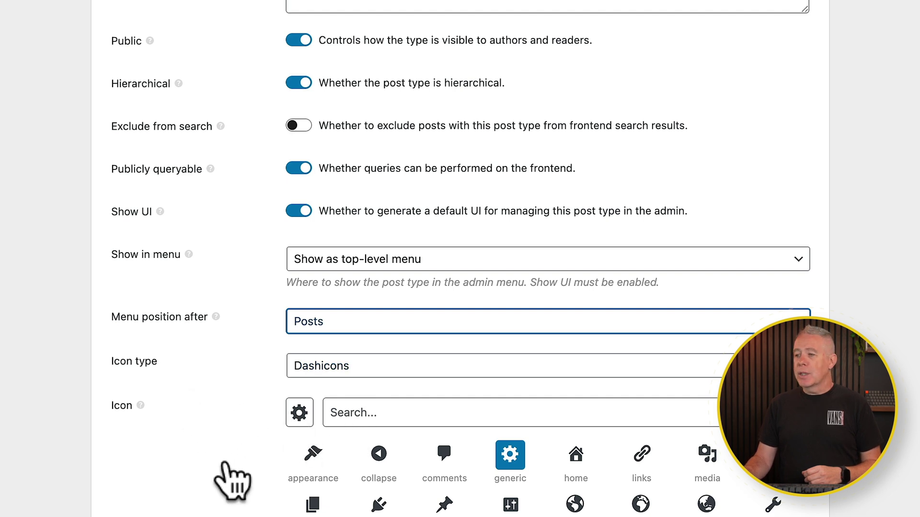
# Choose the multisite Dashicon as the post type's menu icon
pyautogui.scroll(-5, 225, 469)
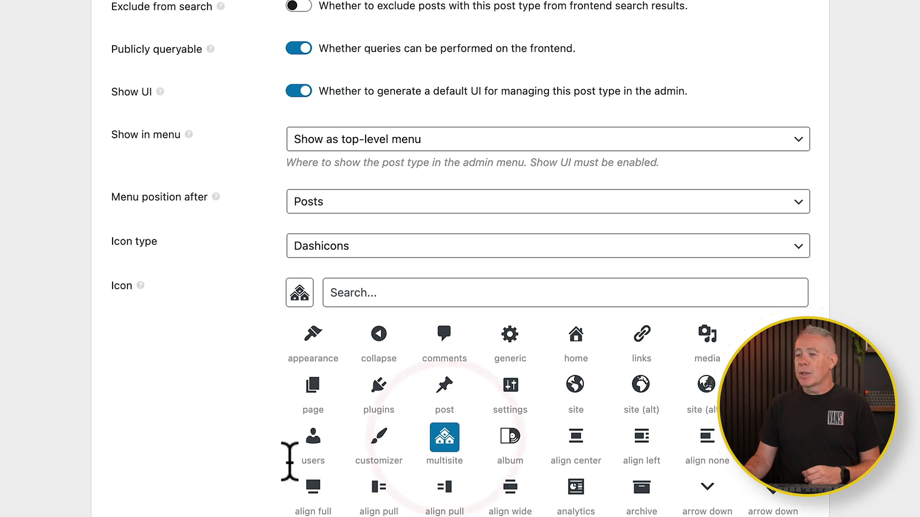
pyautogui.scroll(-1, 312, 467)
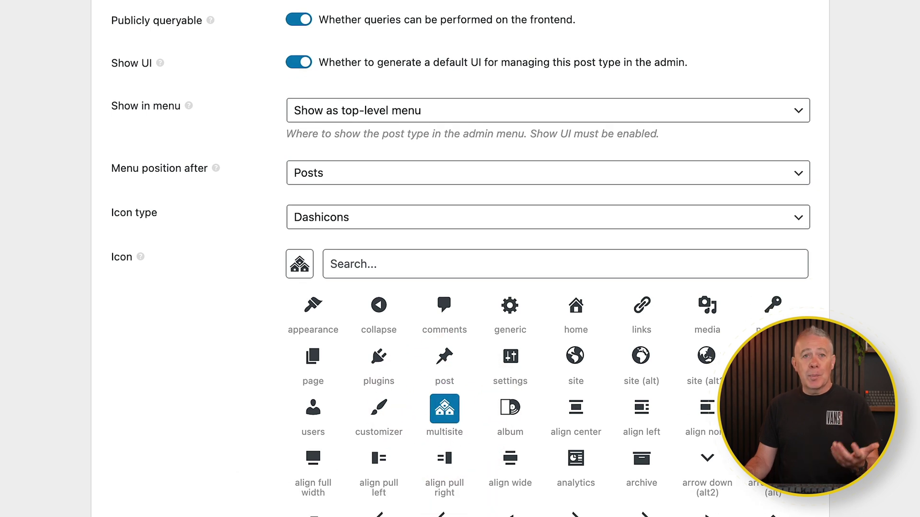
pyautogui.scroll(-10, 312, 431)
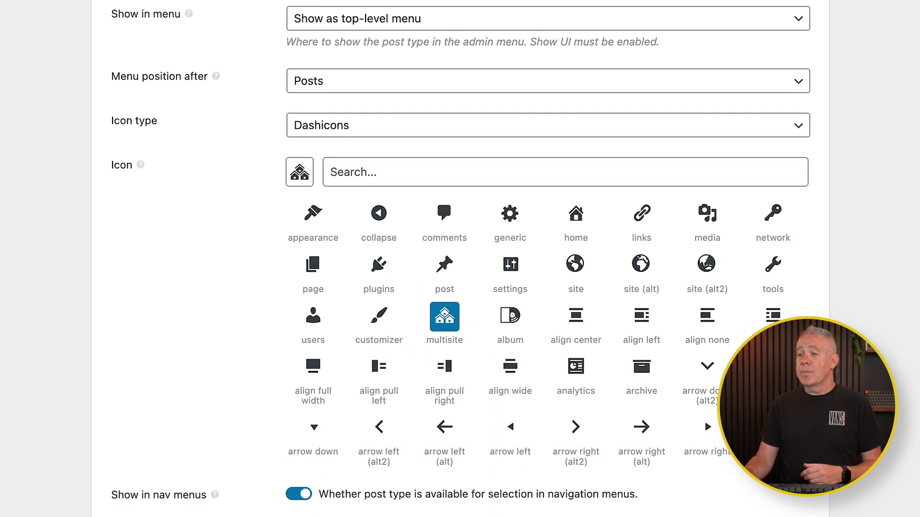
pyautogui.scroll(-2, 311, 431)
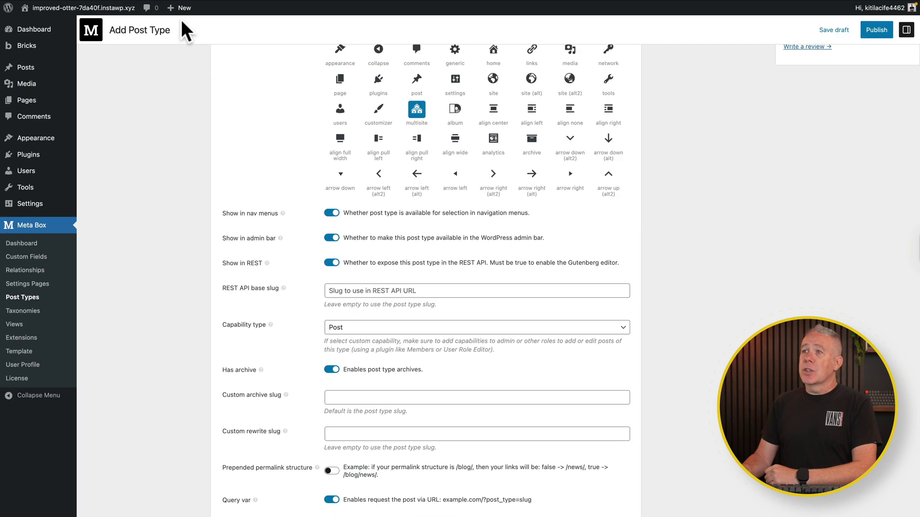
pyautogui.moveTo(182, 14)
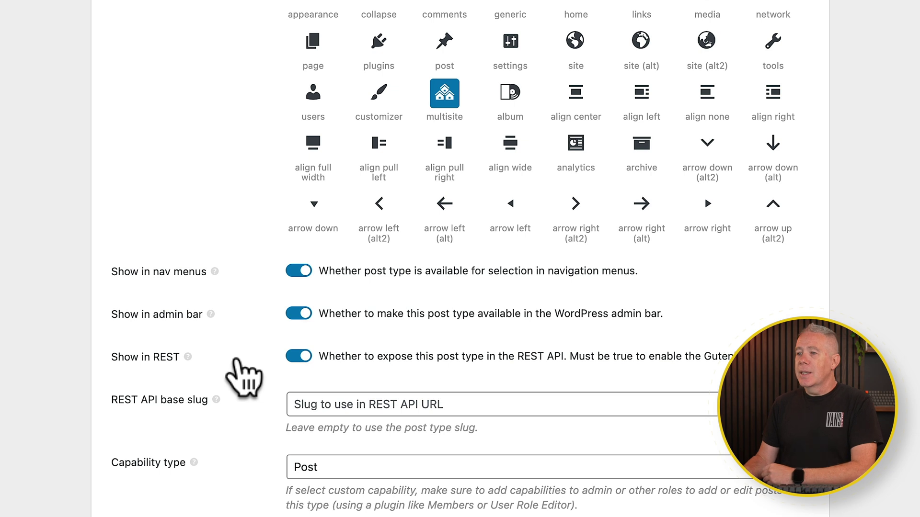
# Try the Custom capability type and restore the setting to Post
pyautogui.scroll(-2, 250, 414)
pyautogui.scroll(-1, 245, 407)
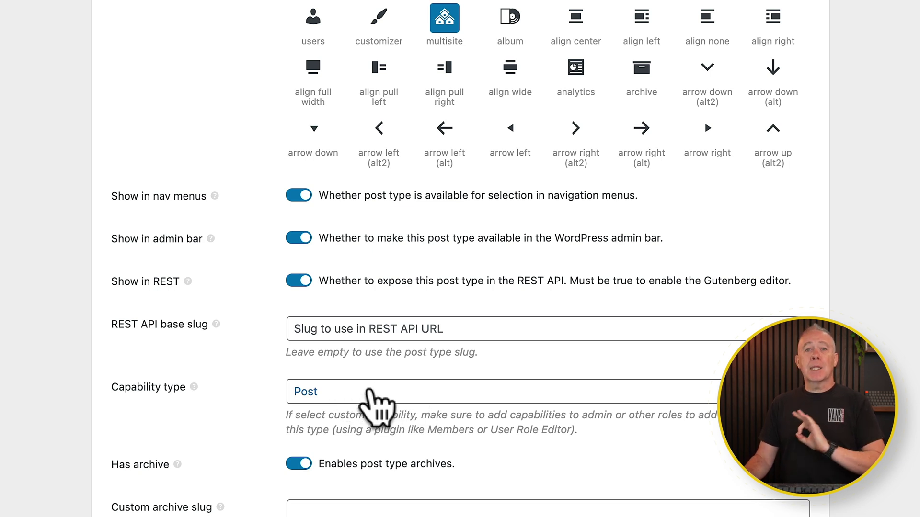
pyautogui.click(374, 397)
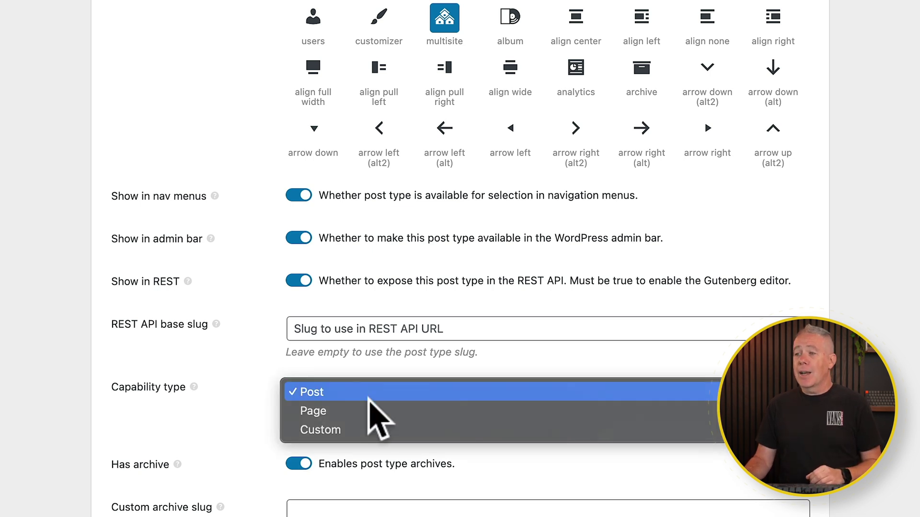
pyautogui.click(371, 430)
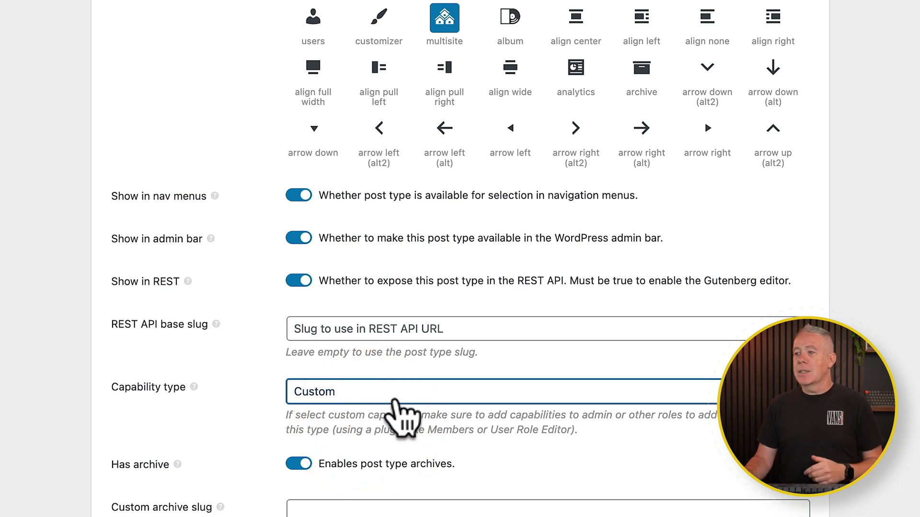
pyautogui.click(397, 402)
pyautogui.click(347, 355)
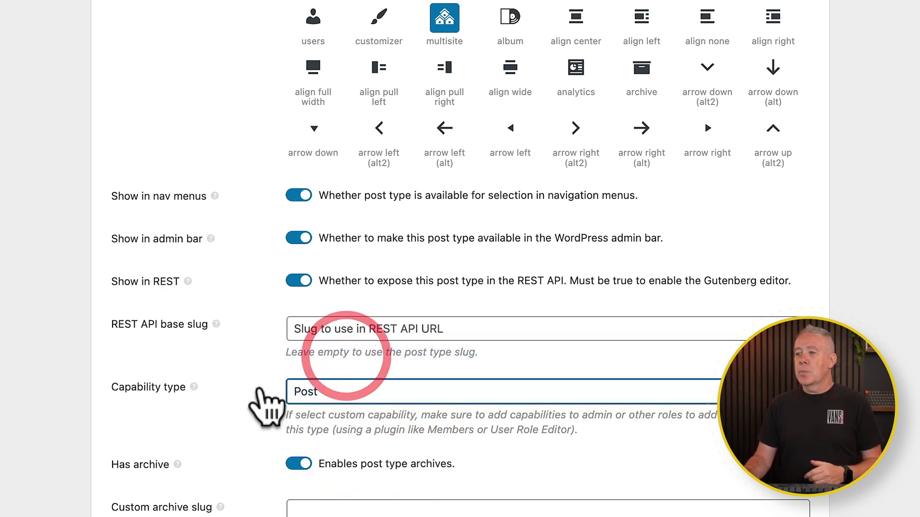
# Check the post type's slug in the general settings and examine the remaining advanced REST, archive and permalink settings
pyautogui.scroll(-3, 225, 462)
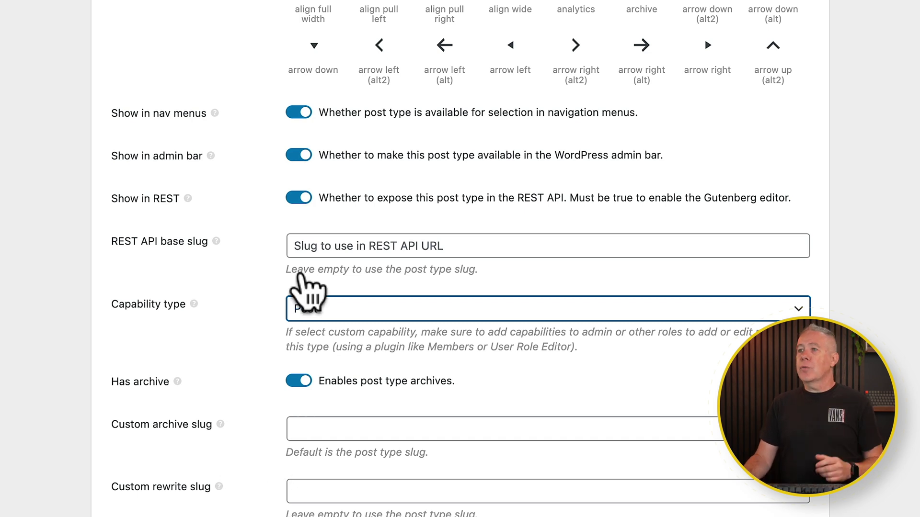
pyautogui.scroll(10, 305, 254)
pyautogui.scroll(3, 288, 221)
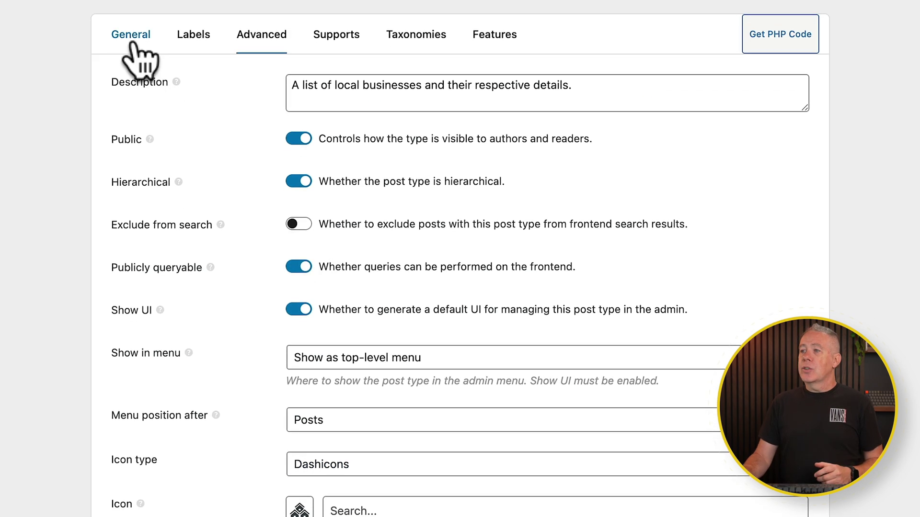
pyautogui.click(129, 38)
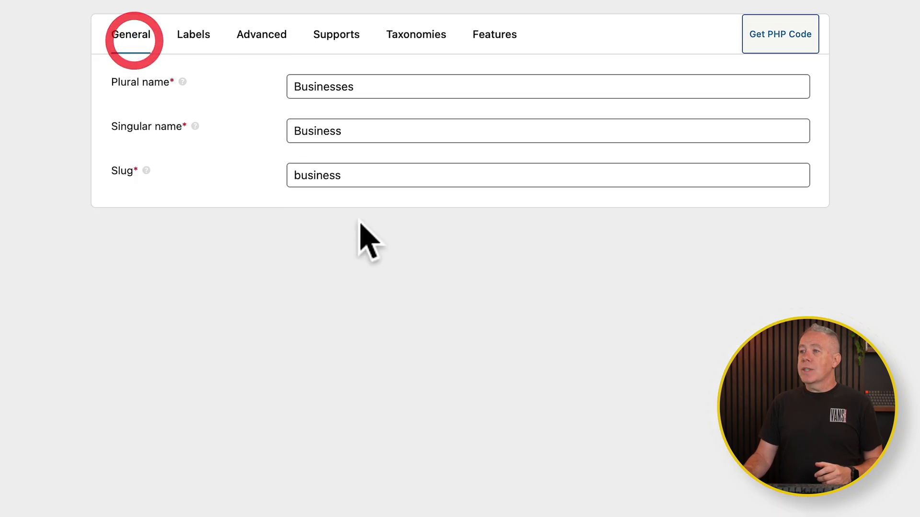
pyautogui.click(269, 36)
pyautogui.scroll(-12, 244, 469)
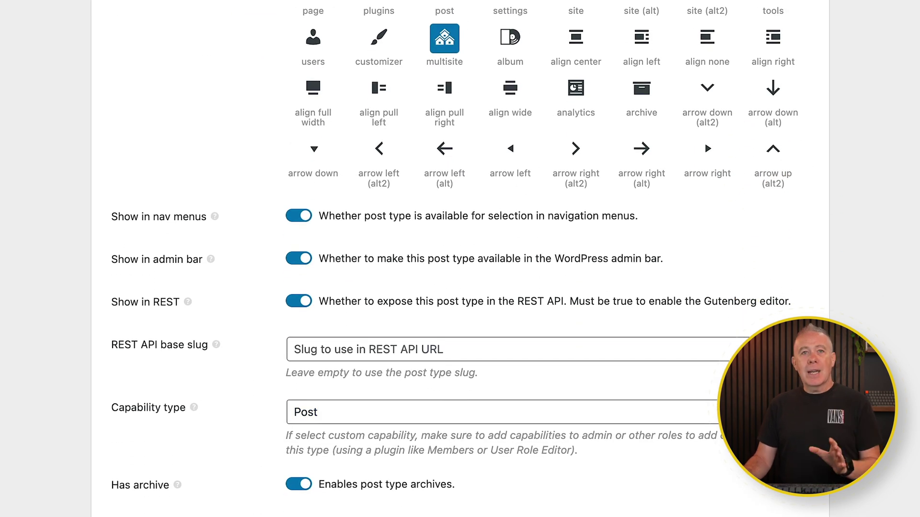
pyautogui.scroll(-3, 220, 508)
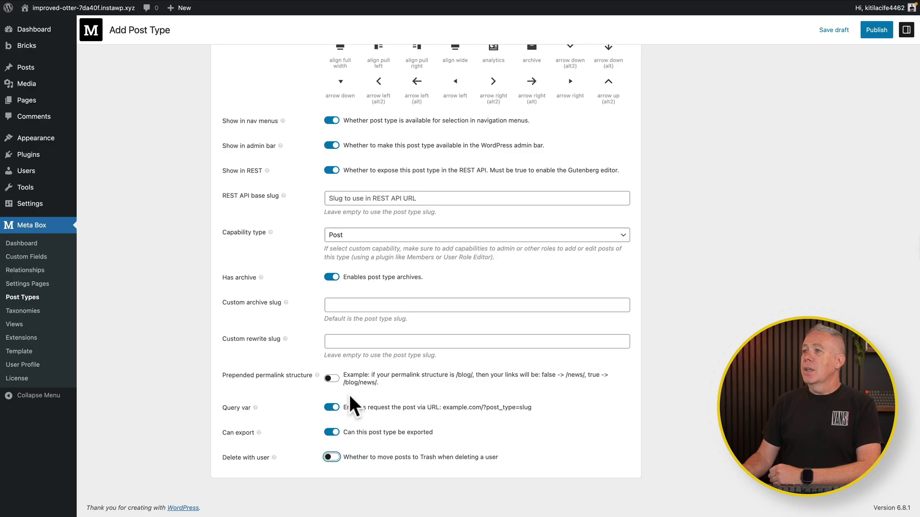
# Review the post type's supported core features, taxonomies and Features settings, and publish the Businesses post type
pyautogui.scroll(5, 349, 395)
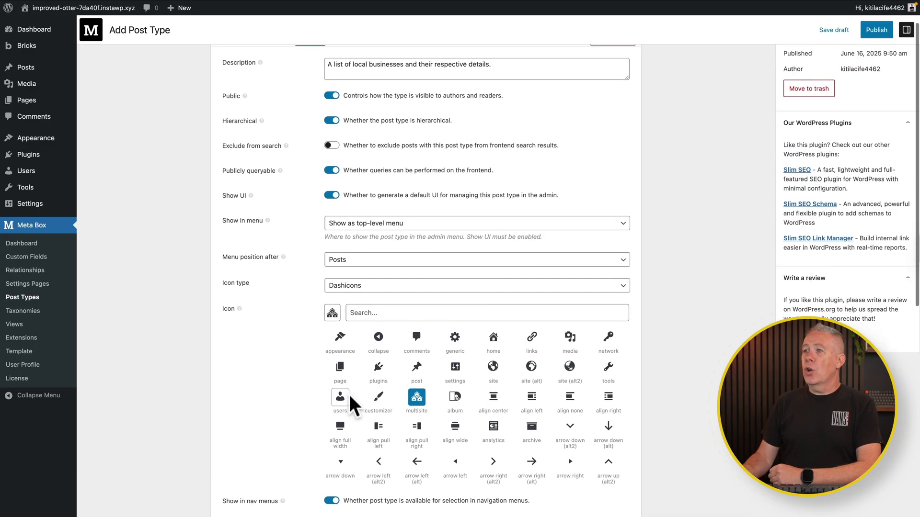
pyautogui.scroll(2, 349, 395)
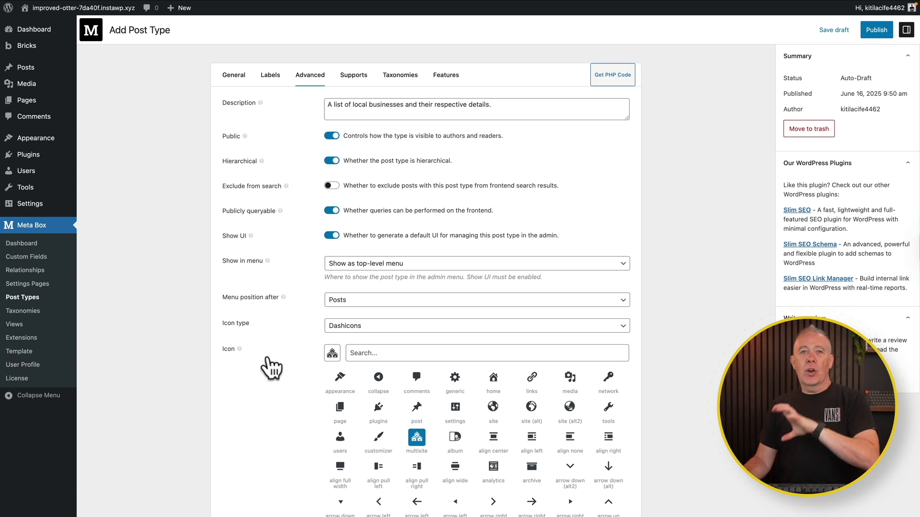
pyautogui.click(359, 72)
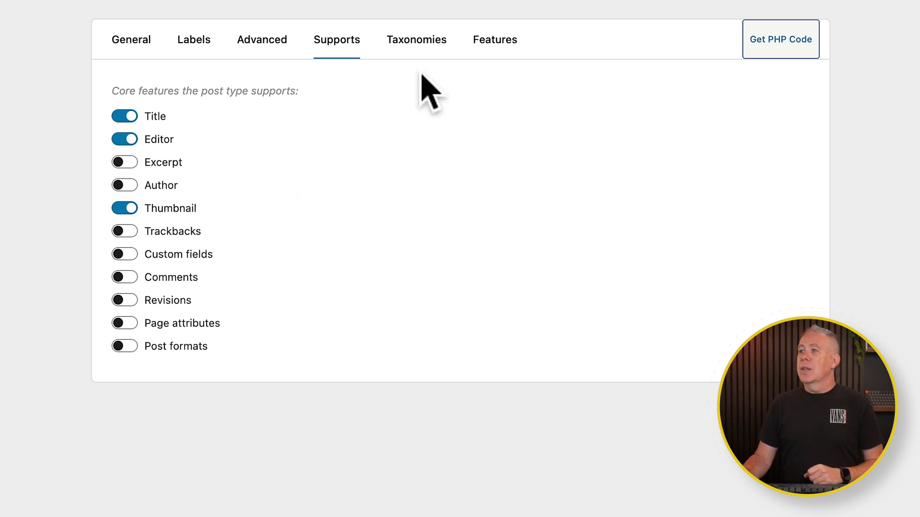
pyautogui.click(417, 41)
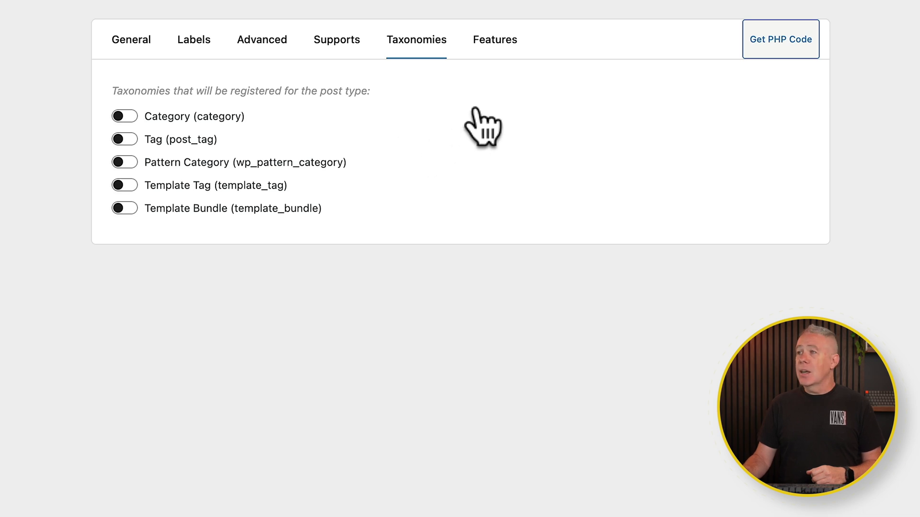
pyautogui.click(501, 50)
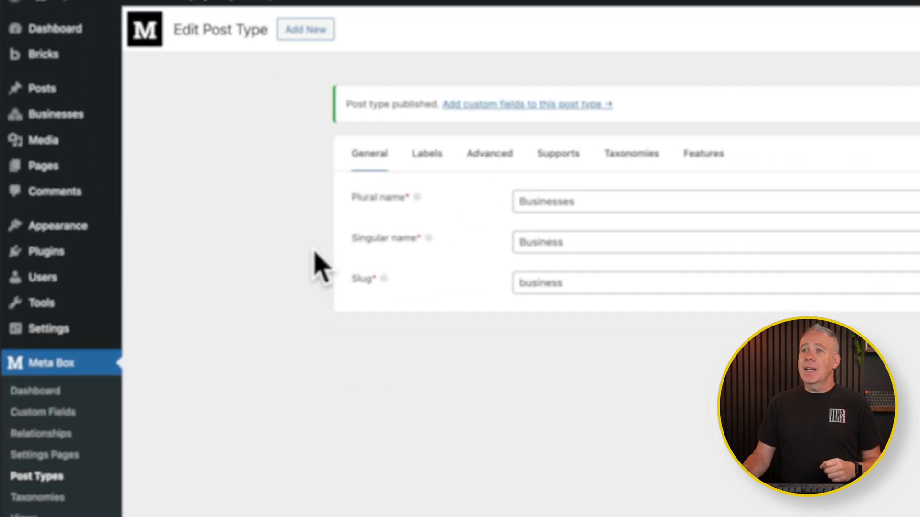
# Open a new Business entry in the editor and check its paragraph block settings and post settings
pyautogui.moveTo(72, 126)
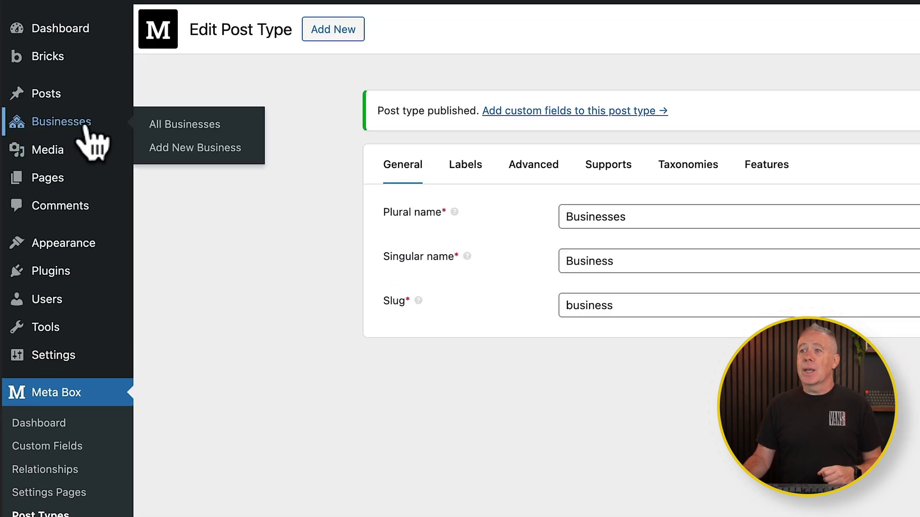
pyautogui.click(185, 147)
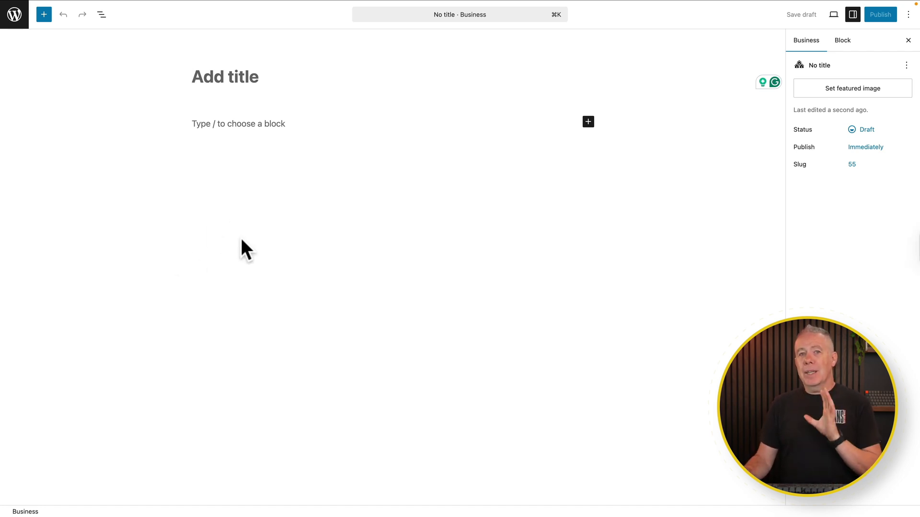
pyautogui.click(253, 124)
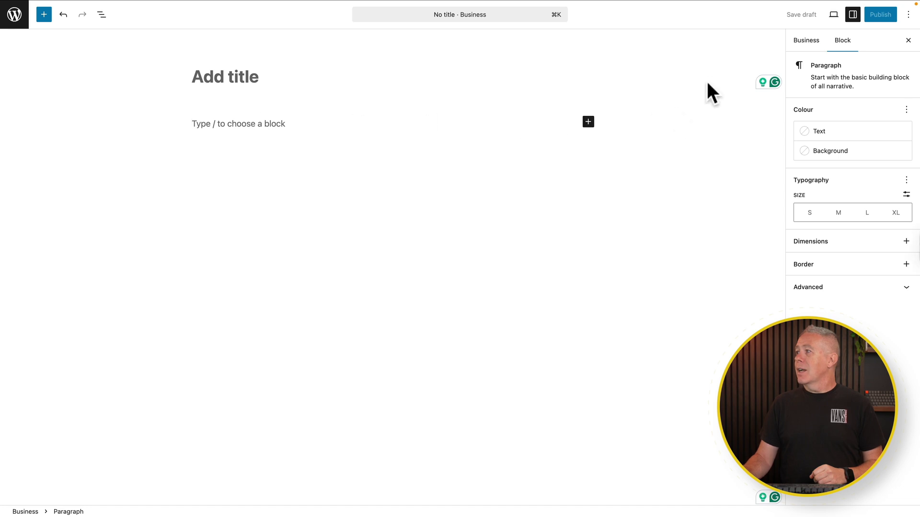
pyautogui.click(810, 41)
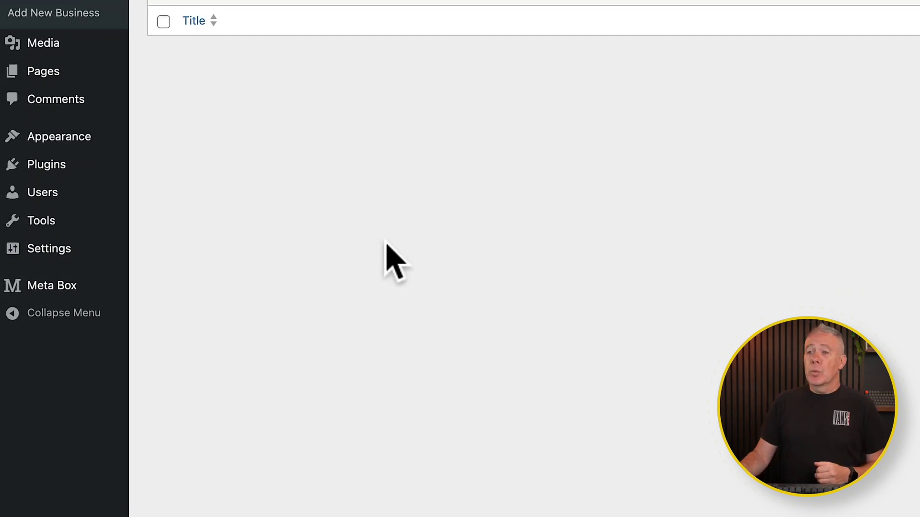
# Start a new custom field group in Meta Box
pyautogui.moveTo(73, 285)
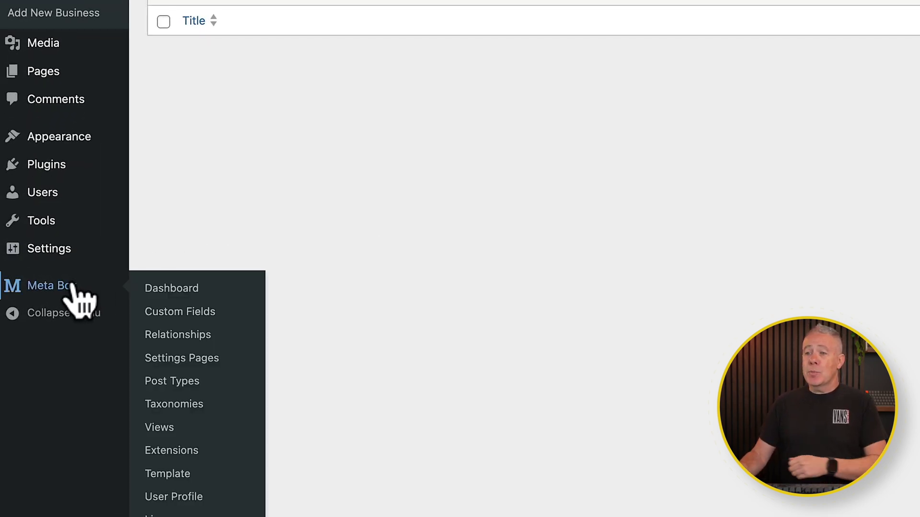
pyautogui.click(153, 312)
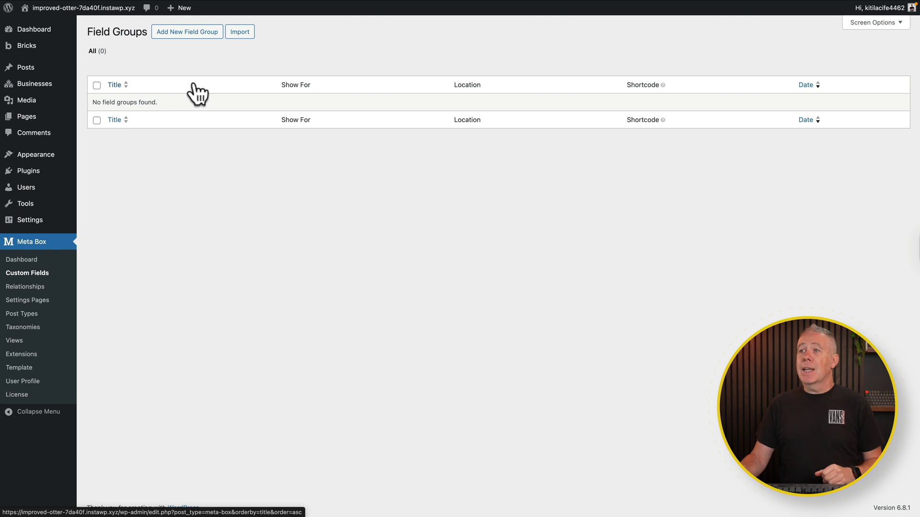
pyautogui.click(193, 33)
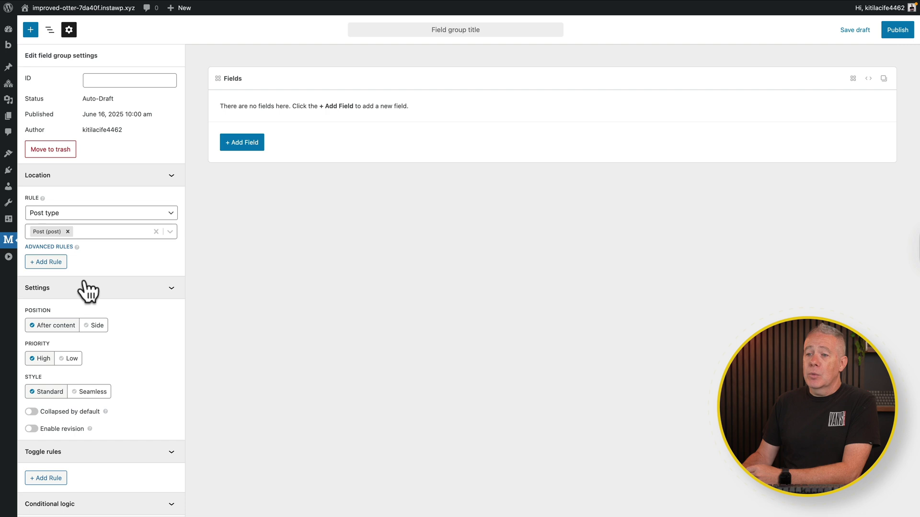
# Assign the field group to the Business post type instead of Post, and set its position to Side
pyautogui.scroll(-5, 107, 380)
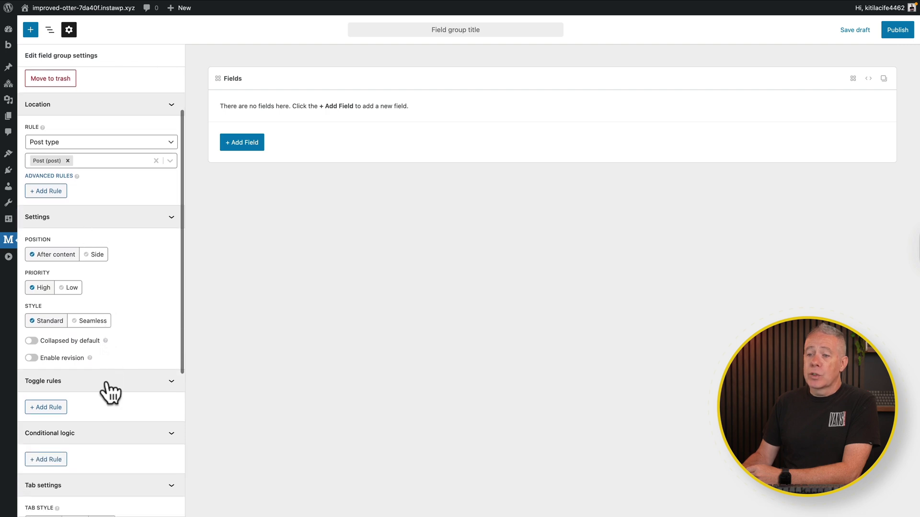
pyautogui.scroll(6, 107, 382)
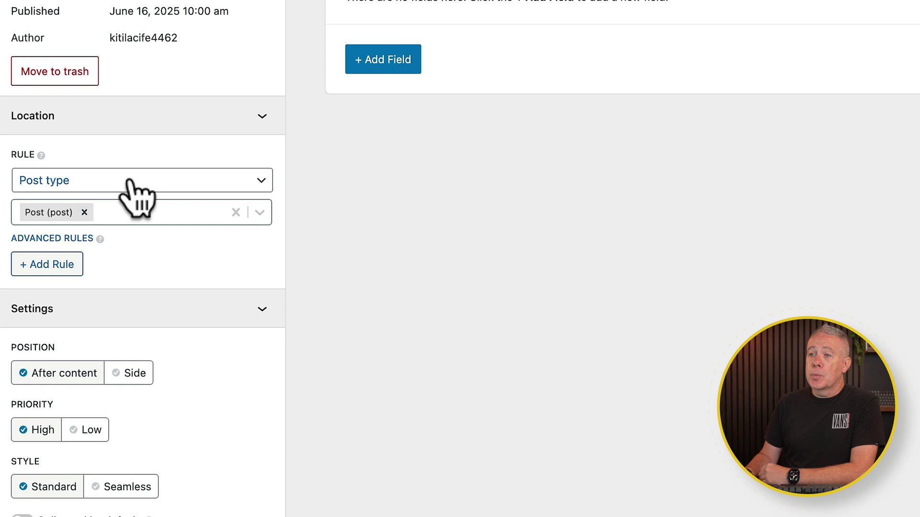
pyautogui.click(129, 180)
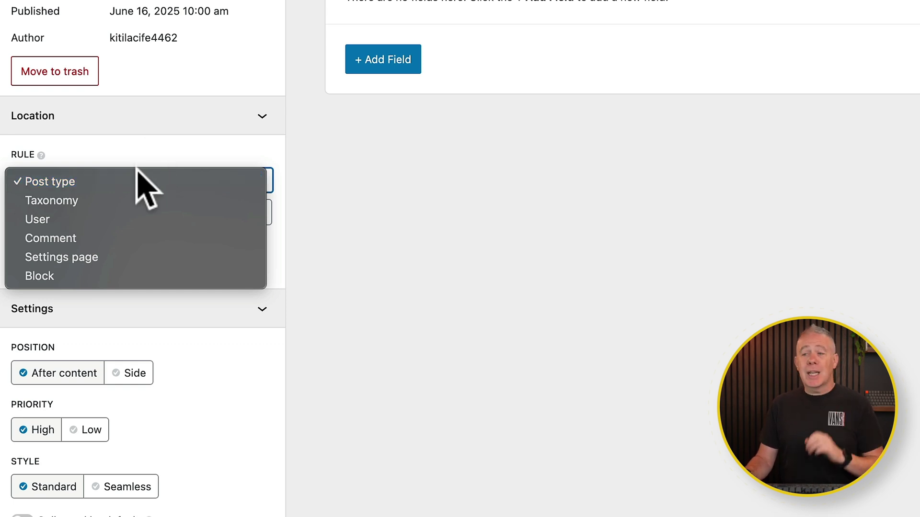
pyautogui.click(153, 143)
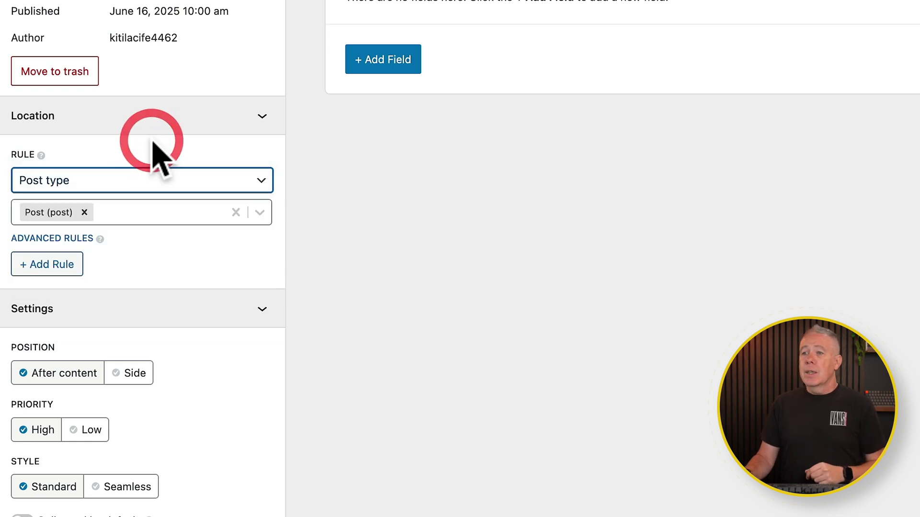
pyautogui.click(85, 212)
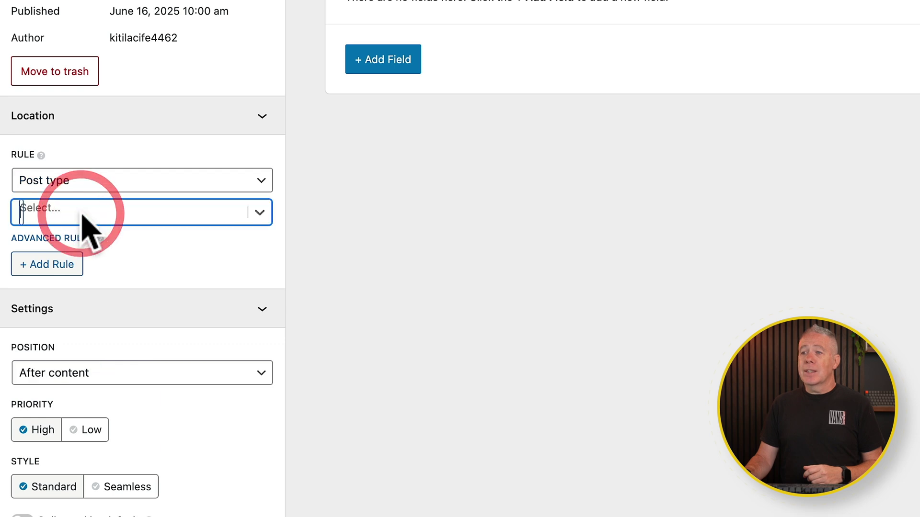
pyautogui.click(262, 212)
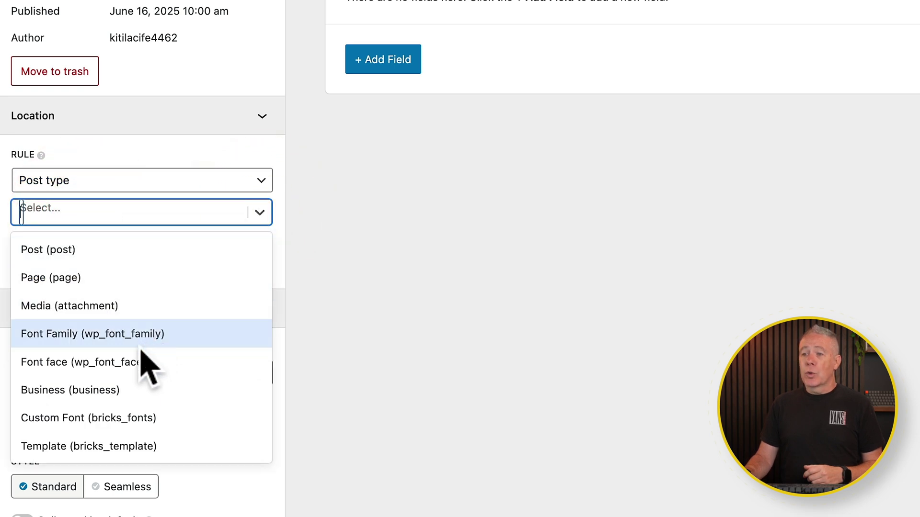
pyautogui.click(133, 392)
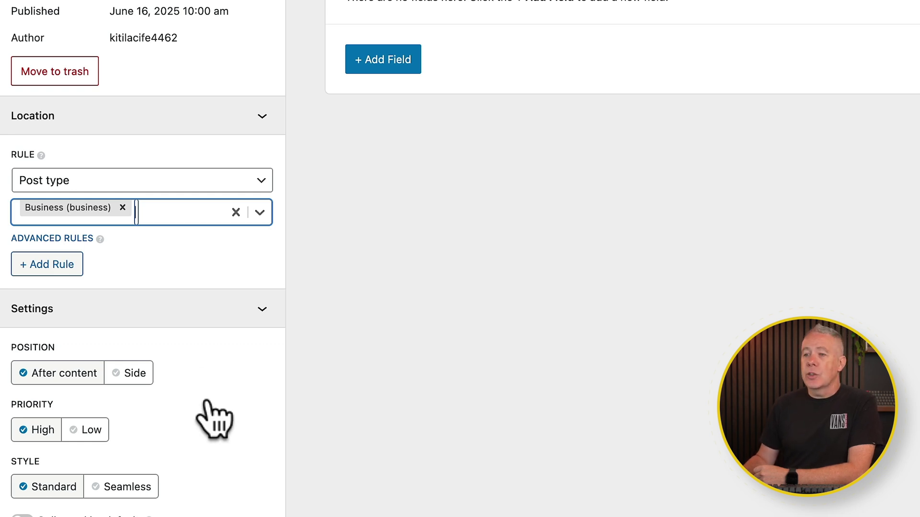
pyautogui.scroll(-3, 206, 402)
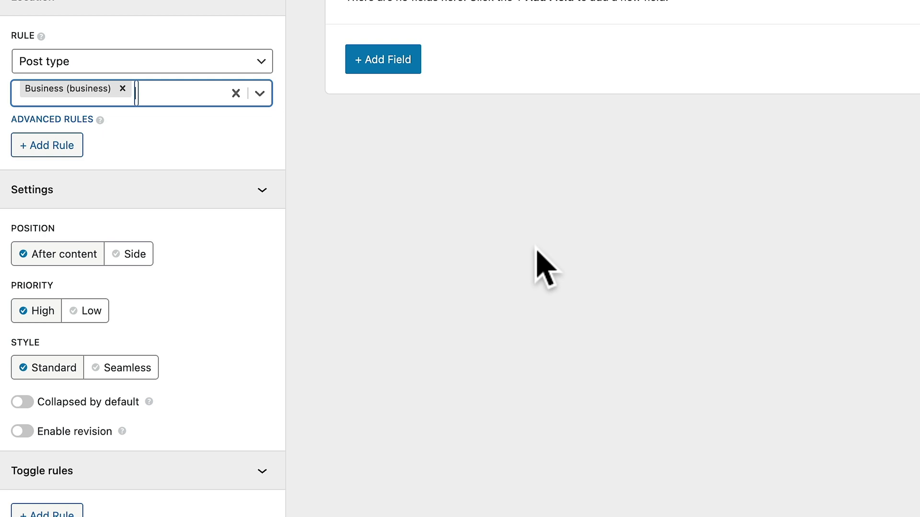
pyautogui.click(137, 259)
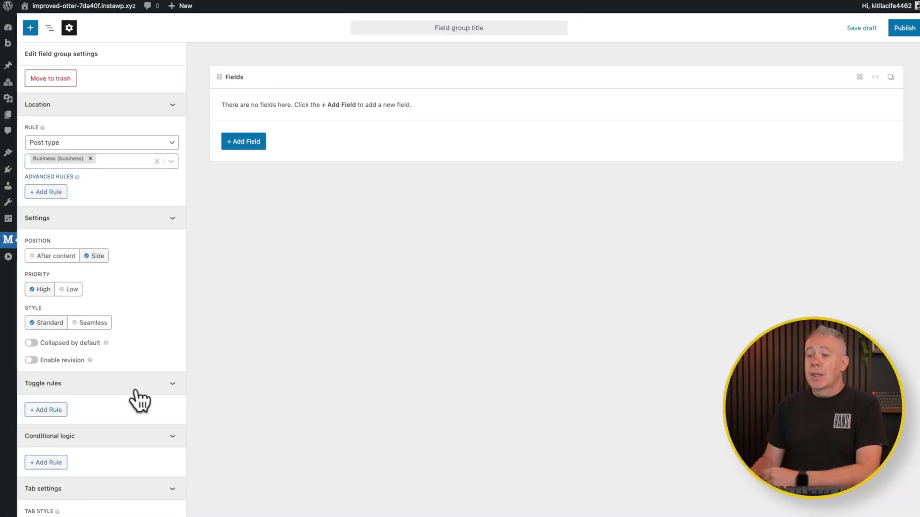
# Save the field group's data in a custom table, with automatic table creation and the prefix included in the table name
pyautogui.scroll(-3, 139, 408)
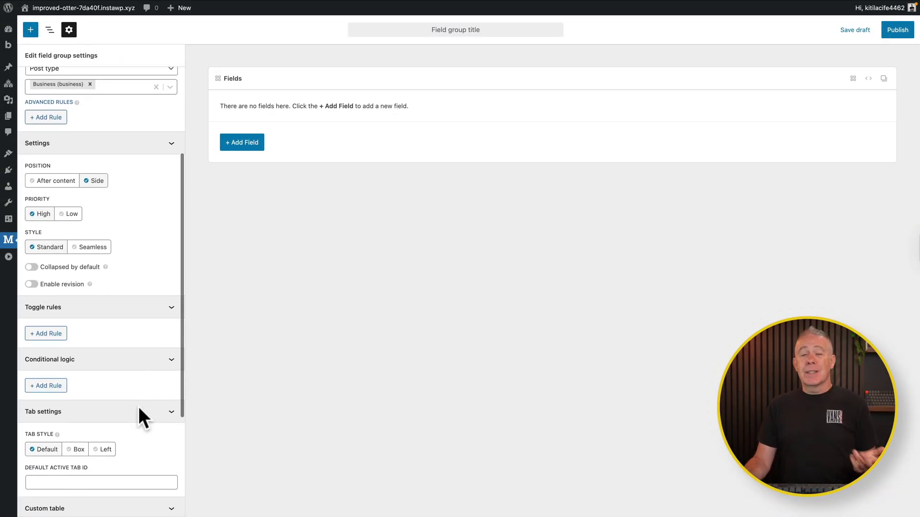
pyautogui.scroll(-3, 138, 411)
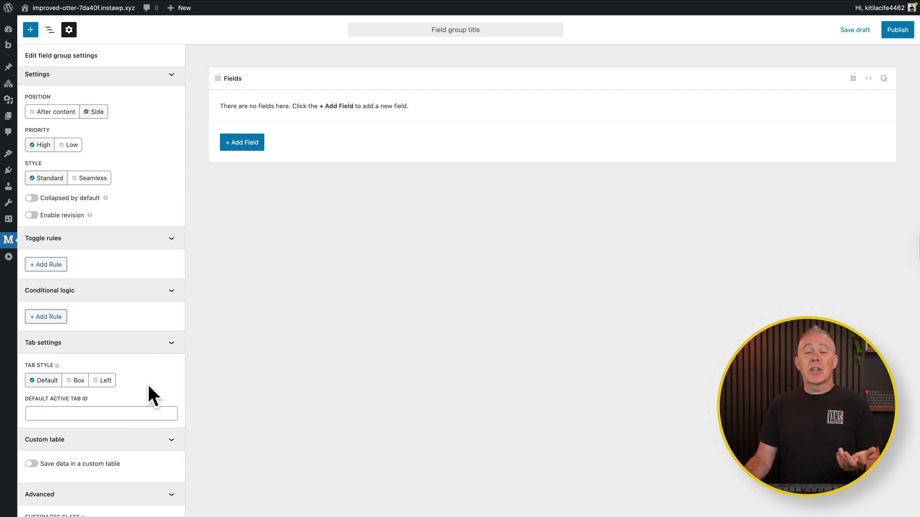
pyautogui.scroll(-3, 148, 384)
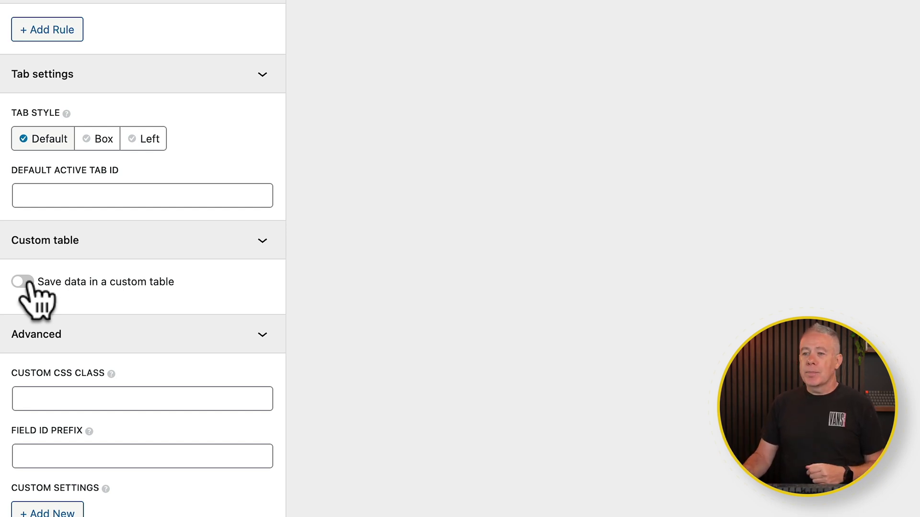
pyautogui.click(22, 281)
pyautogui.scroll(-3, 243, 316)
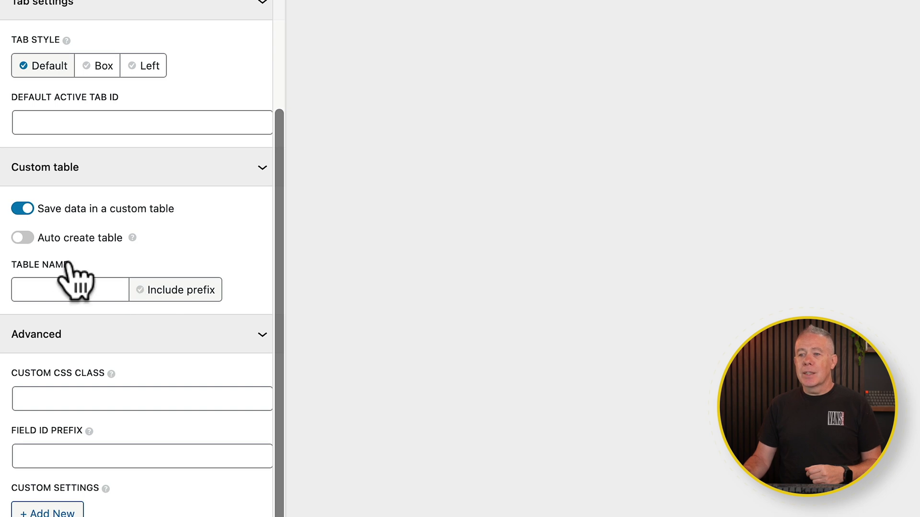
pyautogui.click(185, 289)
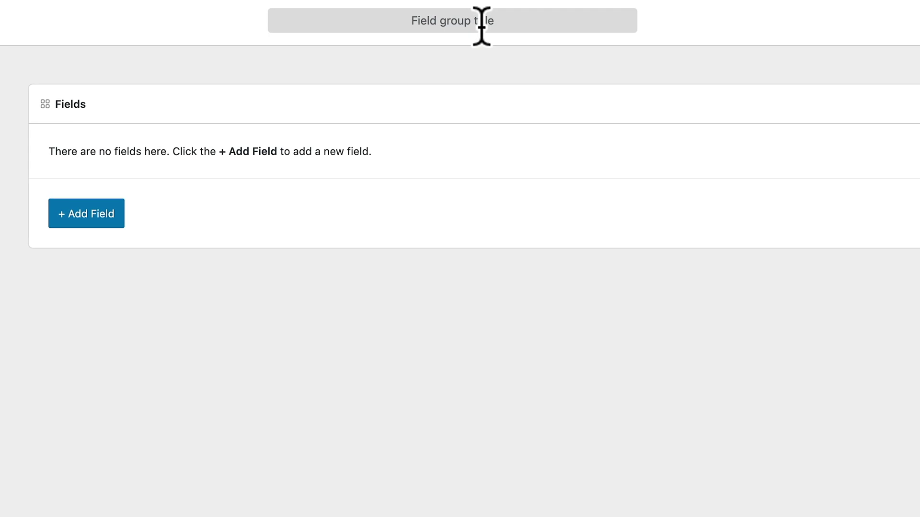
# Title the field group Additional Business Details and add a required Text field labelled Business Address
pyautogui.click(483, 27)
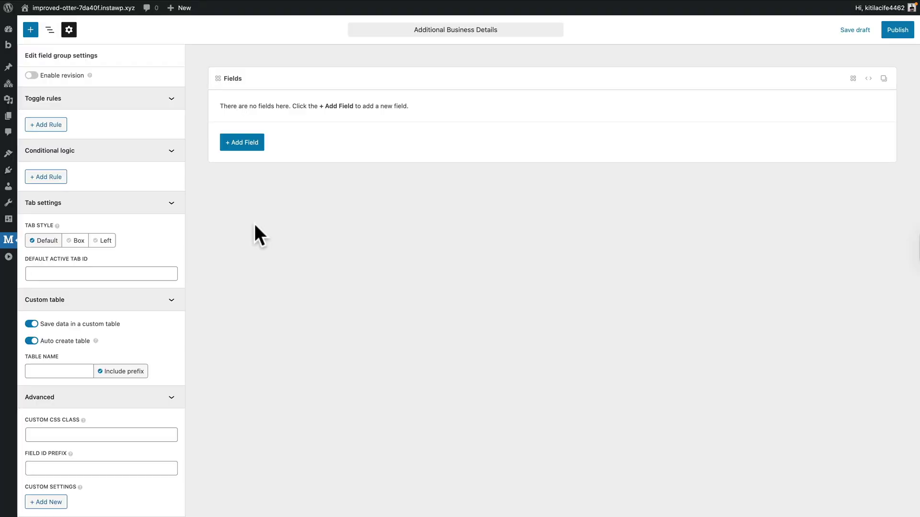
pyautogui.click(245, 142)
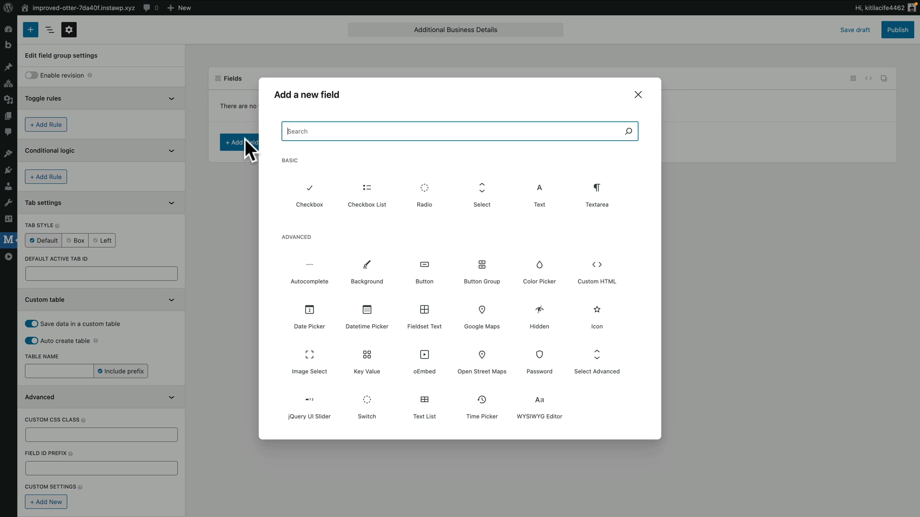
pyautogui.write('text')
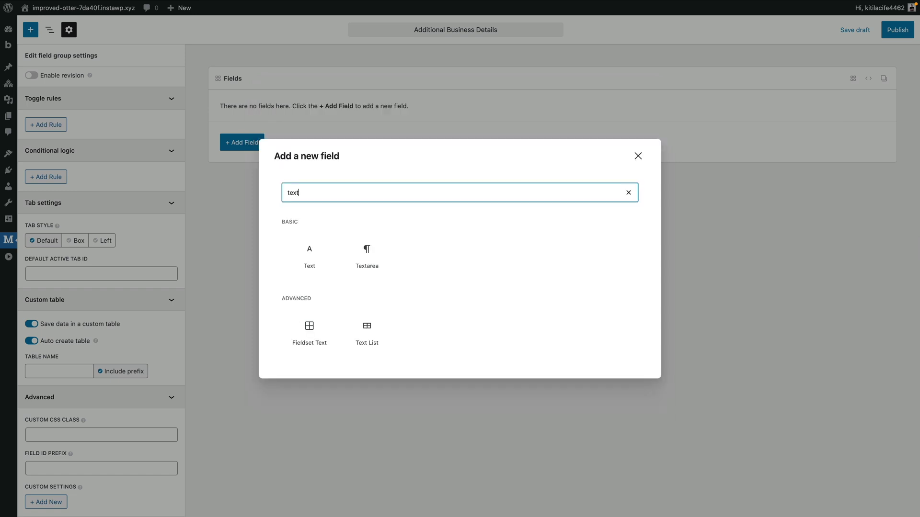
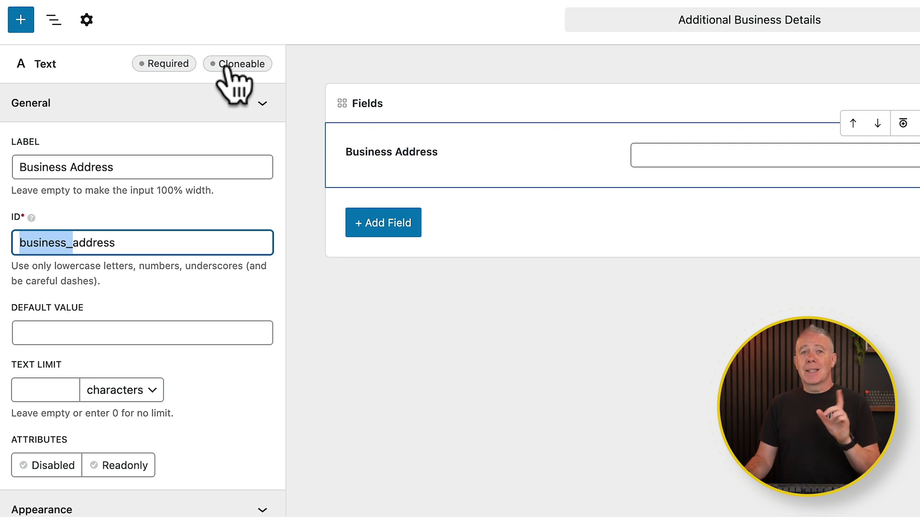
pyautogui.click(165, 67)
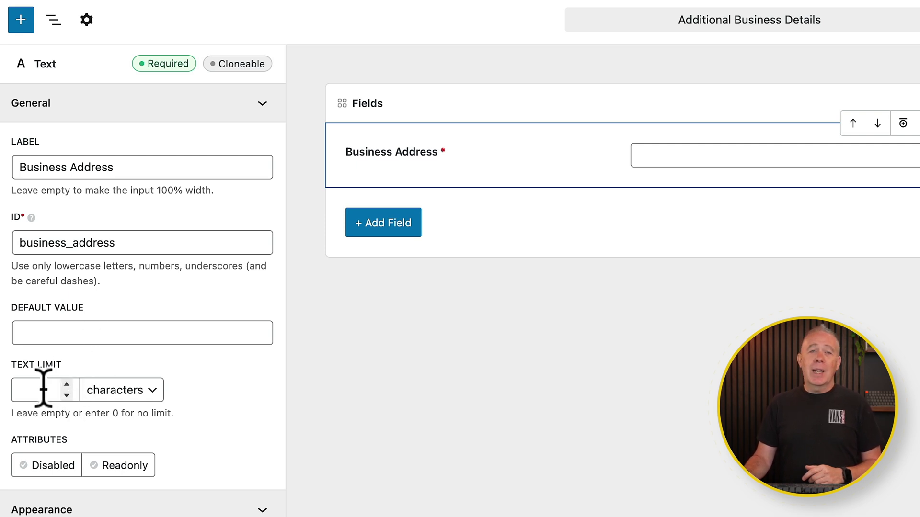
# Examine the text limit unit choices and the appearance settings of the Business Address field
pyautogui.click(144, 390)
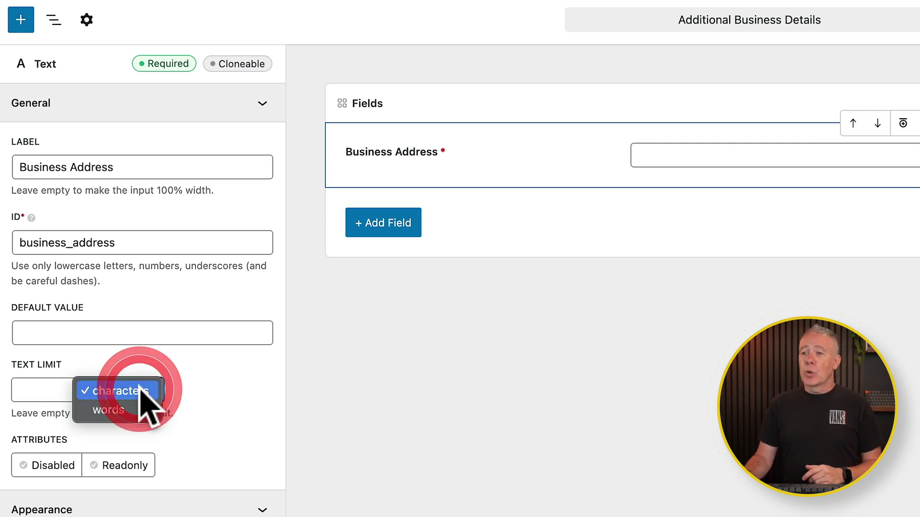
pyautogui.click(223, 390)
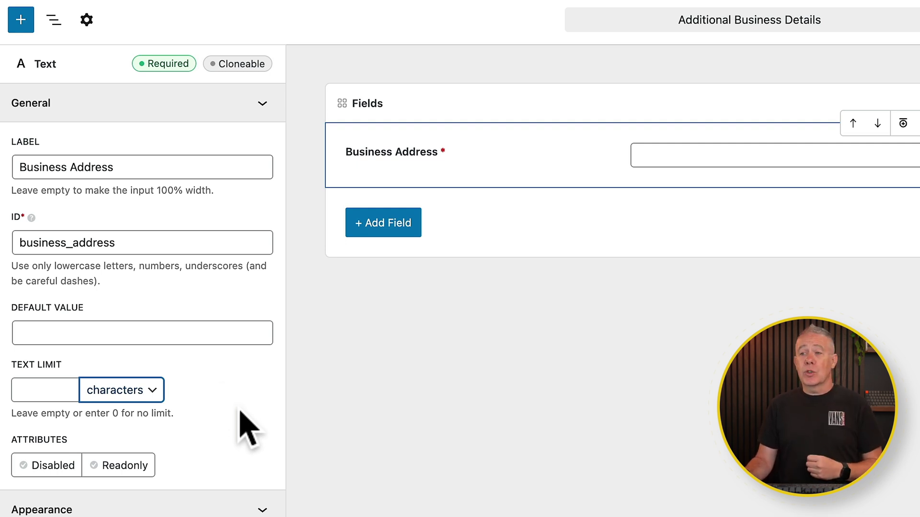
pyautogui.scroll(-5, 246, 428)
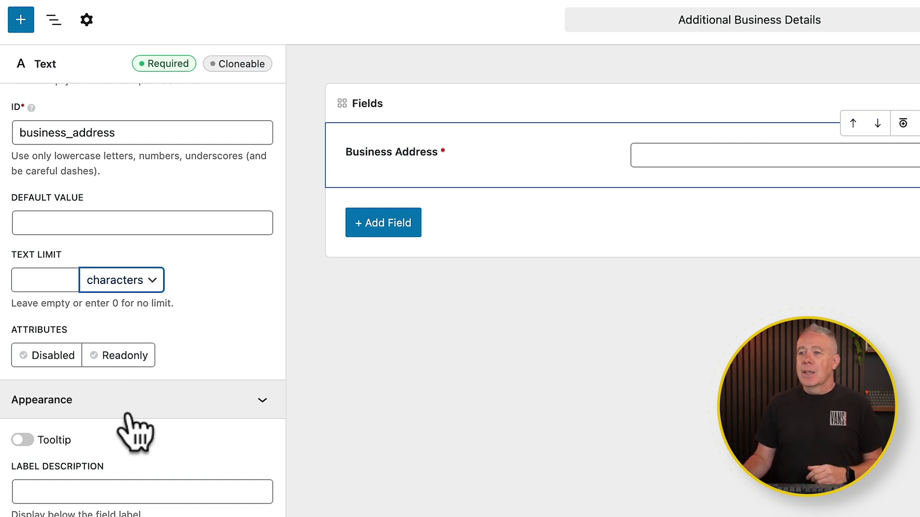
pyautogui.scroll(-5, 136, 441)
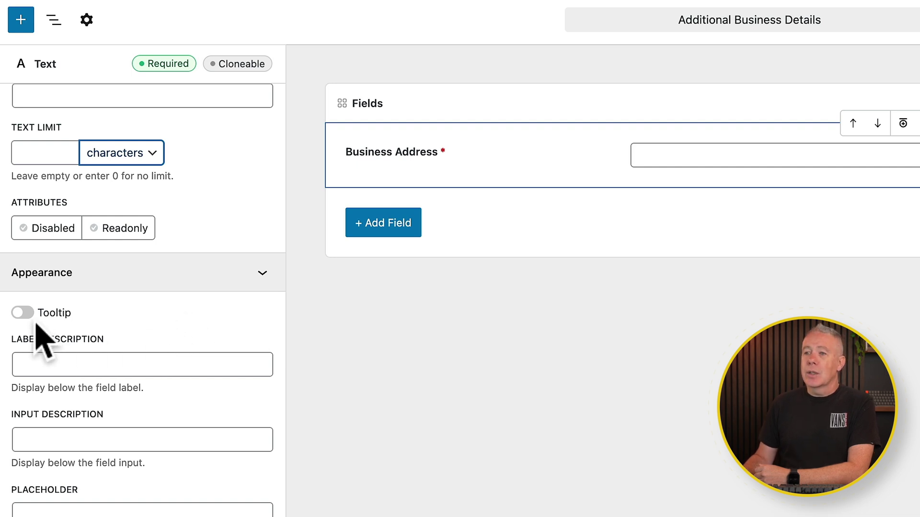
# Try out a tooltip with the content "help and info" on the Business Address field and switch it off again
pyautogui.click(23, 314)
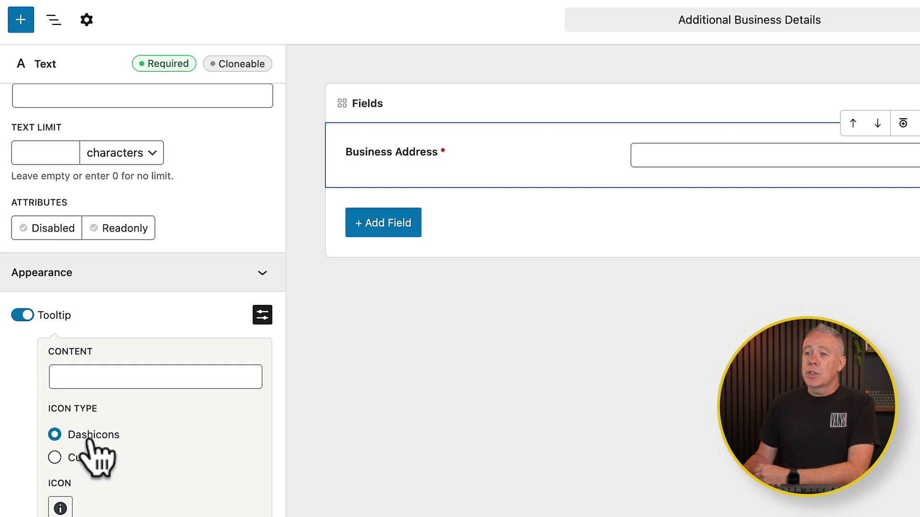
pyautogui.click(127, 376)
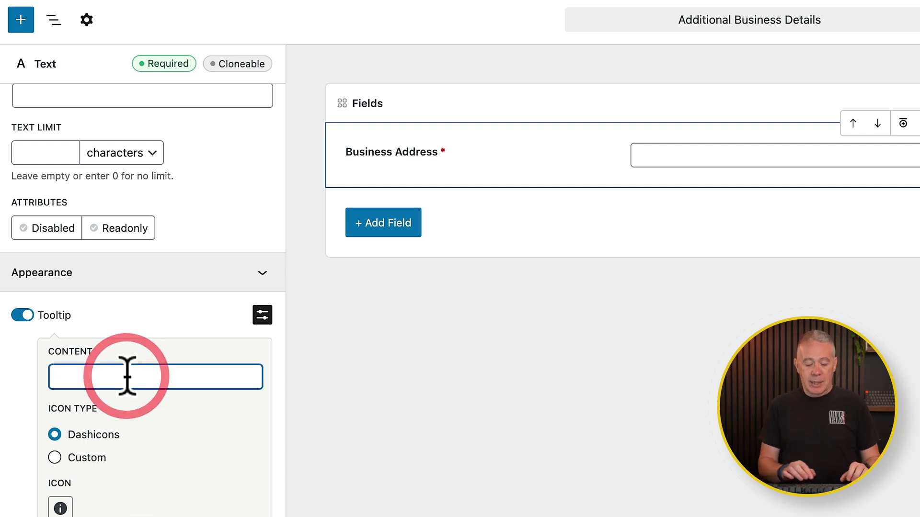
pyautogui.write('help and info')
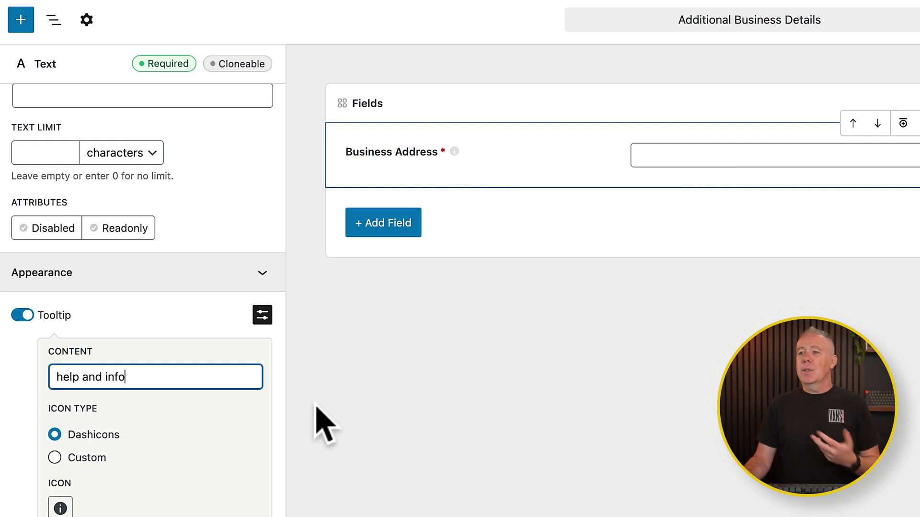
pyautogui.click(22, 315)
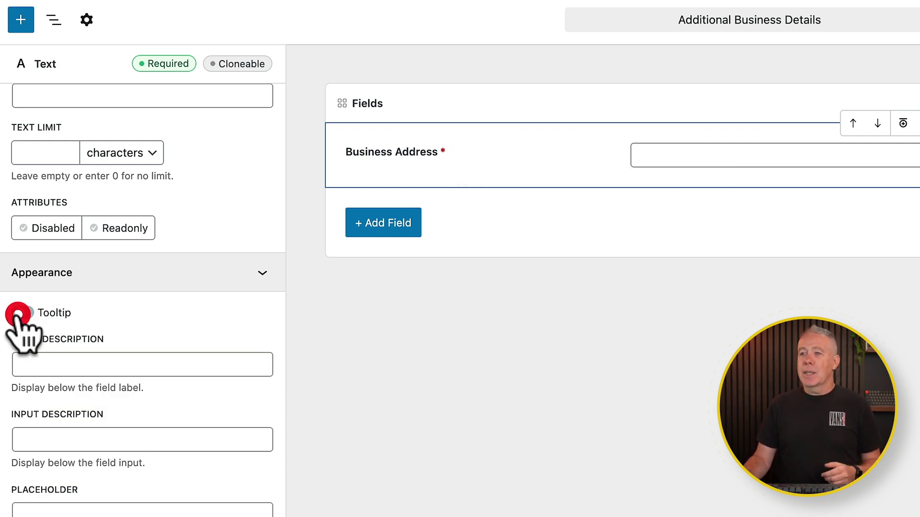
# Try out the label description "Your business address" on the field and clear it again
pyautogui.click(106, 368)
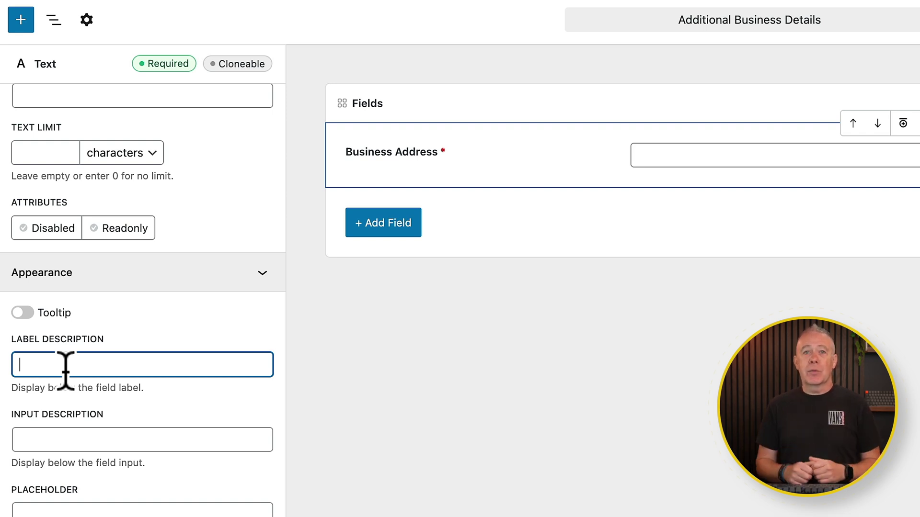
pyautogui.write('Your business address')
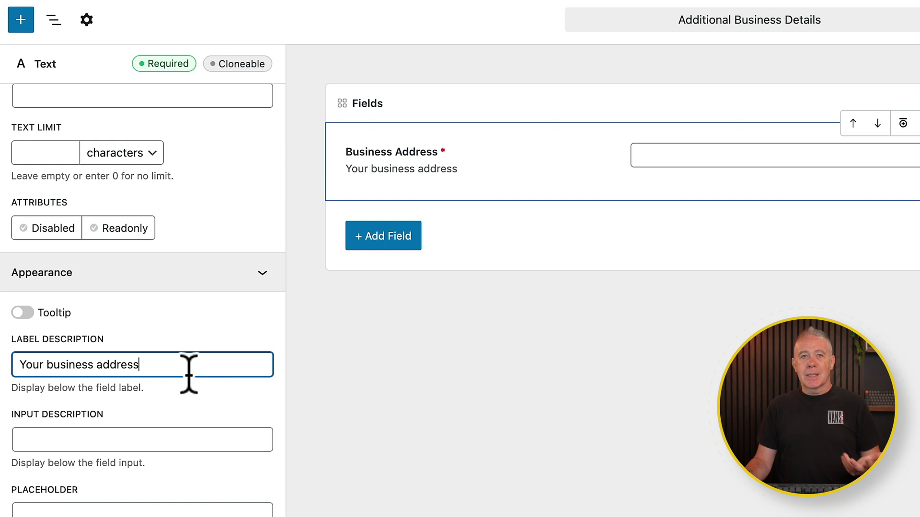
pyautogui.moveTo(138, 366); pyautogui.dragTo(26, 365)
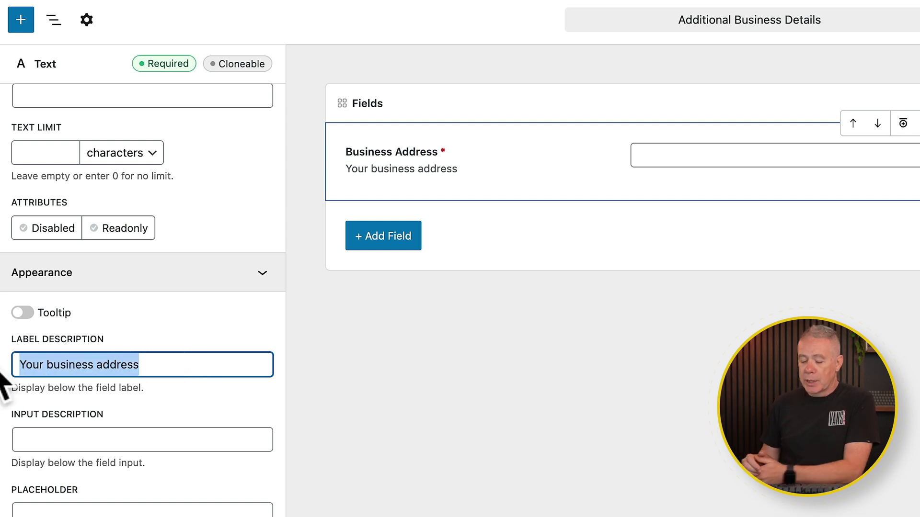
pyautogui.press('BackSpace')
# Try out the placeholder "Your business address" for the field's input and remove it again
pyautogui.click(130, 440)
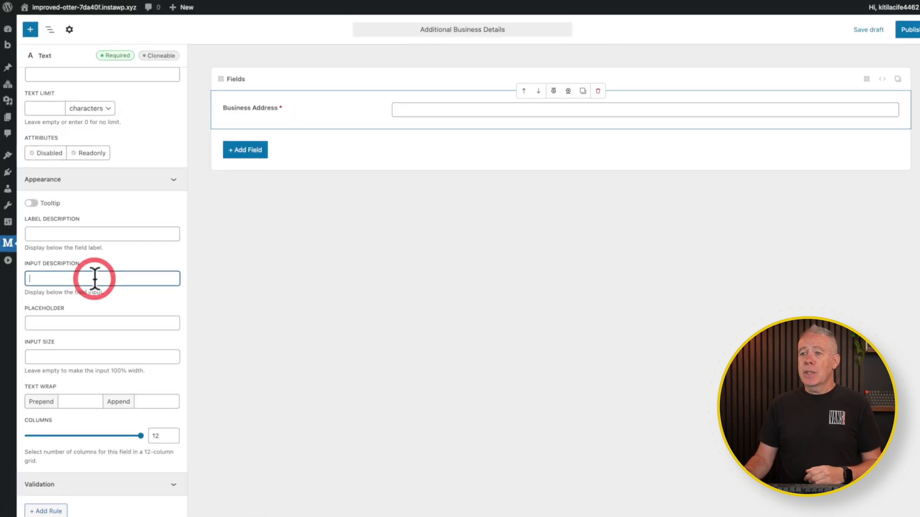
pyautogui.click(91, 318)
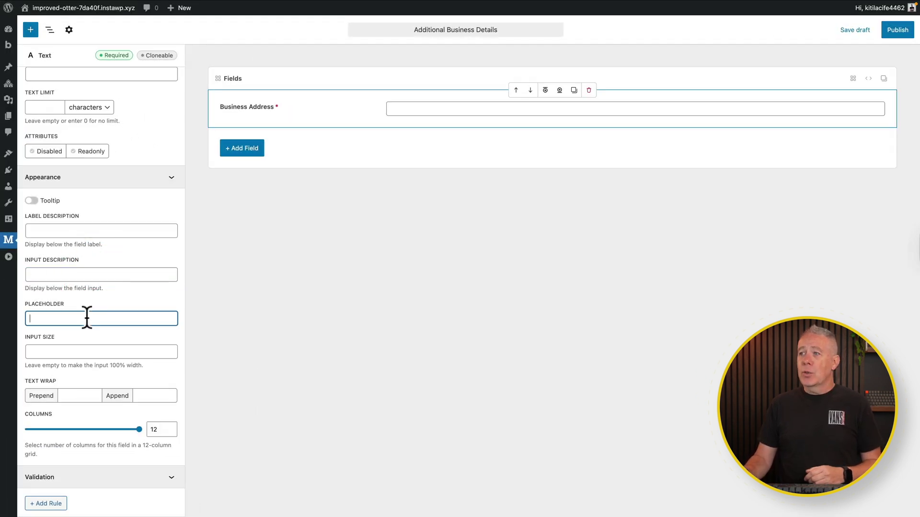
pyautogui.write('Your business address')
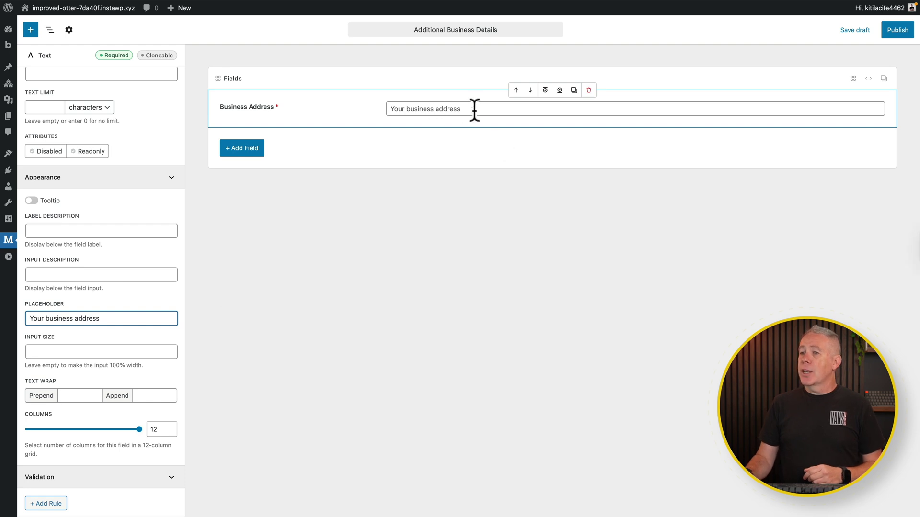
pyautogui.moveTo(117, 318); pyautogui.dragTo(27, 314)
pyautogui.press('BackSpace')
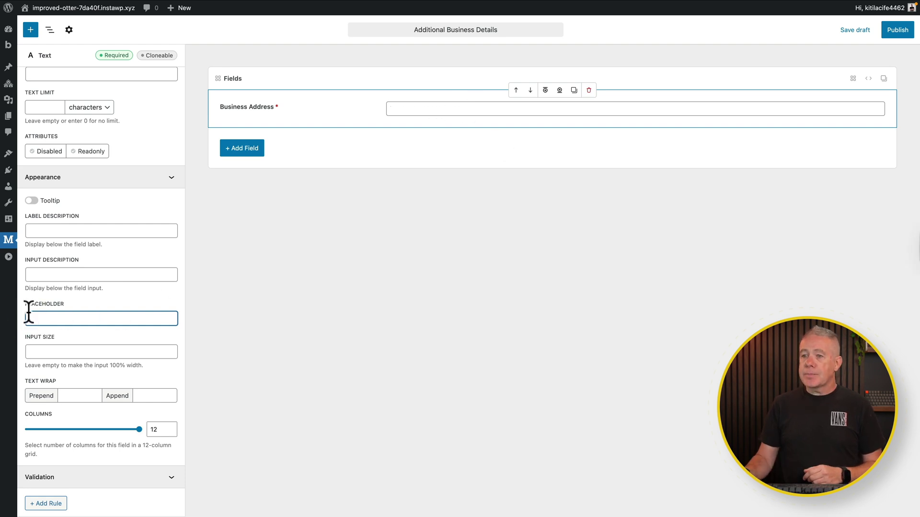
# Try a width of 6 columns for the Business Address field and return it to 12
pyautogui.click(57, 352)
pyautogui.scroll(-2, 69, 373)
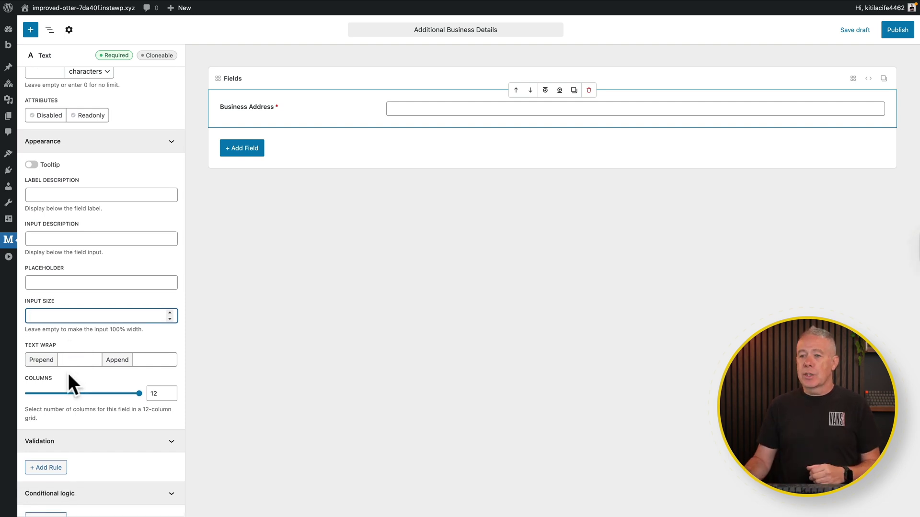
pyautogui.moveTo(138, 395); pyautogui.dragTo(77, 394)
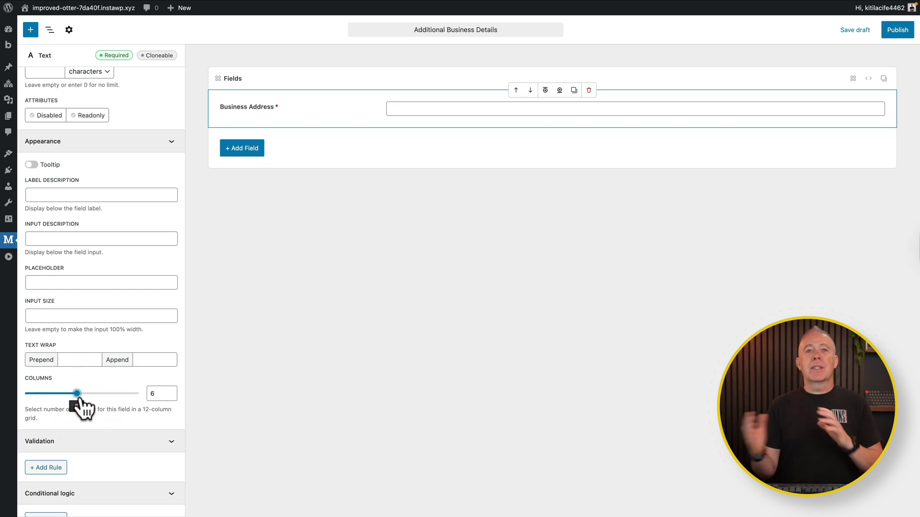
pyautogui.moveTo(82, 402); pyautogui.dragTo(148, 395)
# Look over the field's validation, conditional logic and admin column settings, and open the All Businesses list in a separate browser tab
pyautogui.scroll(-2, 125, 438)
pyautogui.scroll(-2, 127, 440)
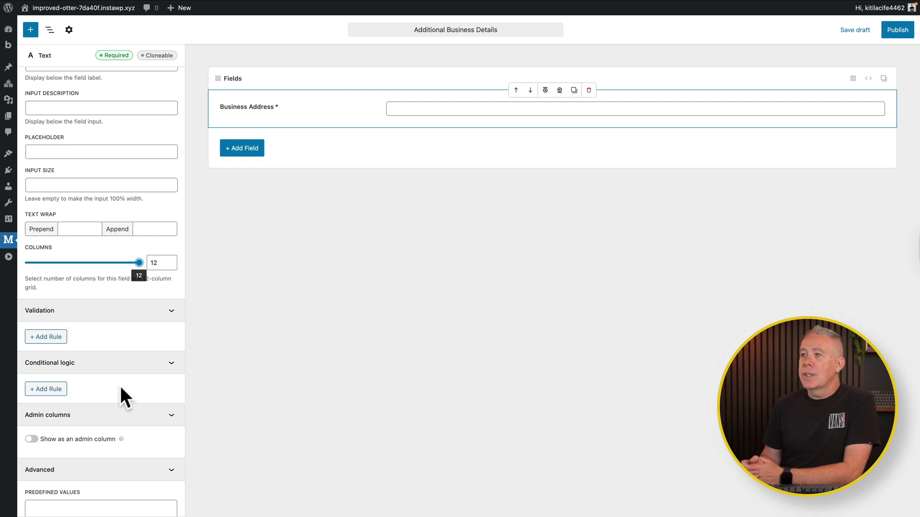
pyautogui.scroll(-1, 120, 386)
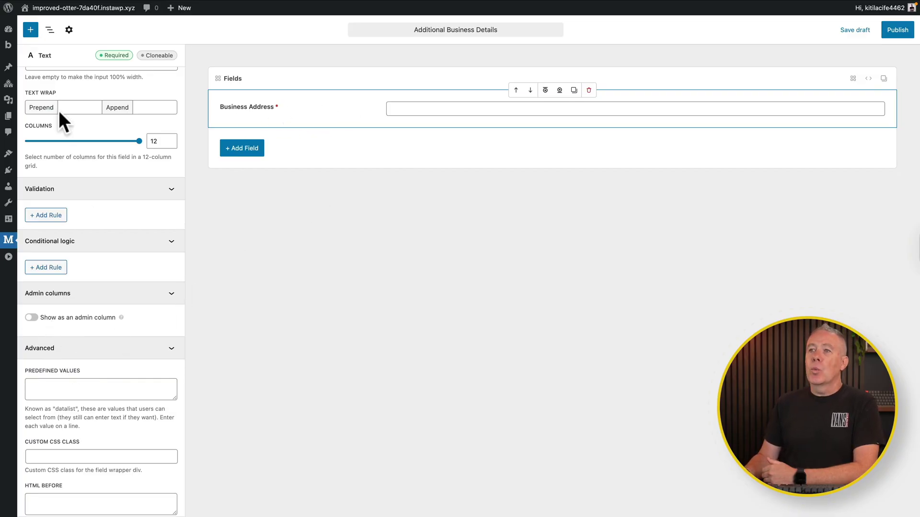
pyautogui.moveTo(10, 83)
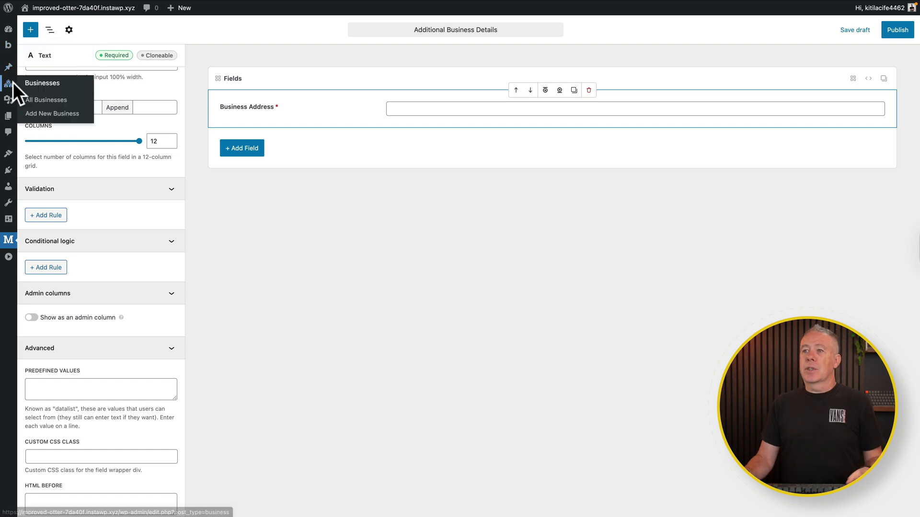
pyautogui.keyDown('super'); pyautogui.click(42, 101); pyautogui.keyUp('super')
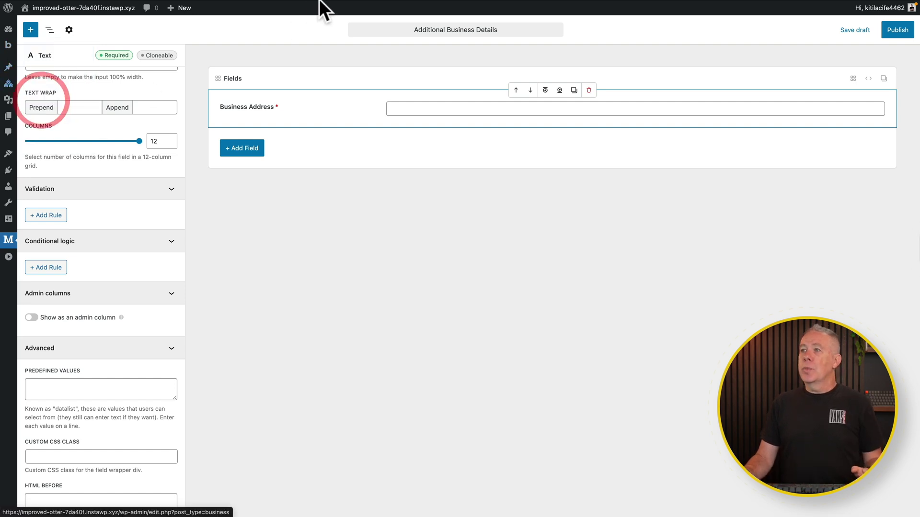
pyautogui.click(305, 19)
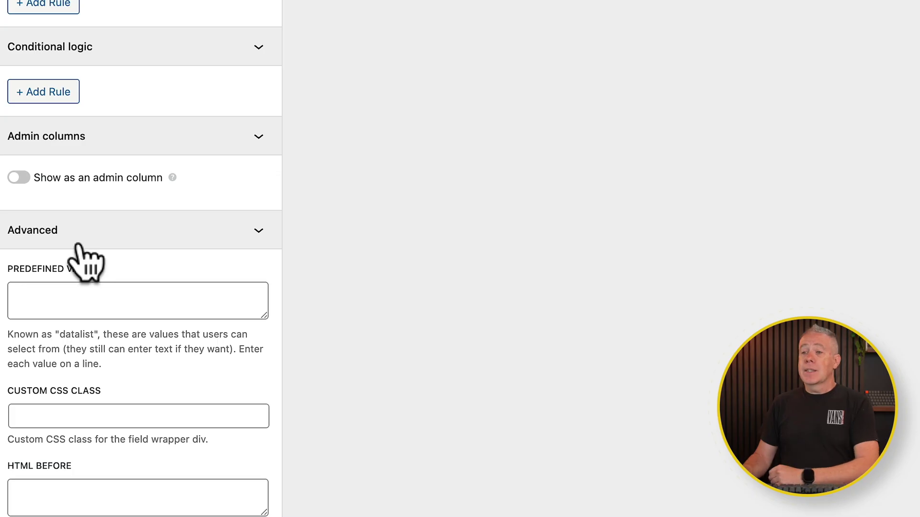
# Show Business Address as a searchable admin column titled Address, with its item link type set to Edit
pyautogui.click(22, 178)
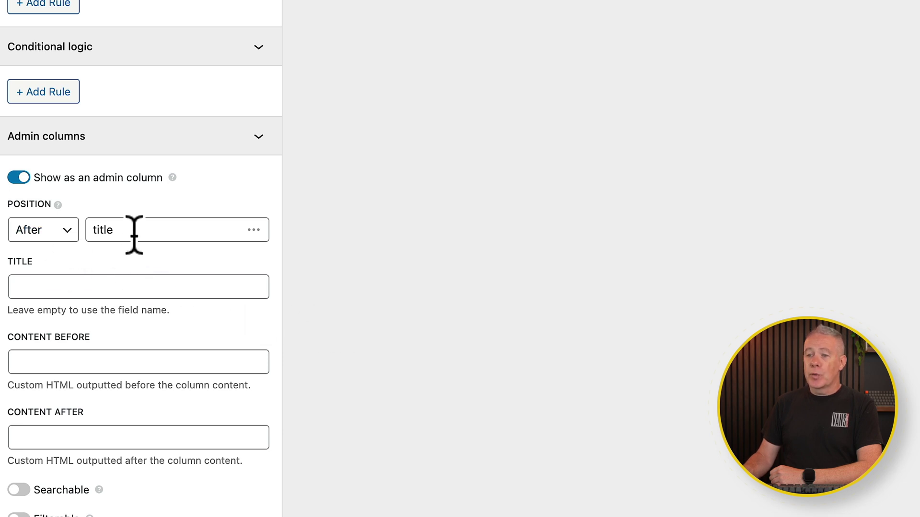
pyautogui.scroll(-4, 170, 268)
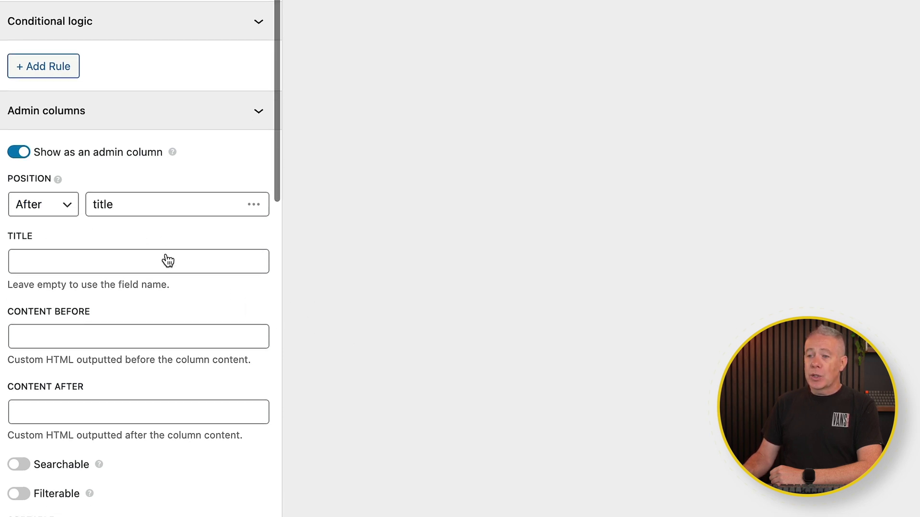
pyautogui.click(76, 200)
pyautogui.write('Address')
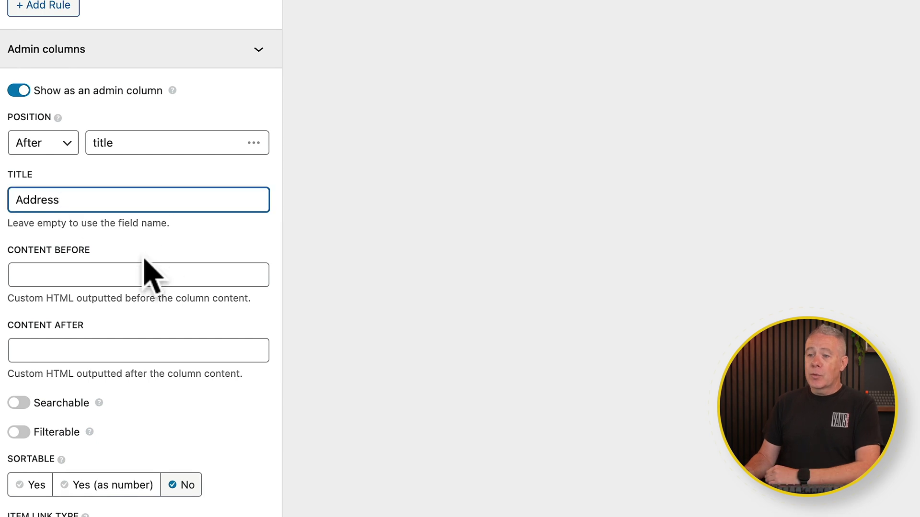
pyautogui.scroll(-10, 195, 376)
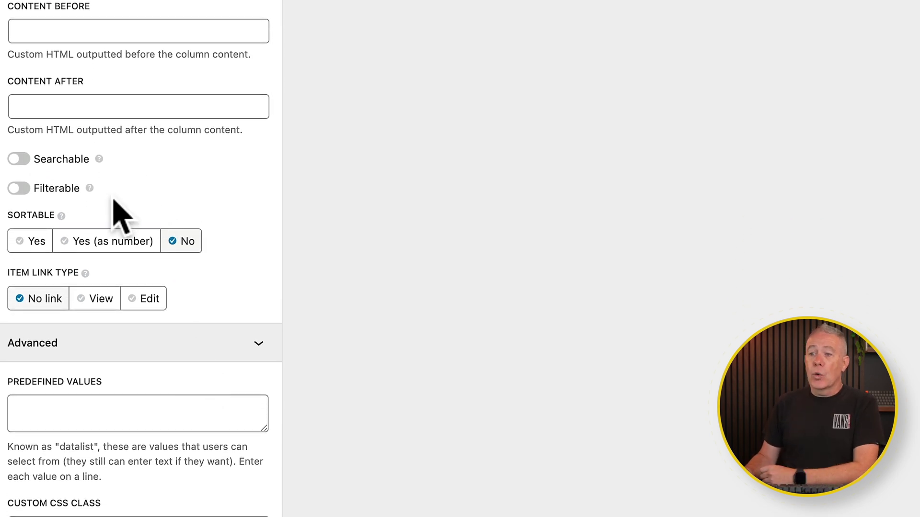
pyautogui.click(19, 159)
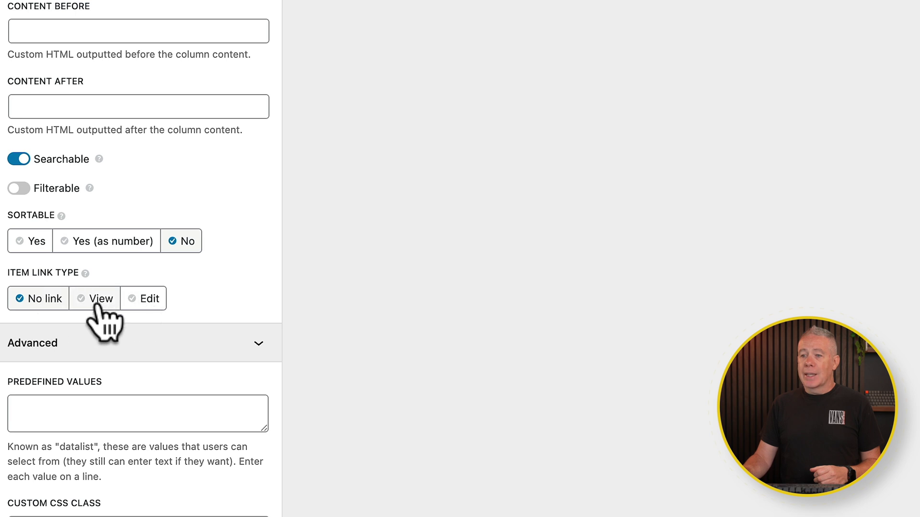
pyautogui.click(138, 300)
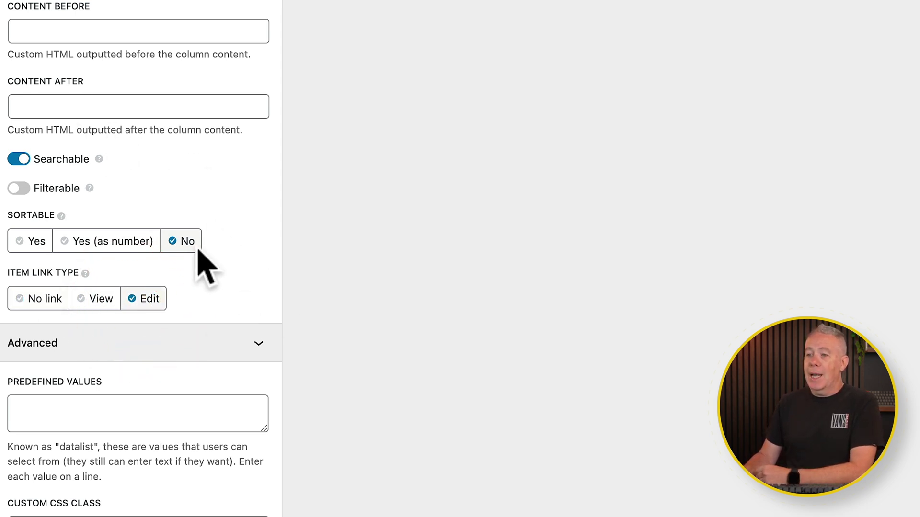
# Review the remaining Advanced settings of the Business Address field
pyautogui.scroll(-3, 206, 289)
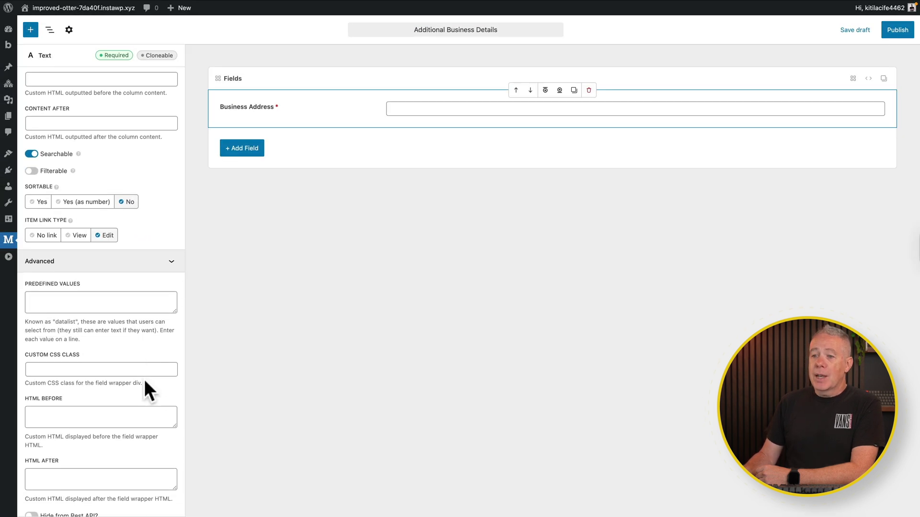
pyautogui.scroll(-2, 146, 382)
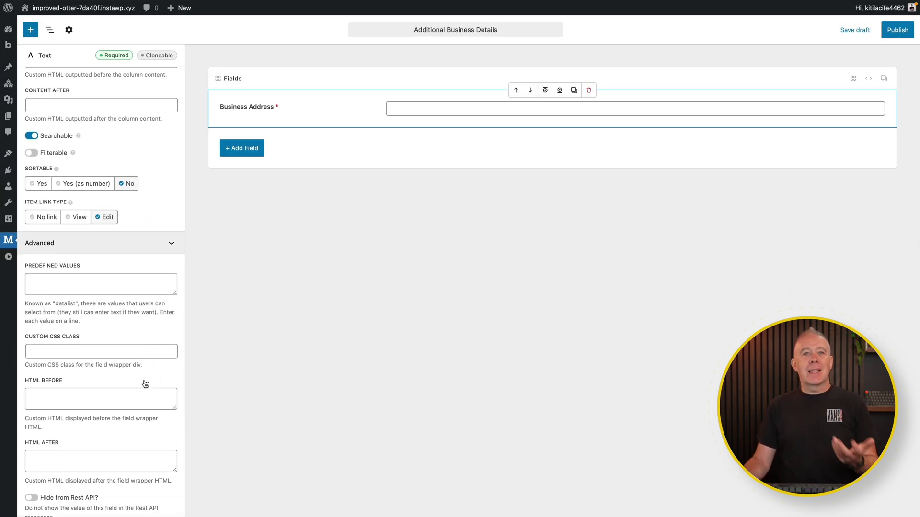
pyautogui.scroll(-8, 146, 383)
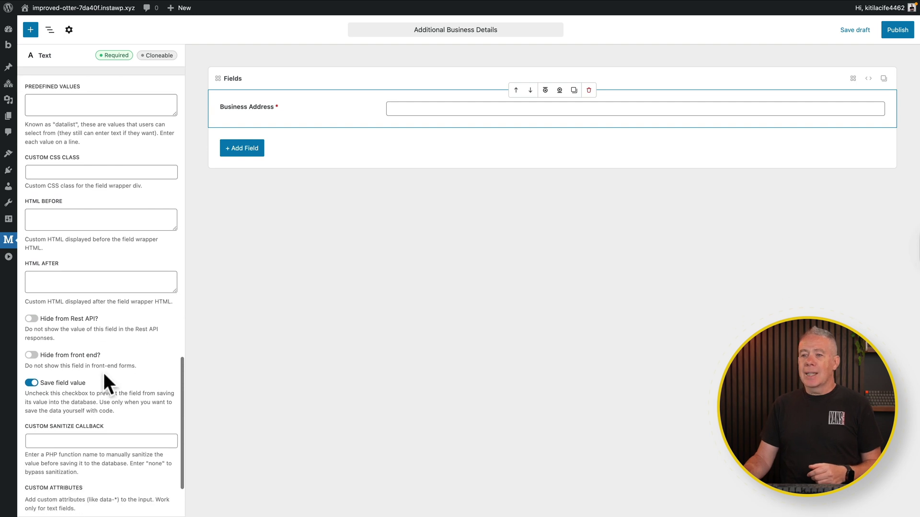
pyautogui.scroll(-2, 104, 373)
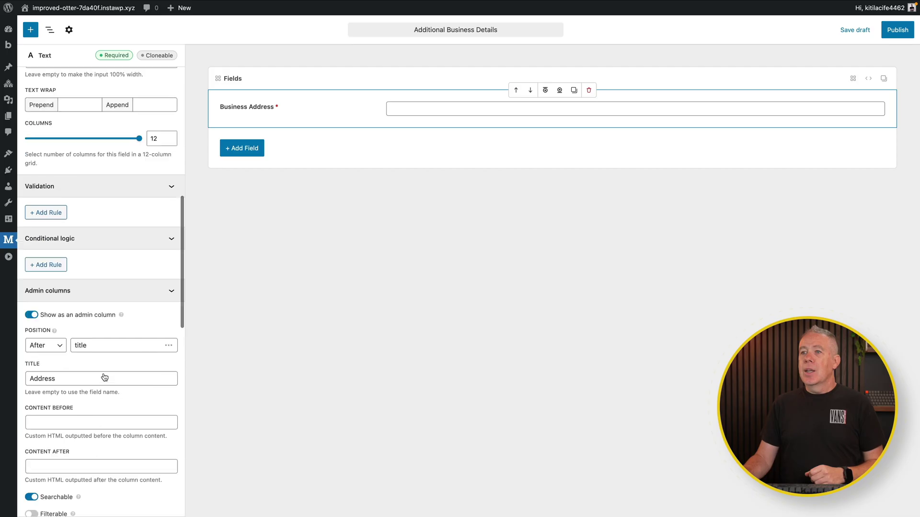
pyautogui.scroll(8, 103, 372)
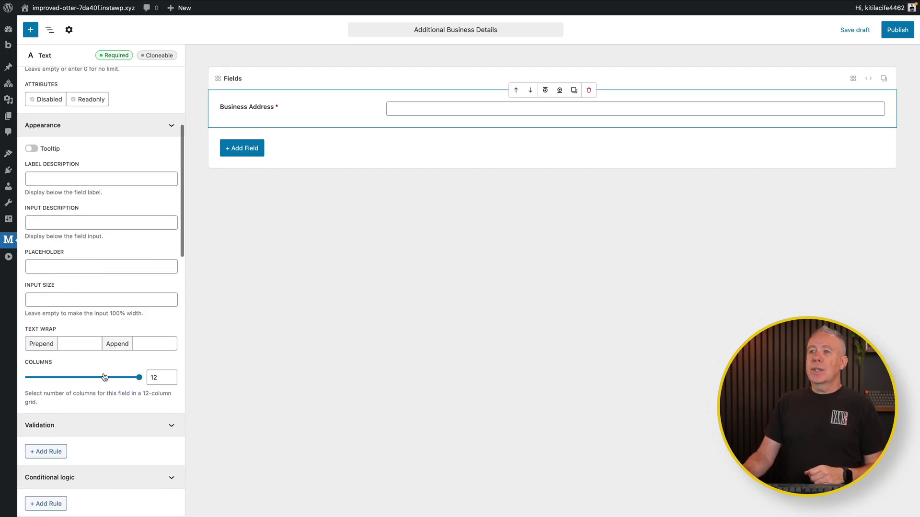
pyautogui.scroll(2, 104, 377)
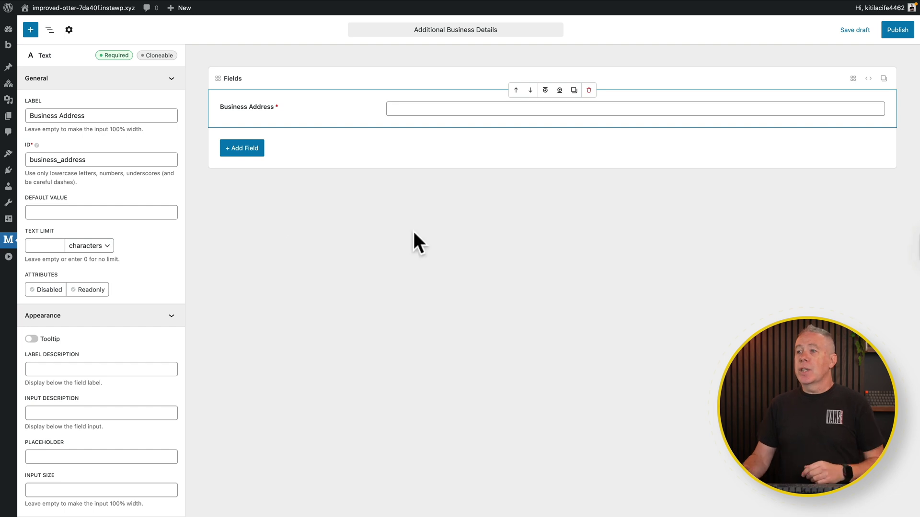
# Add a Number field labelled Phone Number and set its ID to business_phone_number
pyautogui.click(248, 149)
pyautogui.write('num')
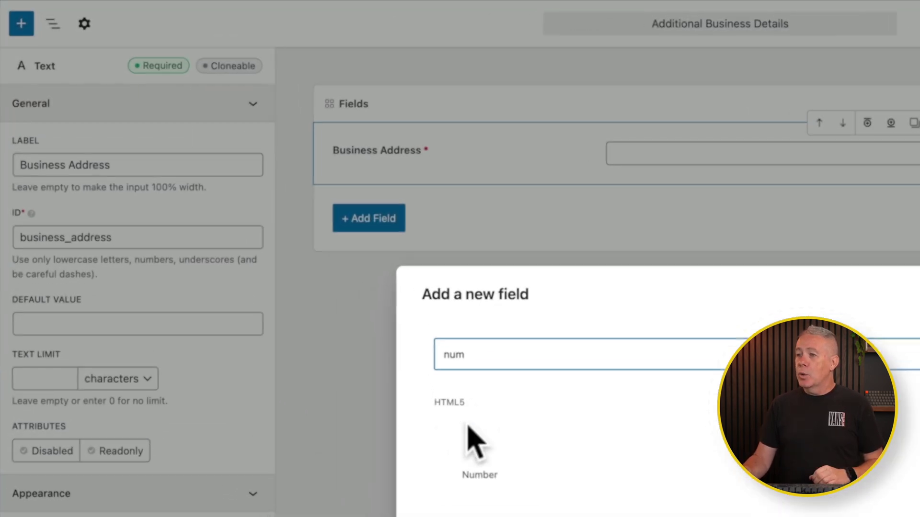
pyautogui.click(306, 293)
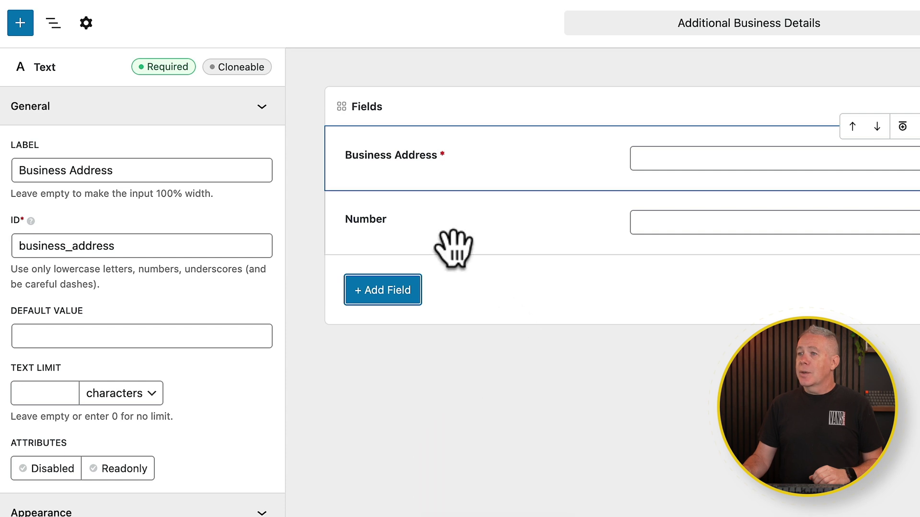
pyautogui.click(378, 223)
pyautogui.click(377, 224)
pyautogui.press('Left')
pyautogui.write('Phone')
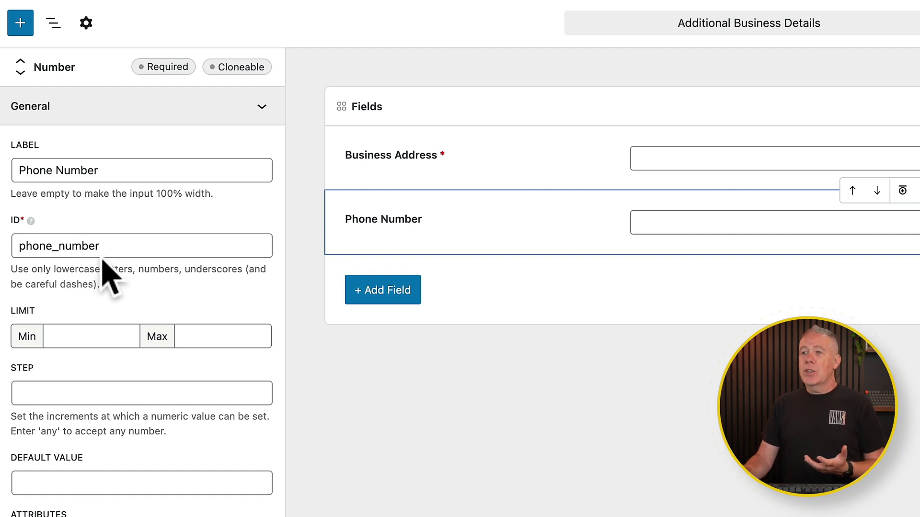
pyautogui.click(19, 247)
pyautogui.write('business_')
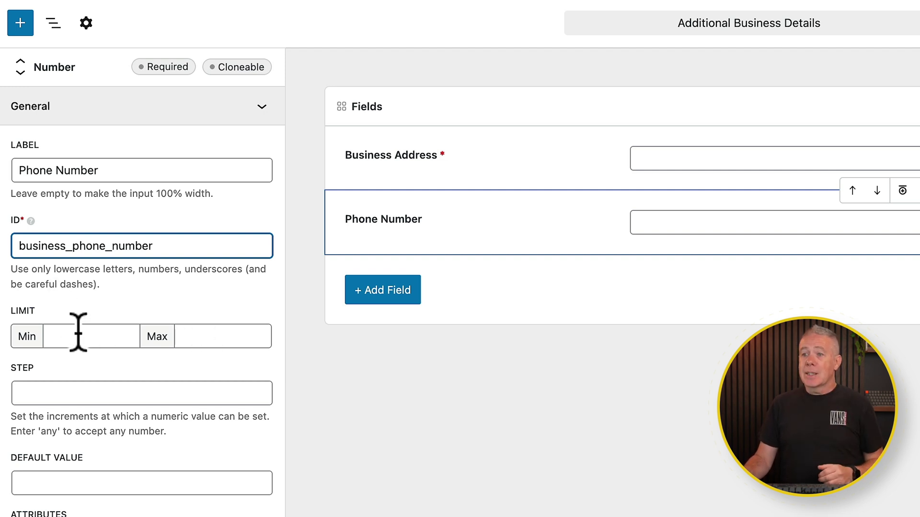
# Add a US phone number validation rule to the Phone Number field, without a custom error message
pyautogui.scroll(-5, 144, 312)
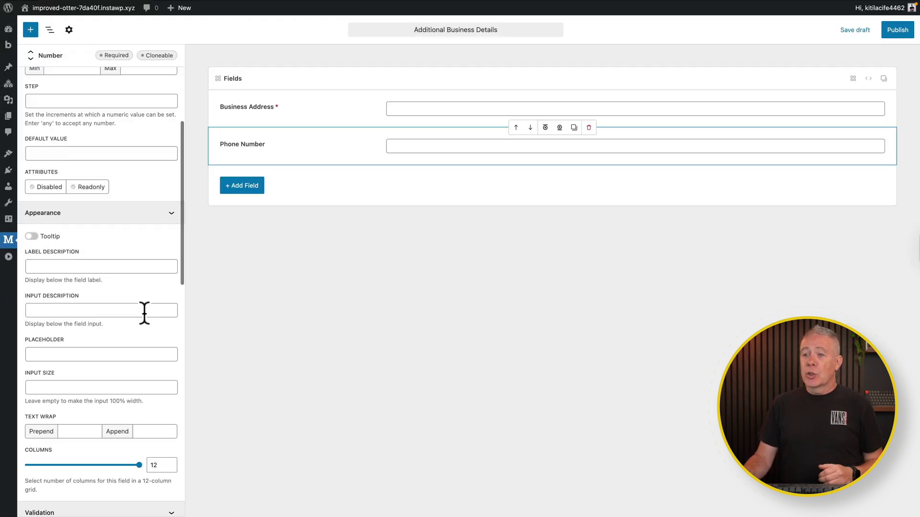
pyautogui.scroll(-1, 144, 313)
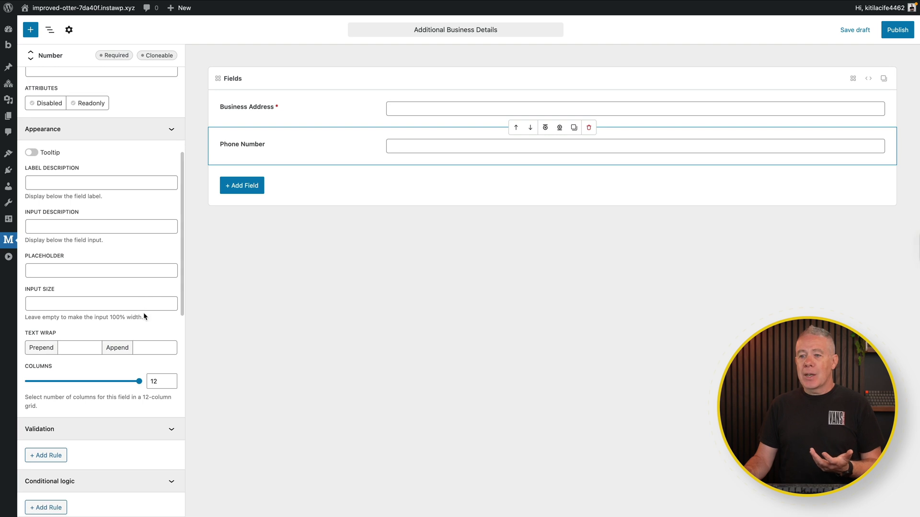
pyautogui.scroll(-4, 144, 314)
pyautogui.scroll(-3, 144, 317)
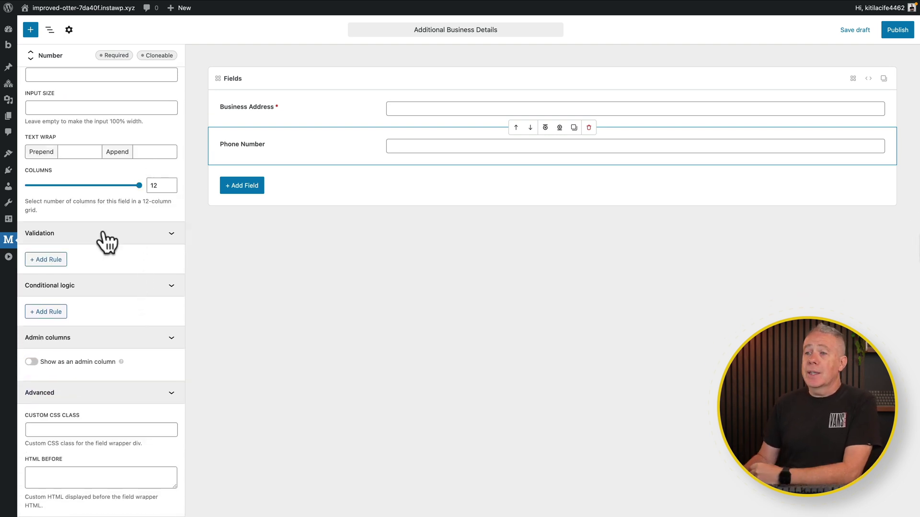
pyautogui.click(47, 260)
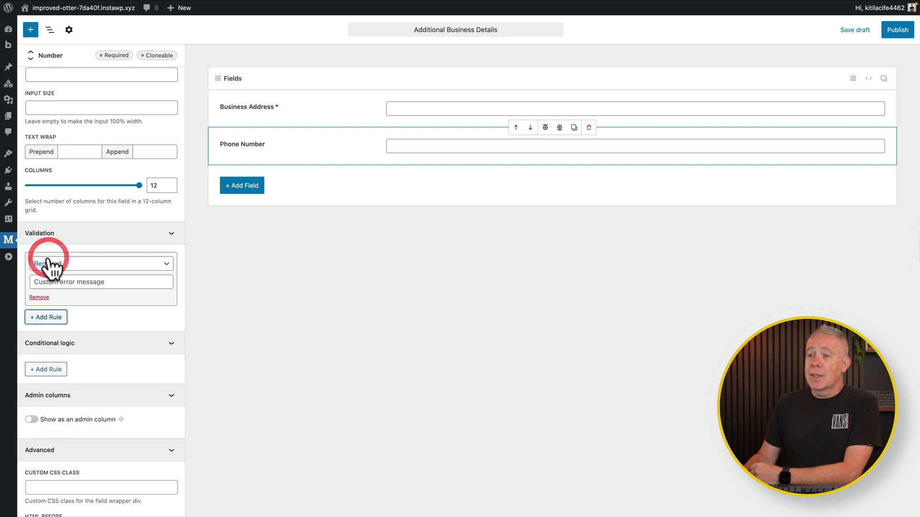
pyautogui.click(133, 263)
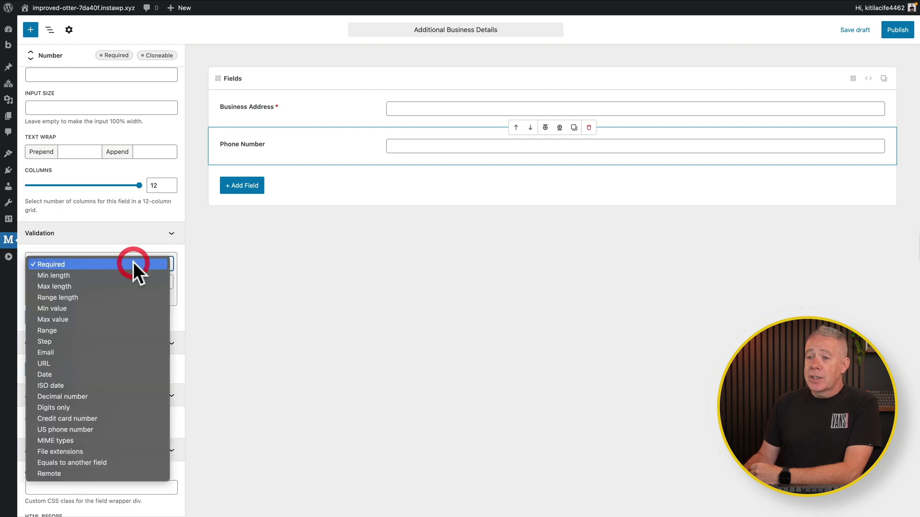
pyautogui.click(105, 430)
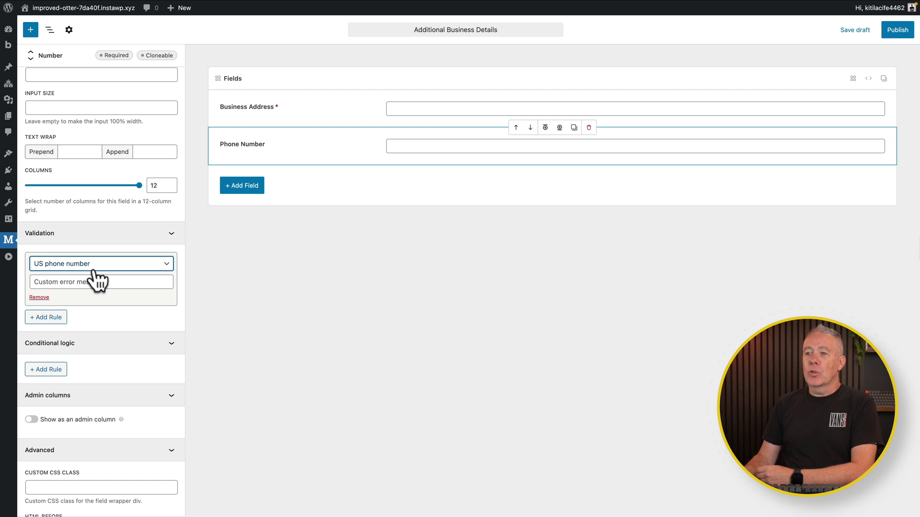
pyautogui.click(114, 281)
pyautogui.click(31, 282)
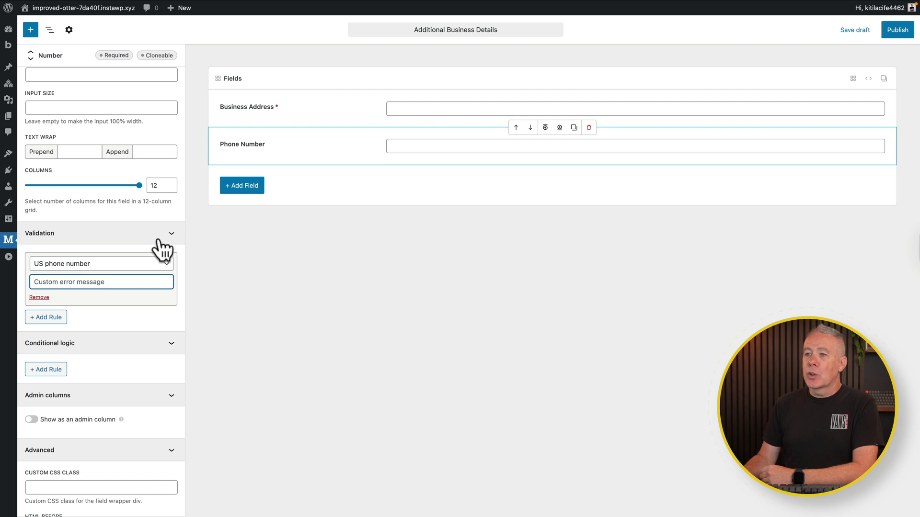
# Change the Phone Number field's validation rule to Required and look over its remaining settings
pyautogui.click(139, 264)
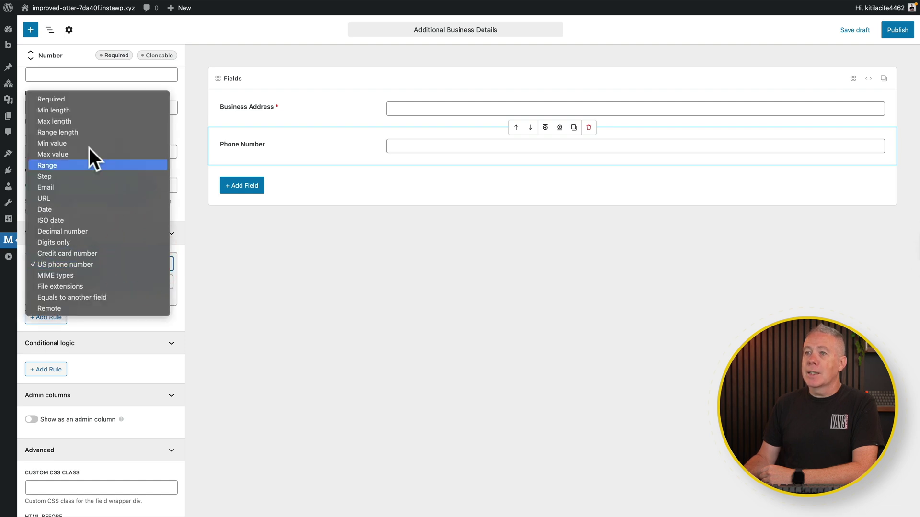
pyautogui.click(63, 98)
pyautogui.click(113, 56)
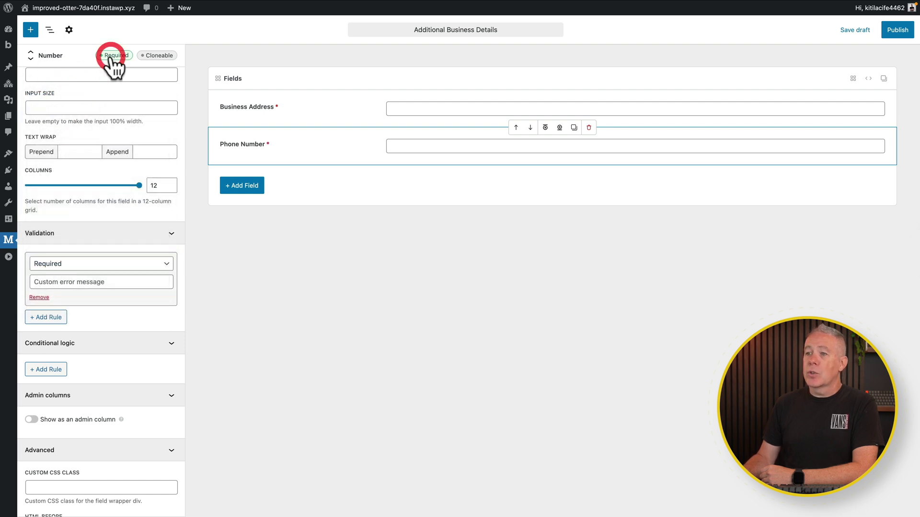
pyautogui.click(139, 236)
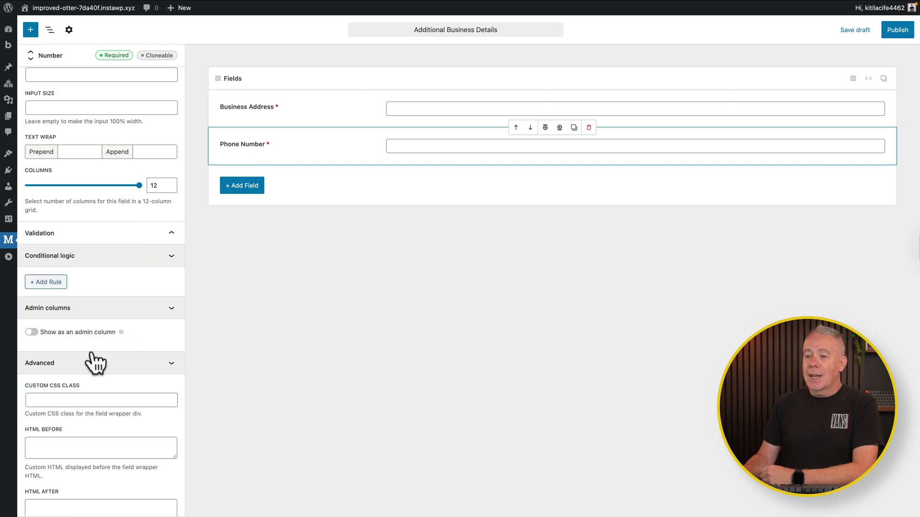
pyautogui.scroll(-5, 94, 364)
pyautogui.scroll(8, 91, 351)
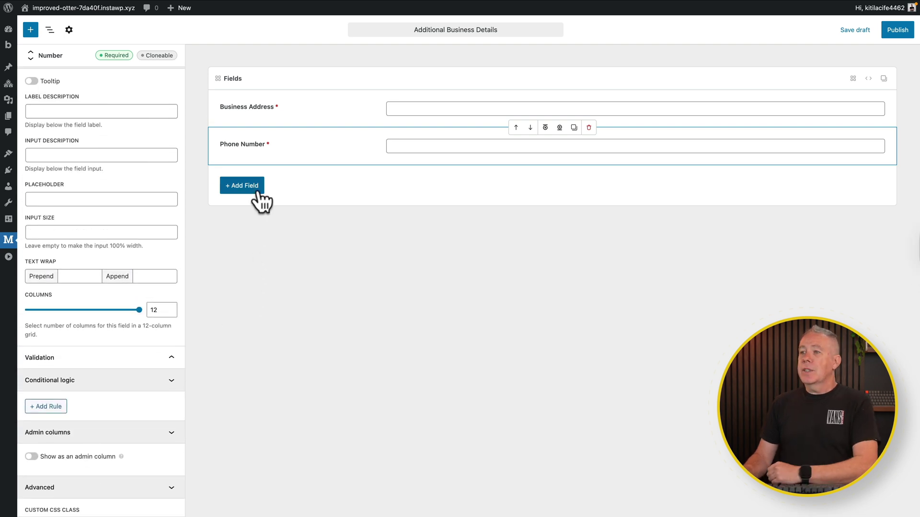
# Add an Email field below Phone Number and label it Business Email
pyautogui.click(259, 190)
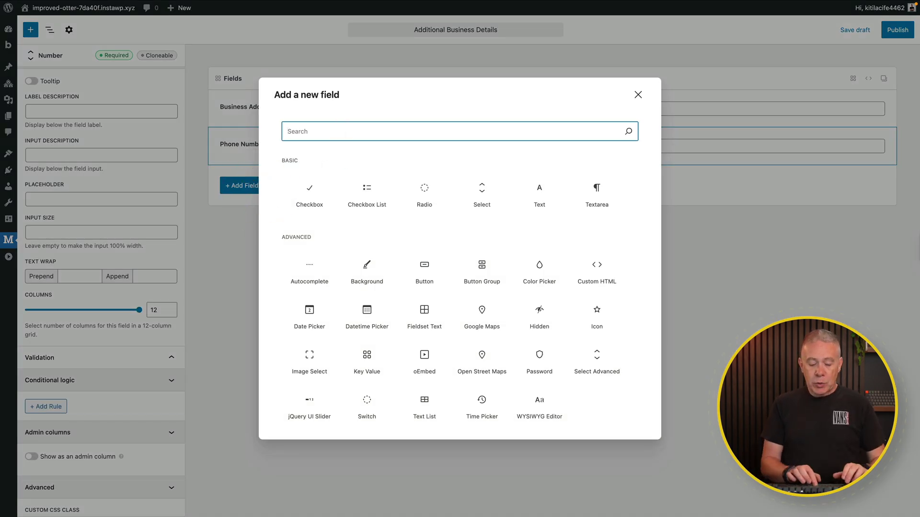
pyautogui.write('email')
pyautogui.click(313, 291)
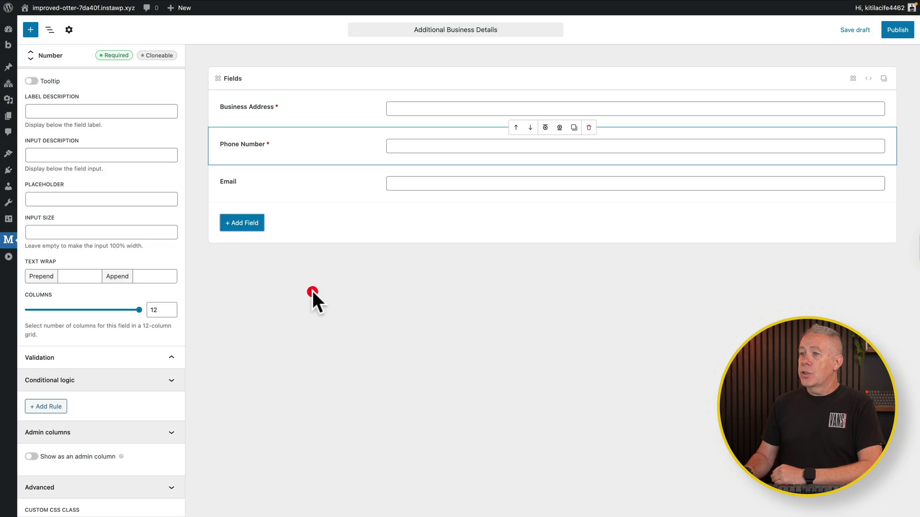
pyautogui.click(226, 181)
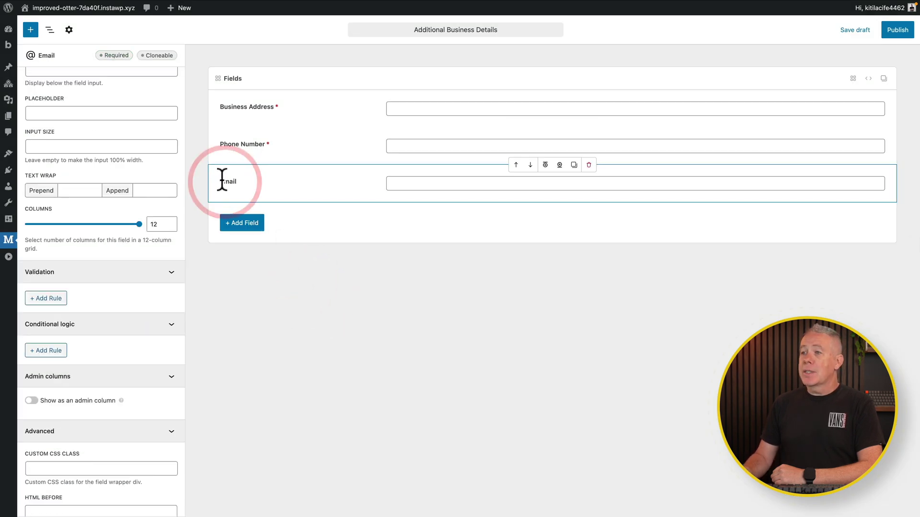
pyautogui.click(221, 180)
pyautogui.write('Business')
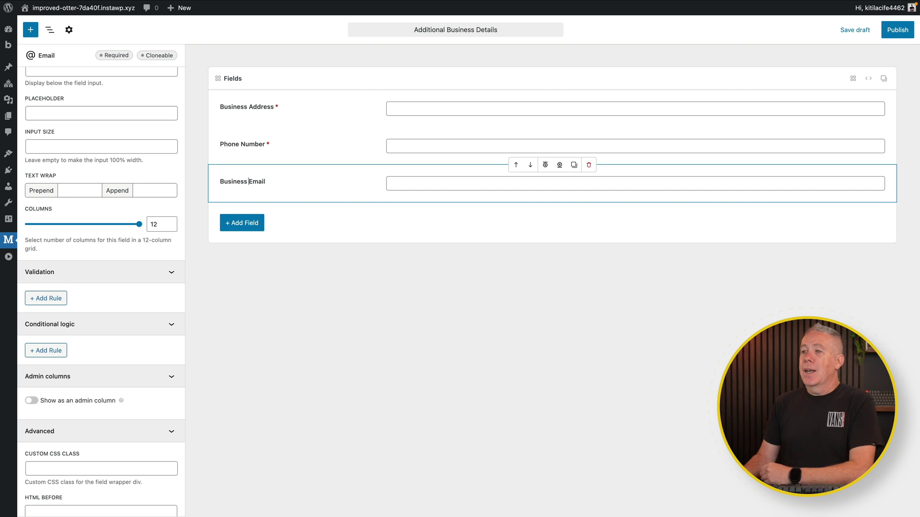
pyautogui.scroll(6, 91, 256)
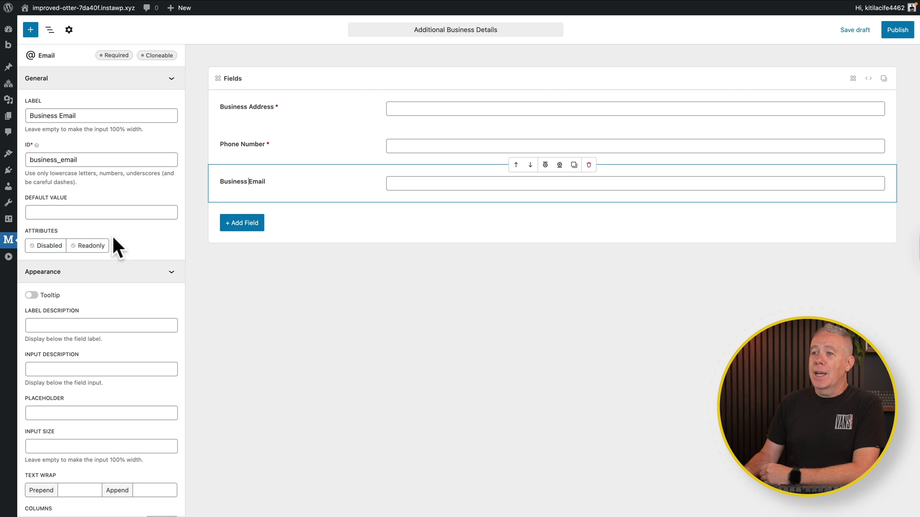
# Add an Email validation rule to Business Email with a custom error message ending "use a valid email address for your business."
pyautogui.scroll(-5, 124, 216)
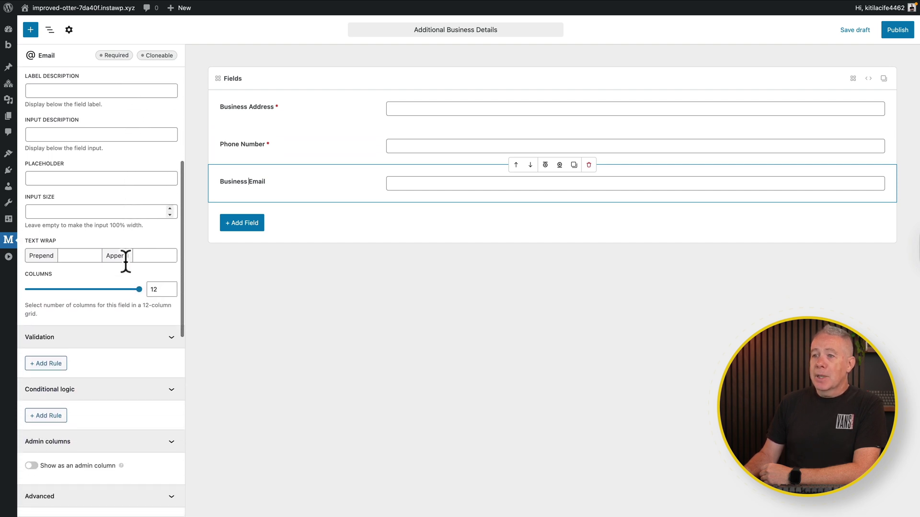
pyautogui.scroll(-3, 125, 261)
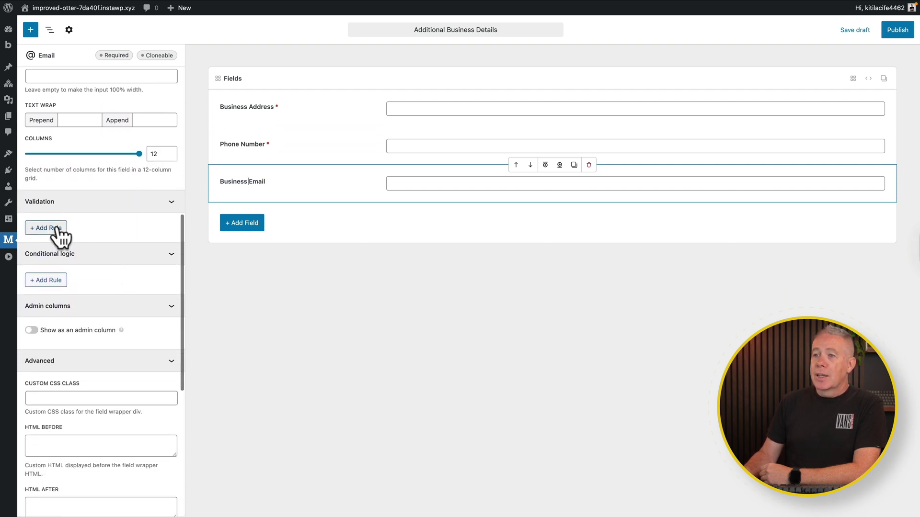
pyautogui.click(57, 228)
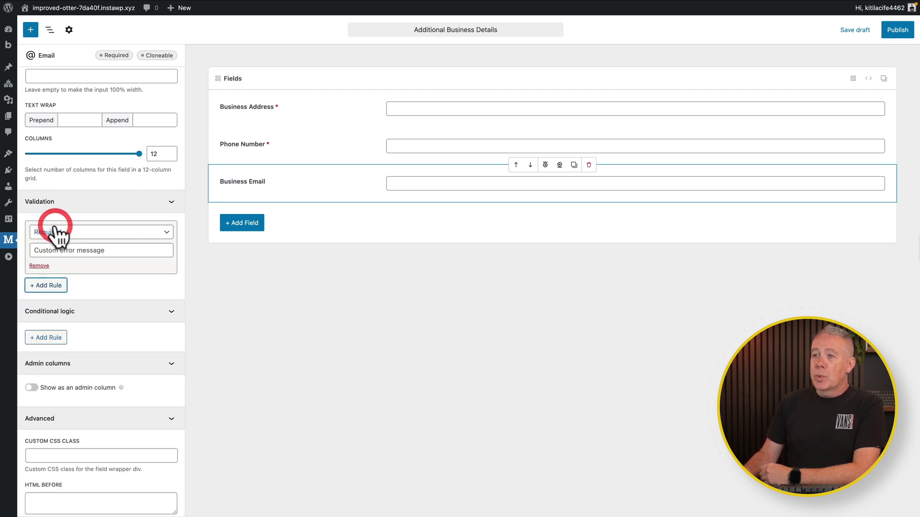
pyautogui.click(103, 234)
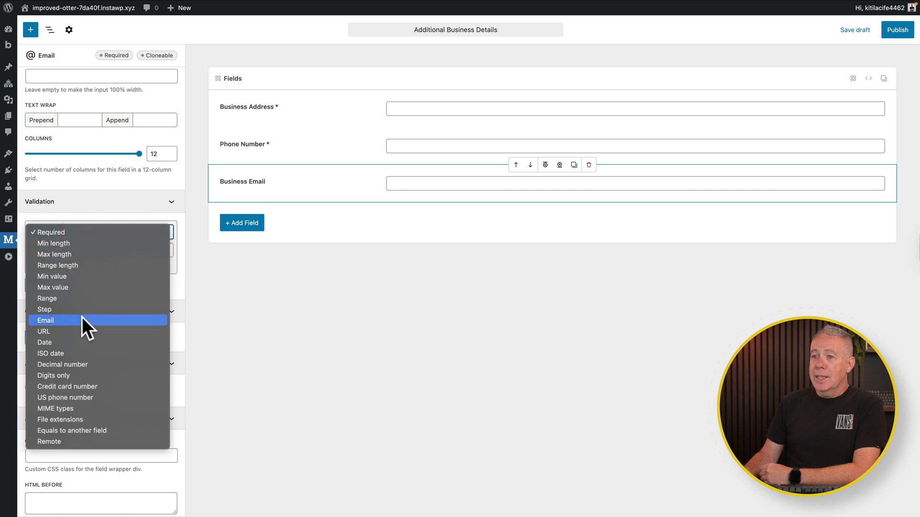
pyautogui.click(82, 319)
pyautogui.click(98, 249)
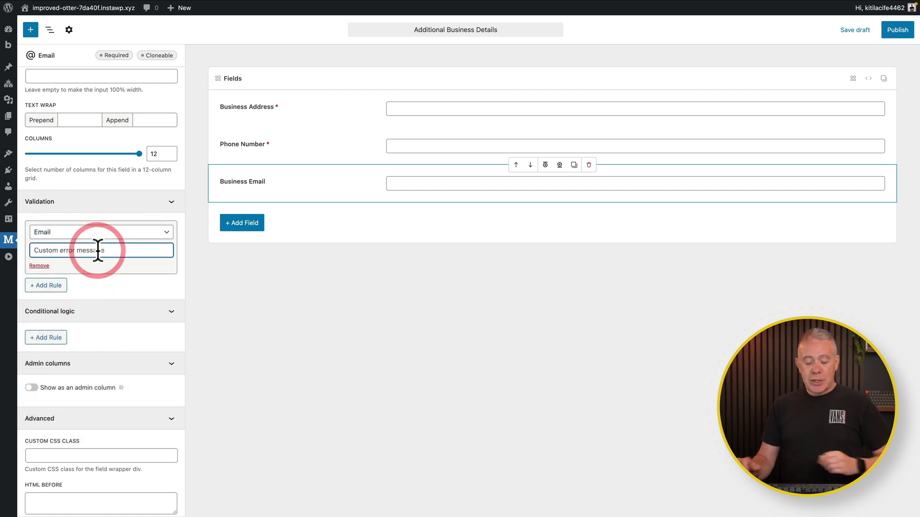
pyautogui.write('use a valid email address for your business.')
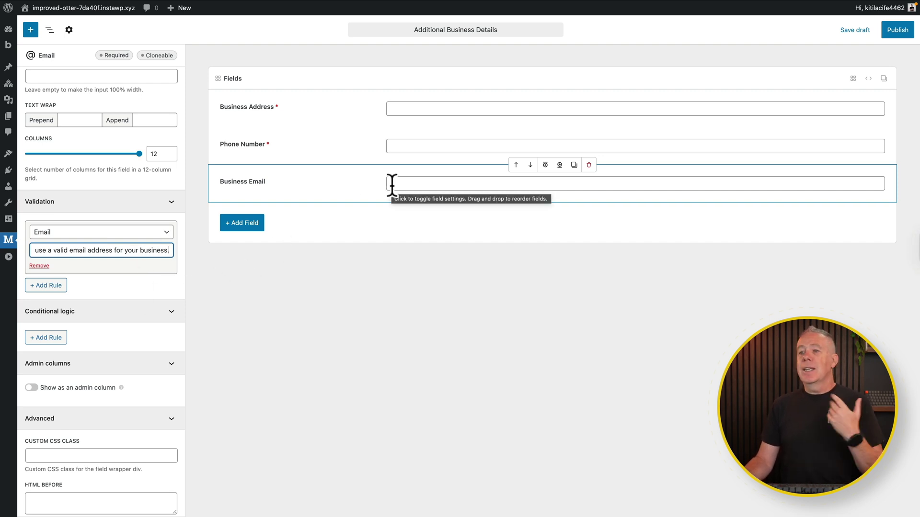
pyautogui.click(124, 202)
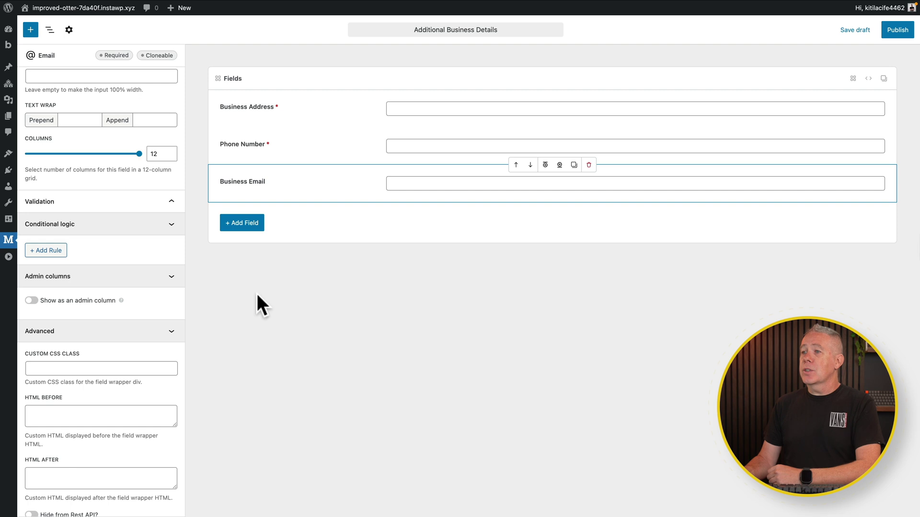
# Add a URL field labelled Business Website with the ID business_website
pyautogui.click(245, 224)
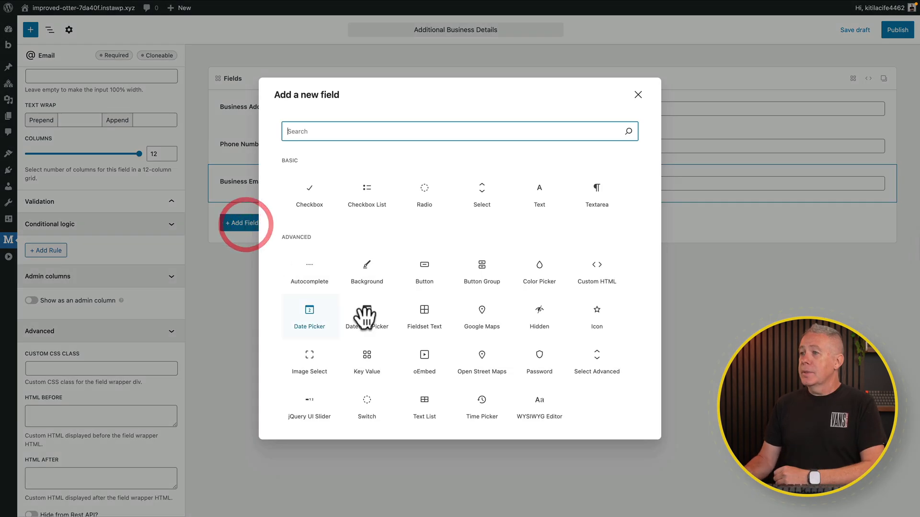
pyautogui.click(372, 136)
pyautogui.write('ur')
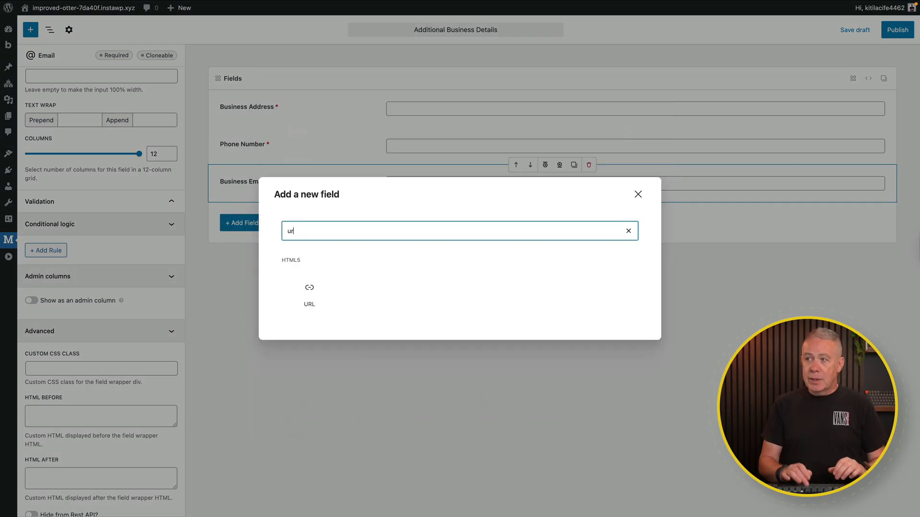
pyautogui.click(305, 294)
pyautogui.click(225, 218)
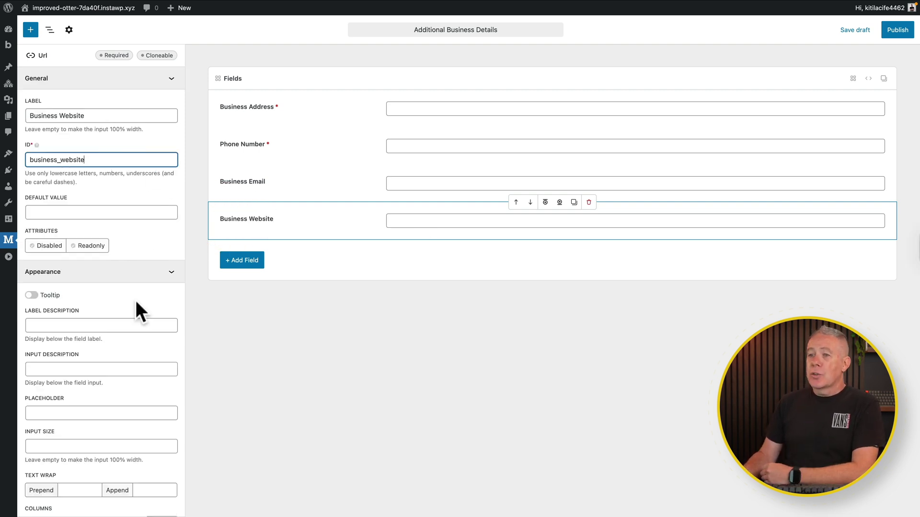
pyautogui.scroll(-6, 138, 340)
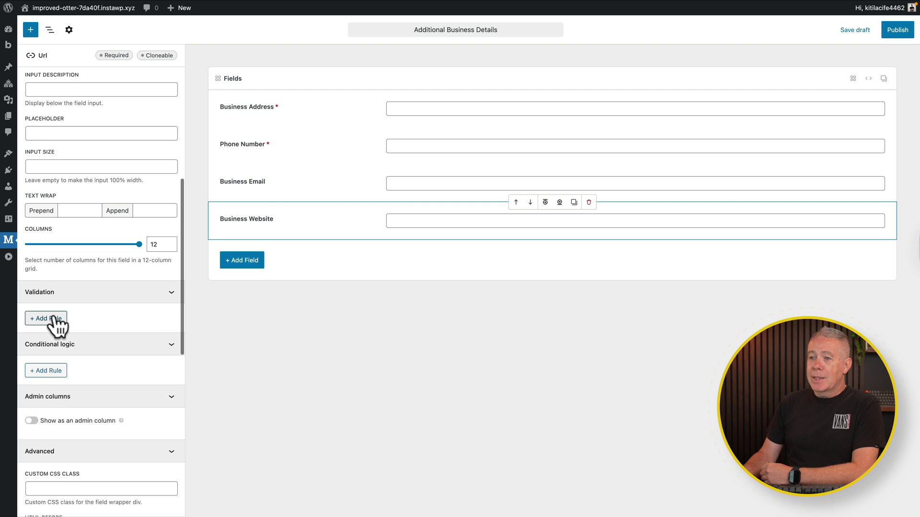
pyautogui.click(53, 319)
pyautogui.click(147, 324)
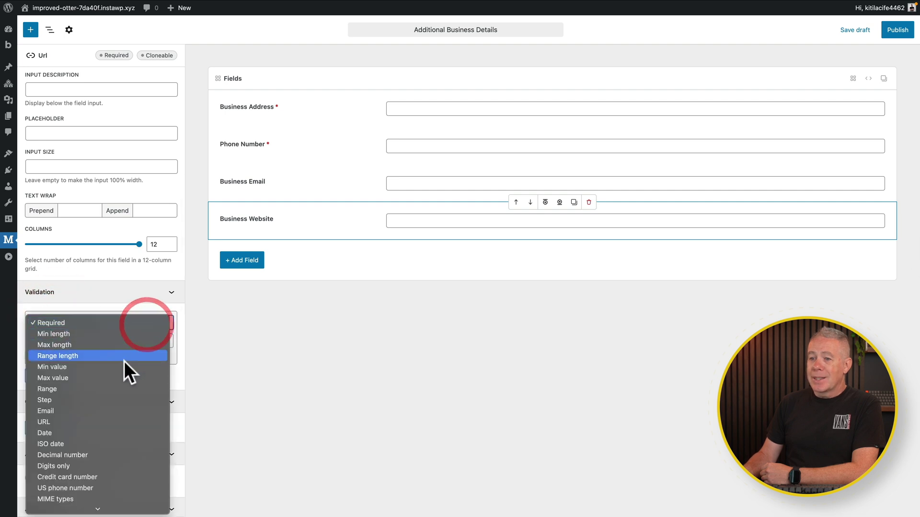
pyautogui.click(102, 420)
pyautogui.click(102, 340)
pyautogui.write('Please use a valid URL (https://)')
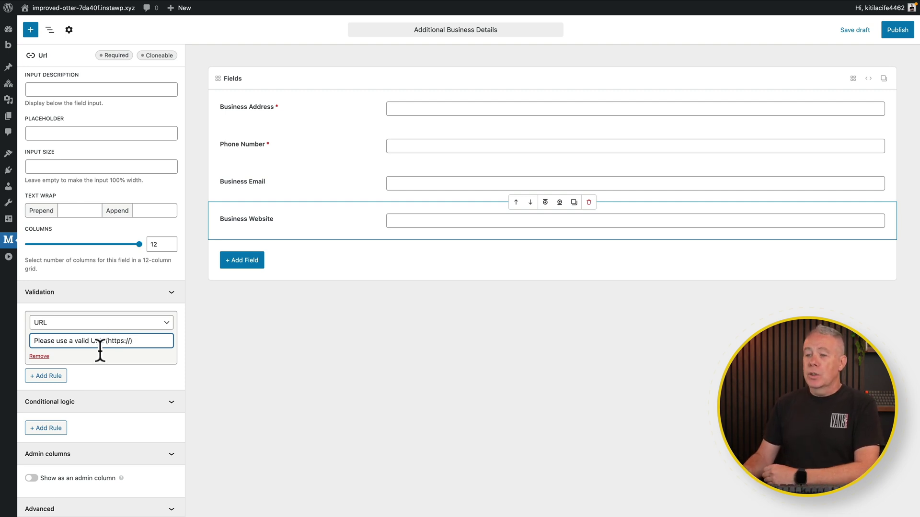
# Show Business Website as a searchable admin column after business_address, titled Website, with the item link type Edit
pyautogui.scroll(-2, 113, 462)
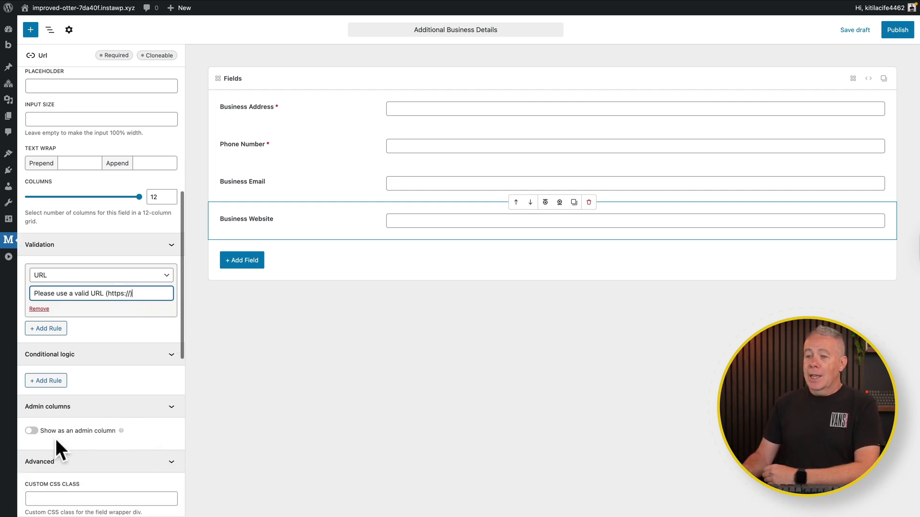
pyautogui.click(32, 431)
pyautogui.scroll(-5, 129, 402)
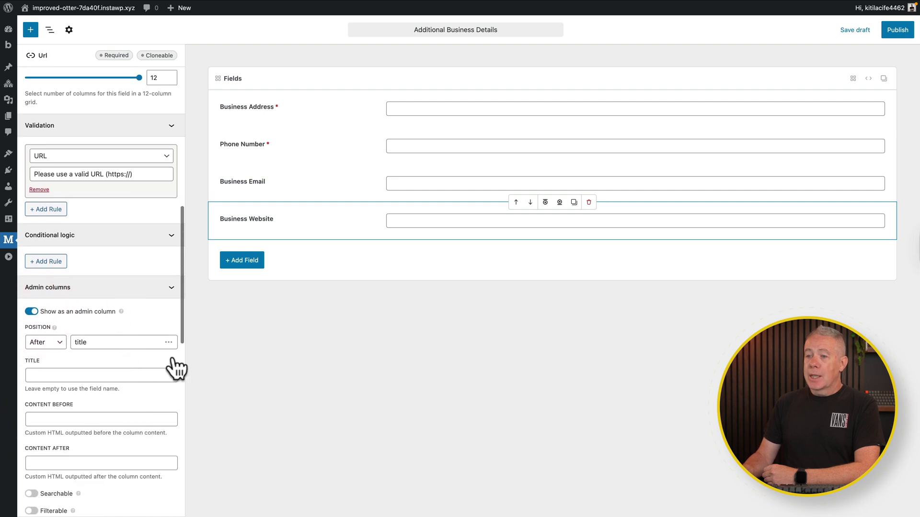
pyautogui.click(169, 343)
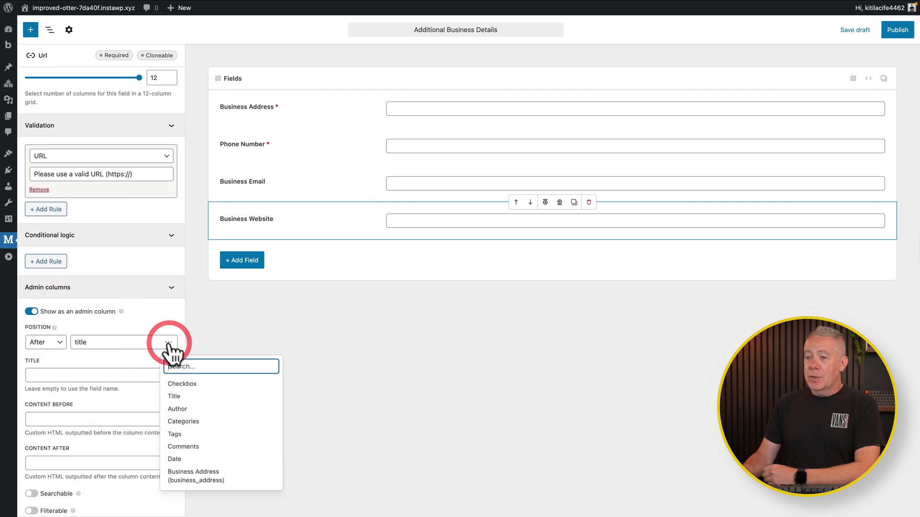
pyautogui.click(188, 474)
pyautogui.click(101, 376)
pyautogui.write('Website')
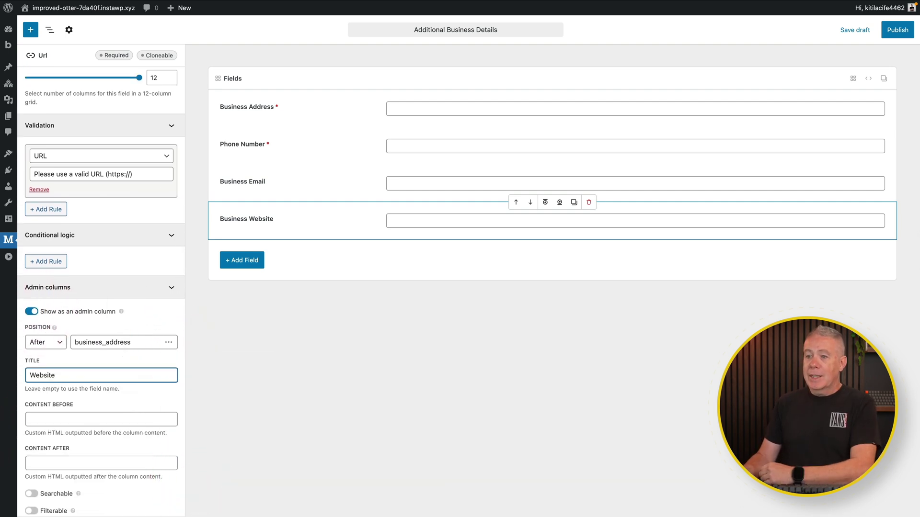
pyautogui.scroll(-4, 136, 387)
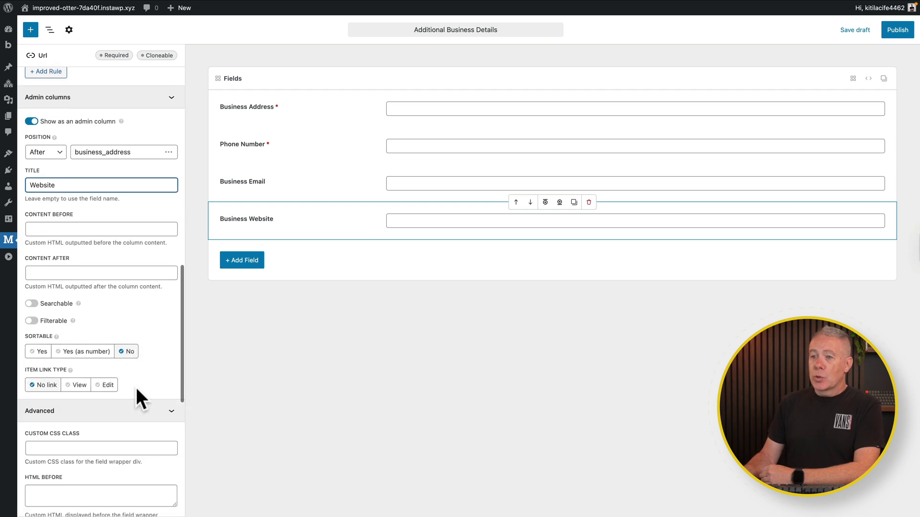
pyautogui.click(31, 303)
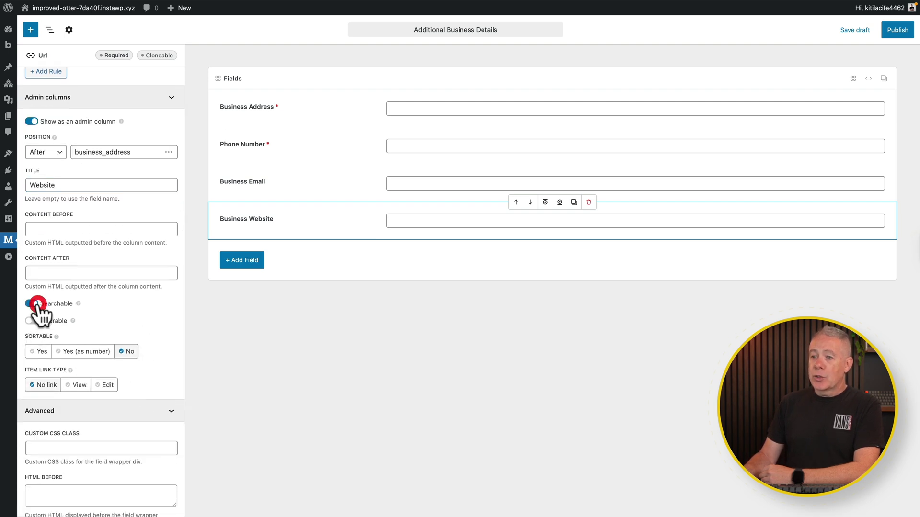
pyautogui.click(106, 386)
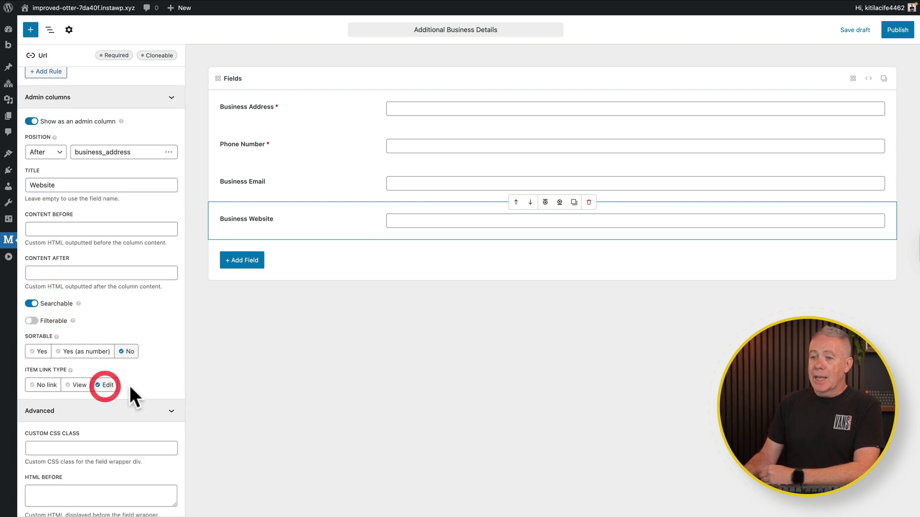
# Add a Checkbox field labelled Featured? below Business Website and set its ID to business_featured
pyautogui.scroll(6, 144, 404)
pyautogui.scroll(4, 142, 400)
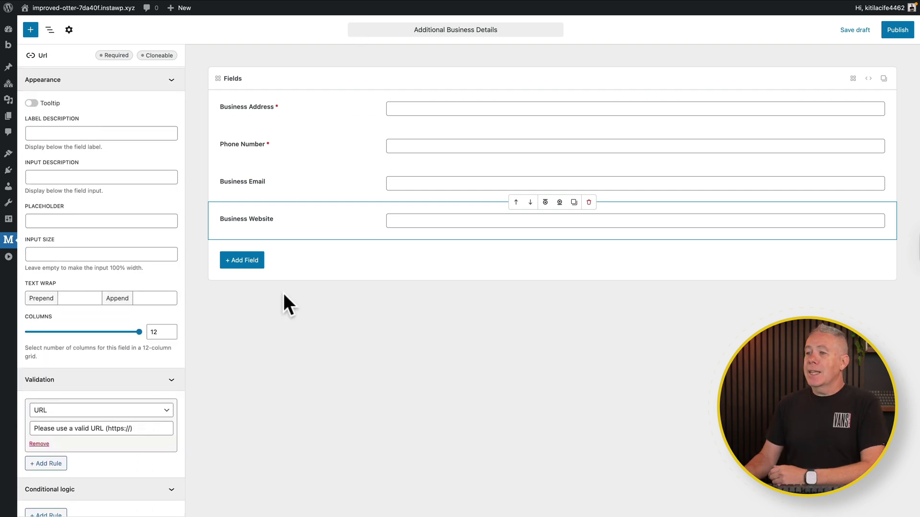
pyautogui.click(248, 263)
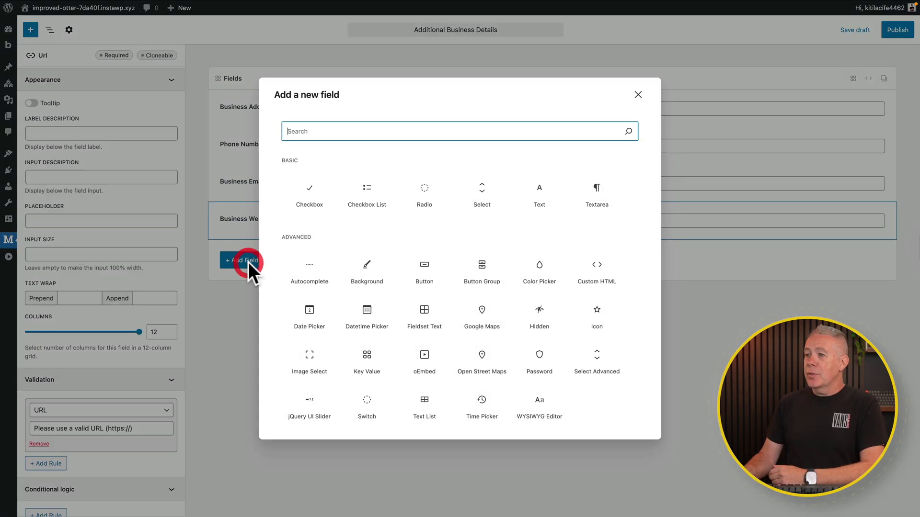
pyautogui.click(340, 133)
pyautogui.write('check')
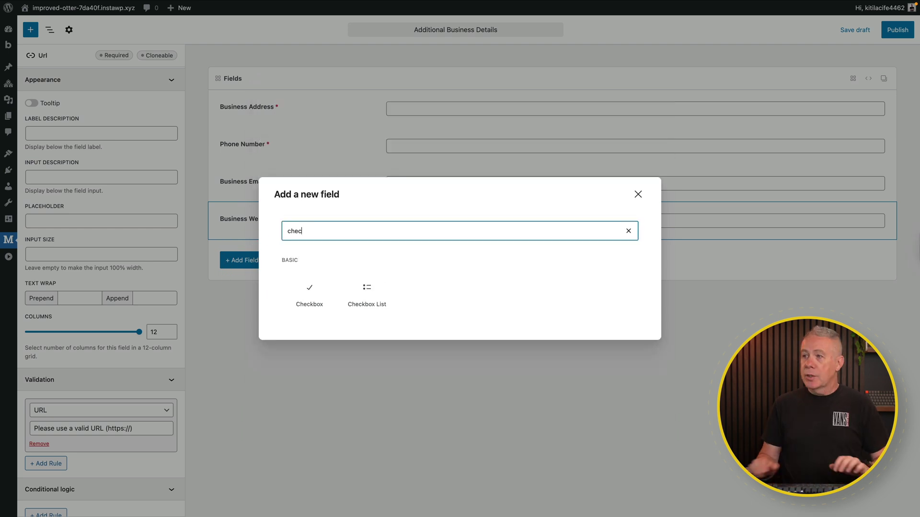
pyautogui.click(311, 297)
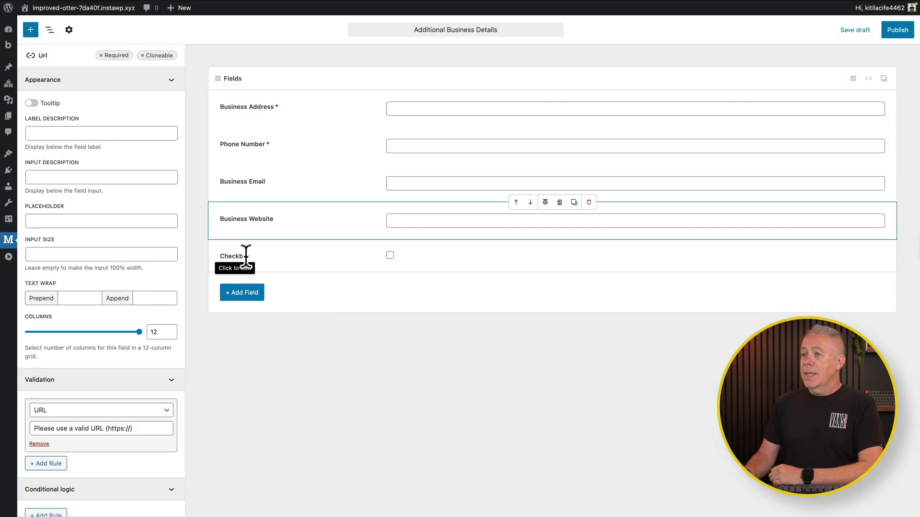
pyautogui.click(248, 256)
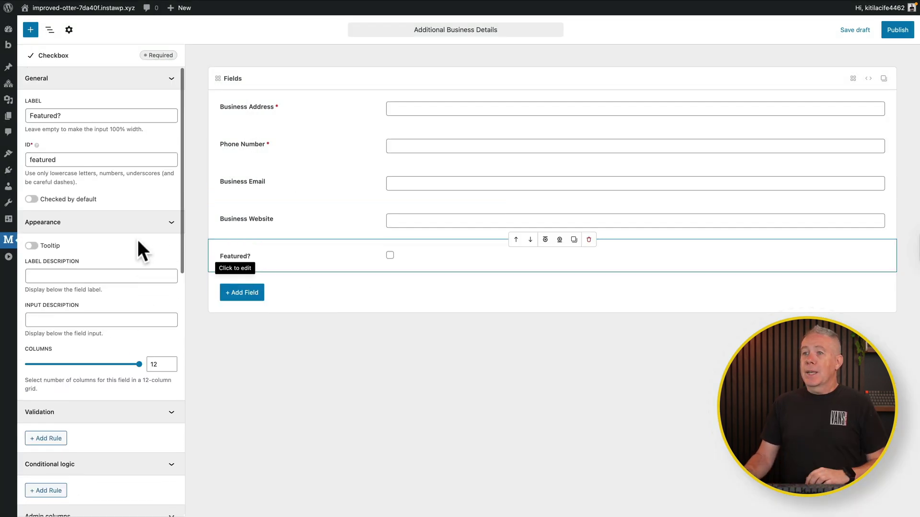
pyautogui.click(29, 160)
pyautogui.write('business_')
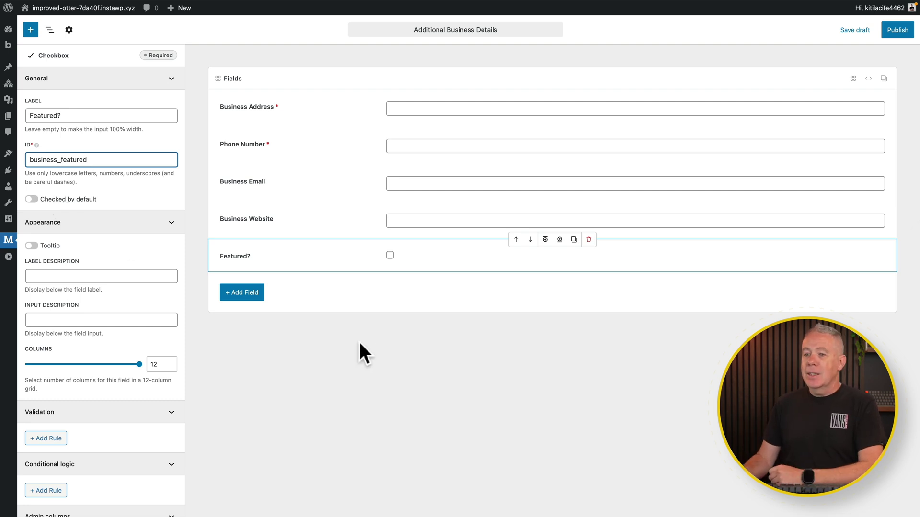
# Enable a tooltip on the Featured? field with content ending "listed above non featured businesses."
pyautogui.scroll(-4, 113, 399)
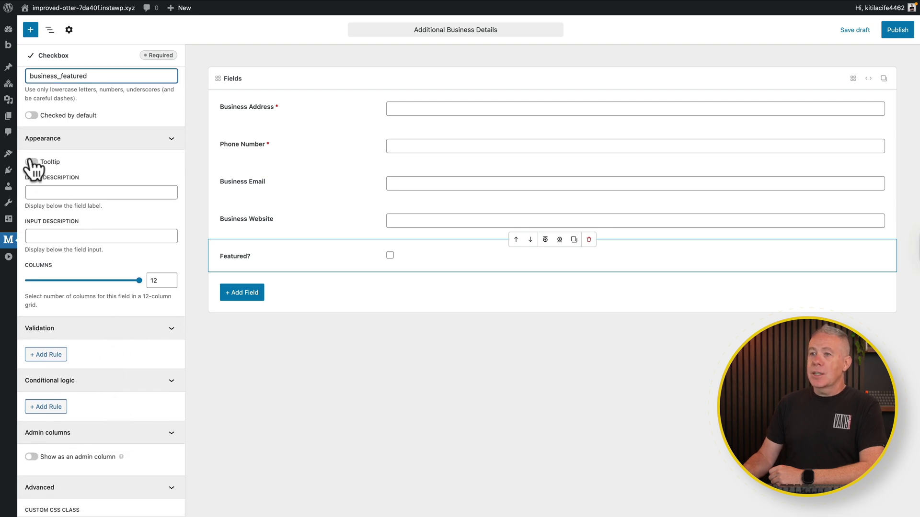
pyautogui.click(33, 163)
pyautogui.click(77, 199)
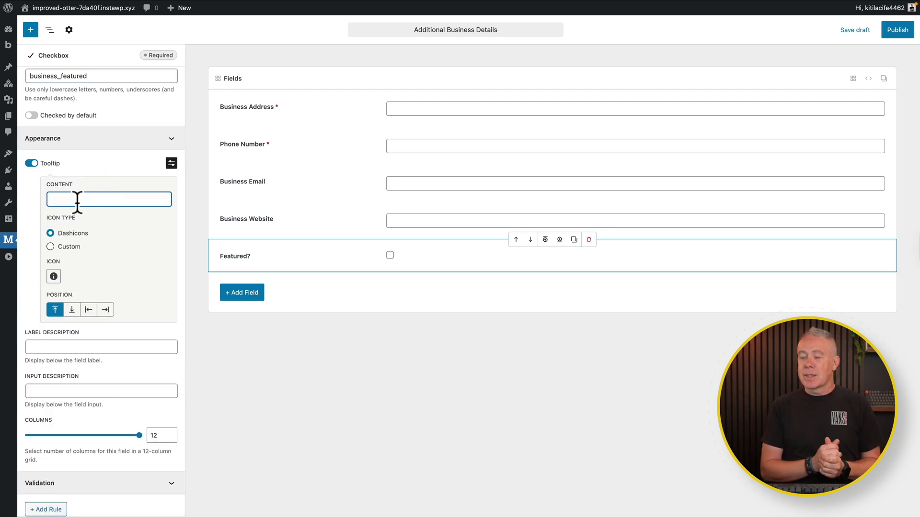
pyautogui.write('listed above non featured businesses.')
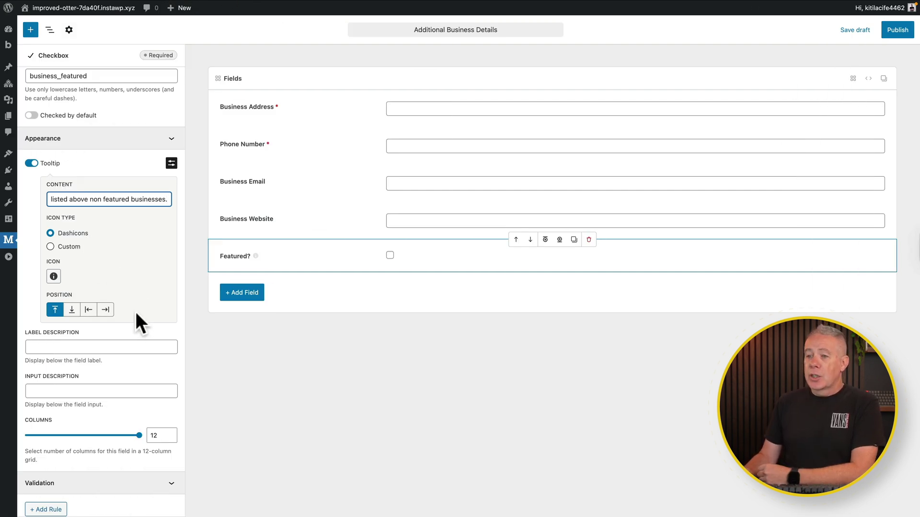
# Show Featured? as a filterable admin column after title, titled Featured, with the item link type Edit
pyautogui.scroll(-6, 137, 317)
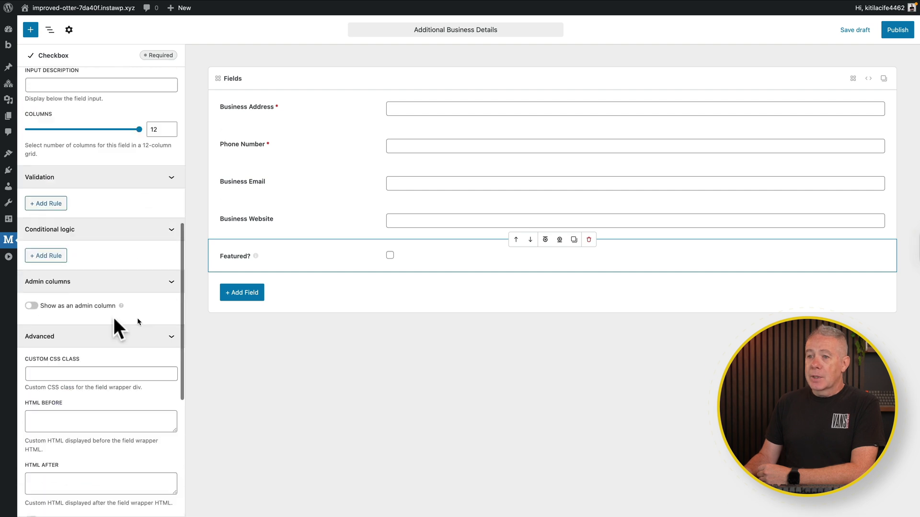
pyautogui.click(33, 307)
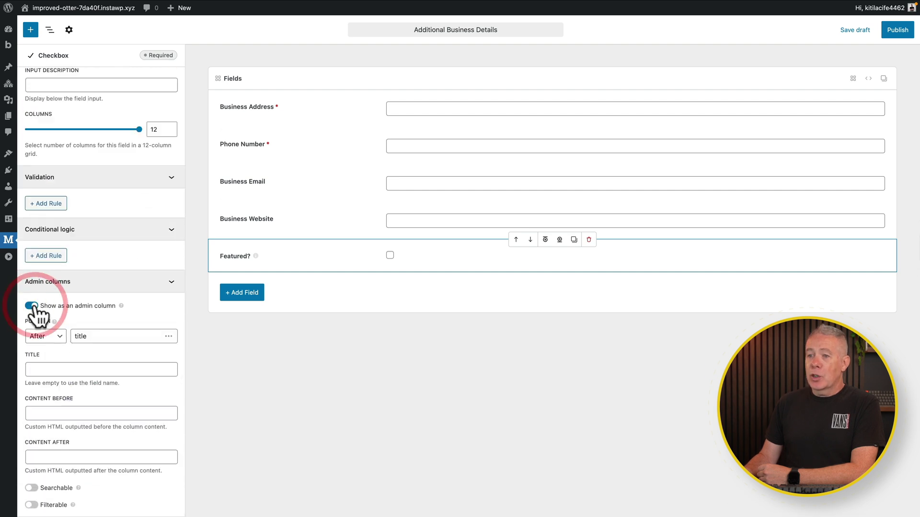
pyautogui.click(170, 337)
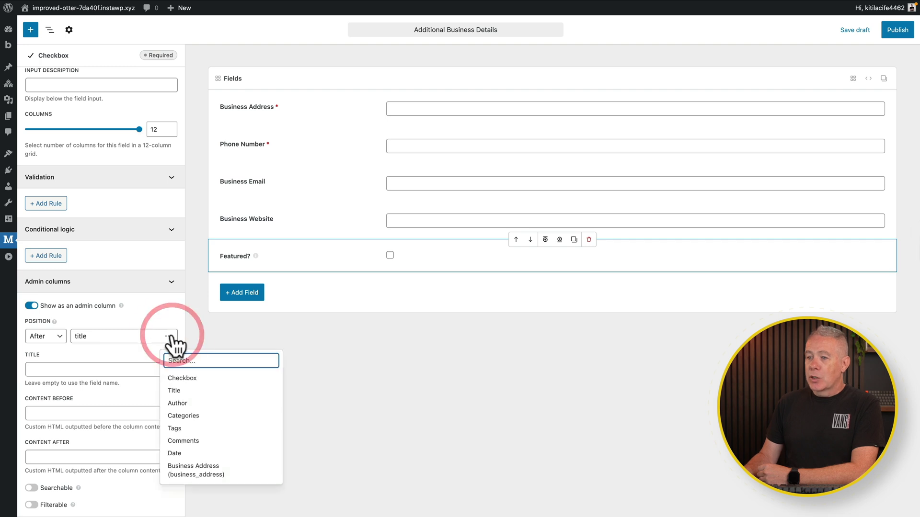
pyautogui.click(175, 389)
pyautogui.click(94, 366)
pyautogui.write('Featured')
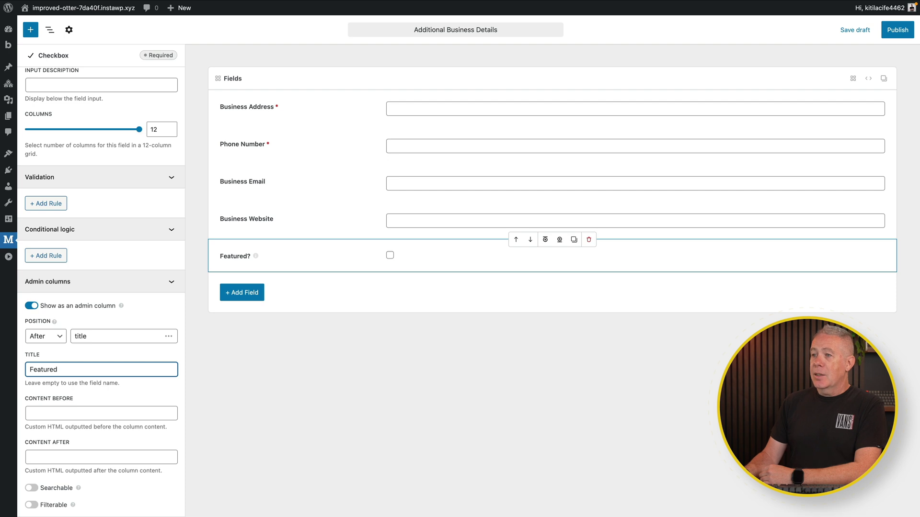
pyautogui.scroll(-4, 92, 424)
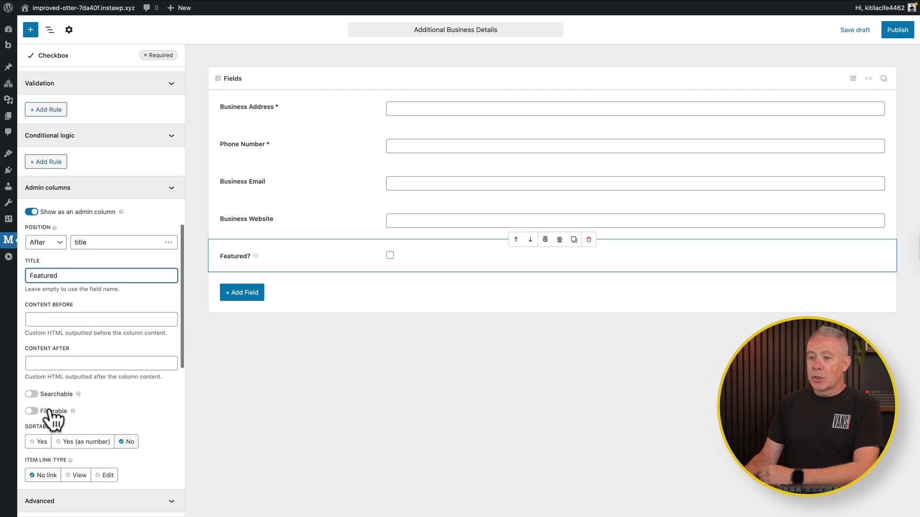
pyautogui.click(31, 411)
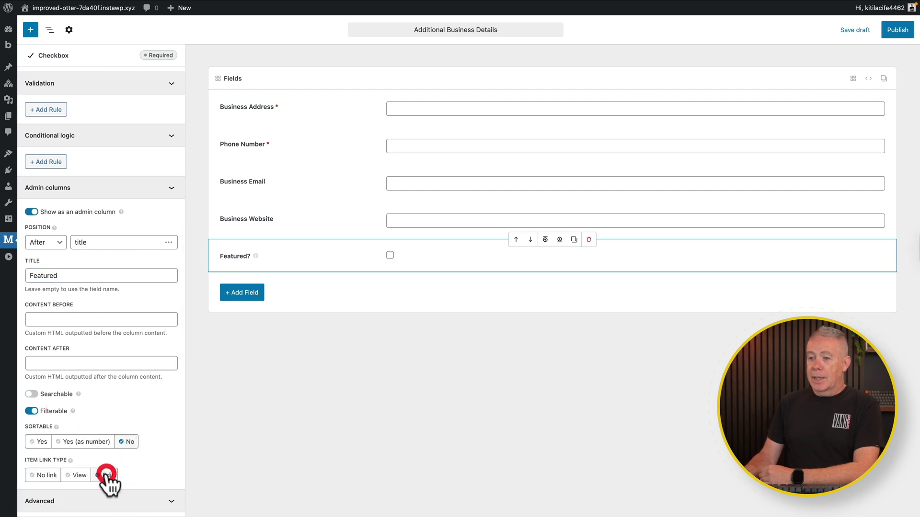
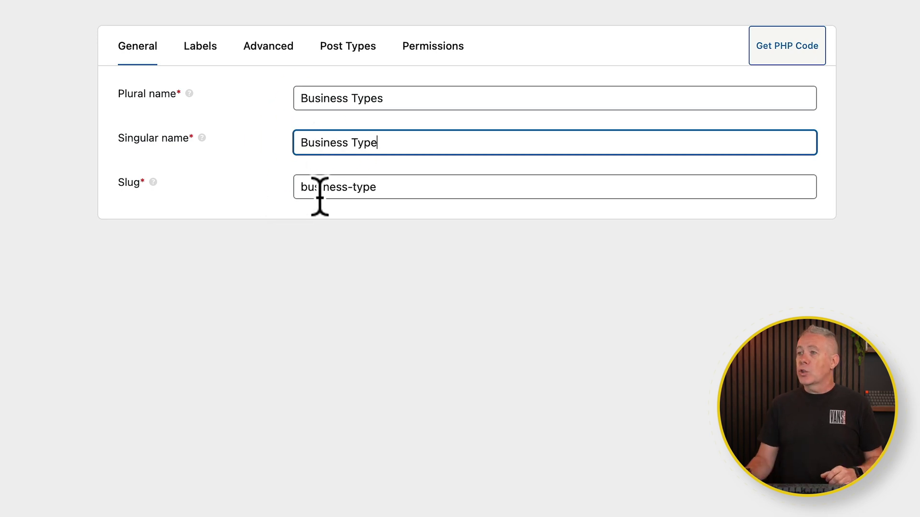
# Review the labels of the Business Types taxonomy and make the taxonomy hierarchical
pyautogui.click(200, 47)
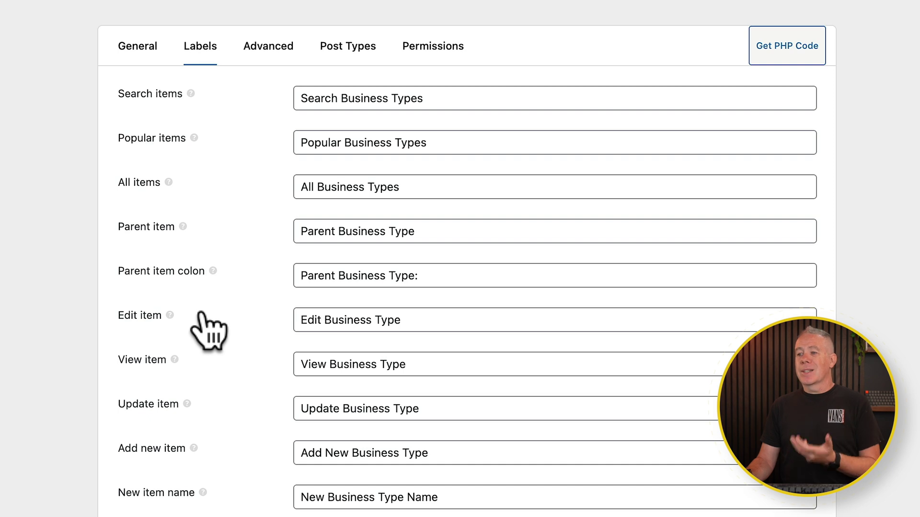
pyautogui.scroll(-6, 204, 316)
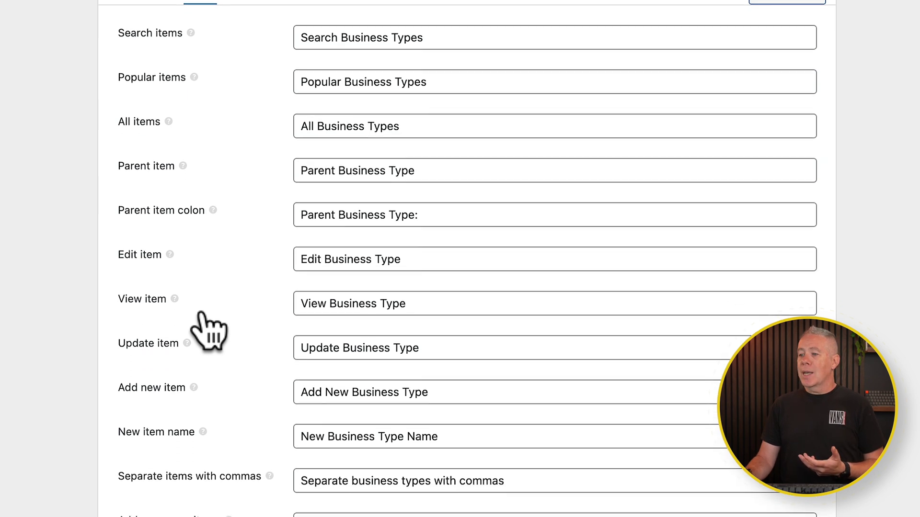
pyautogui.scroll(1, 204, 313)
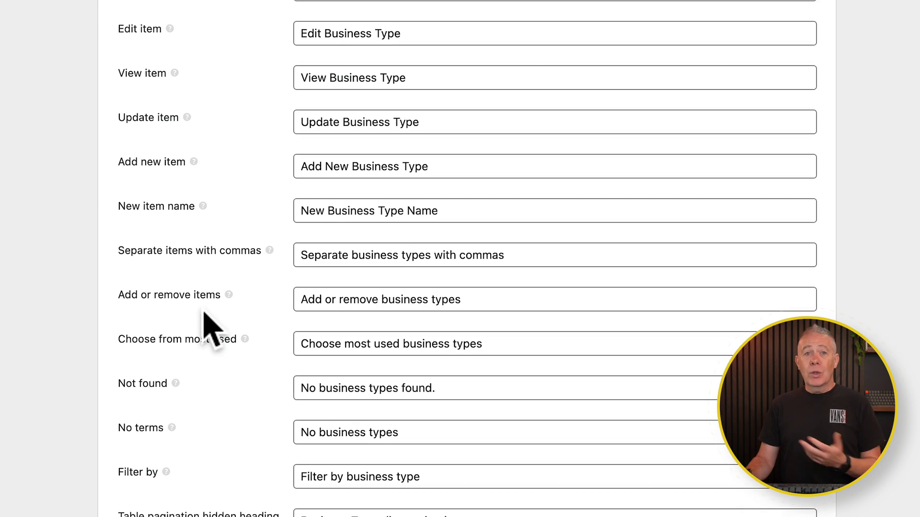
pyautogui.scroll(6, 211, 331)
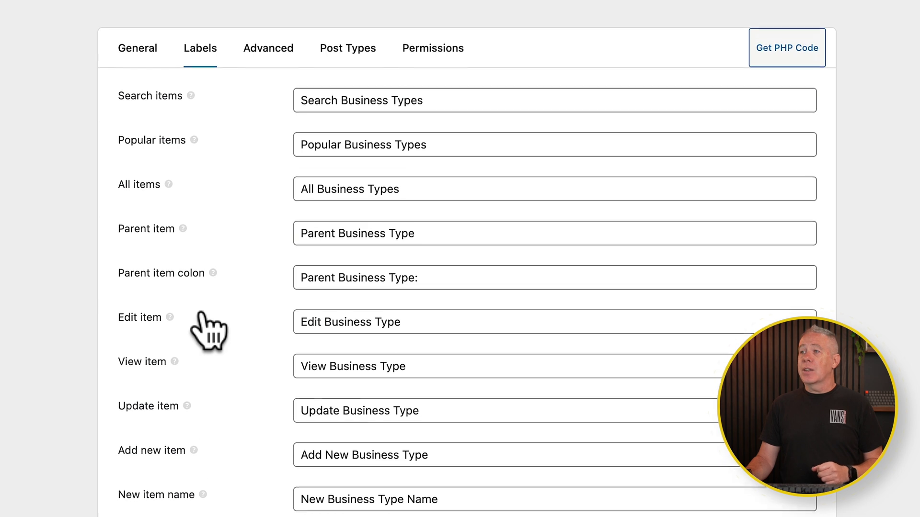
pyautogui.click(273, 61)
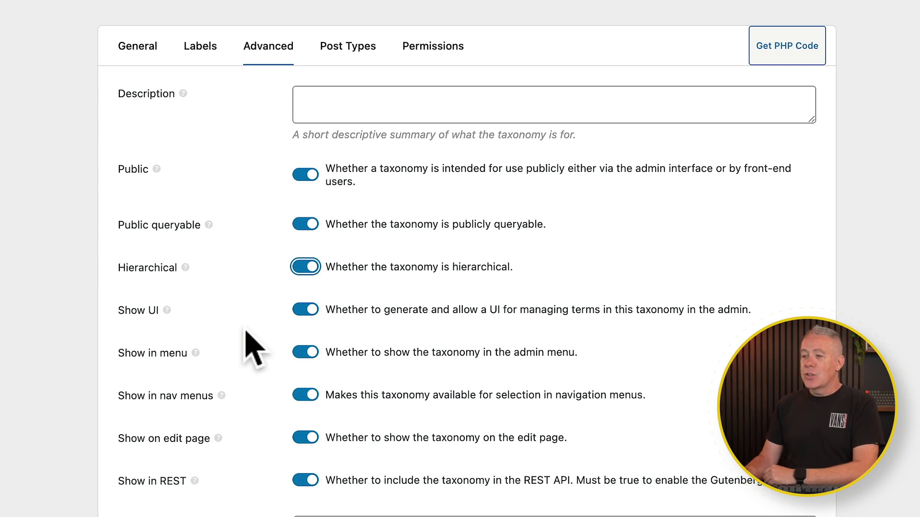
pyautogui.scroll(-5, 246, 340)
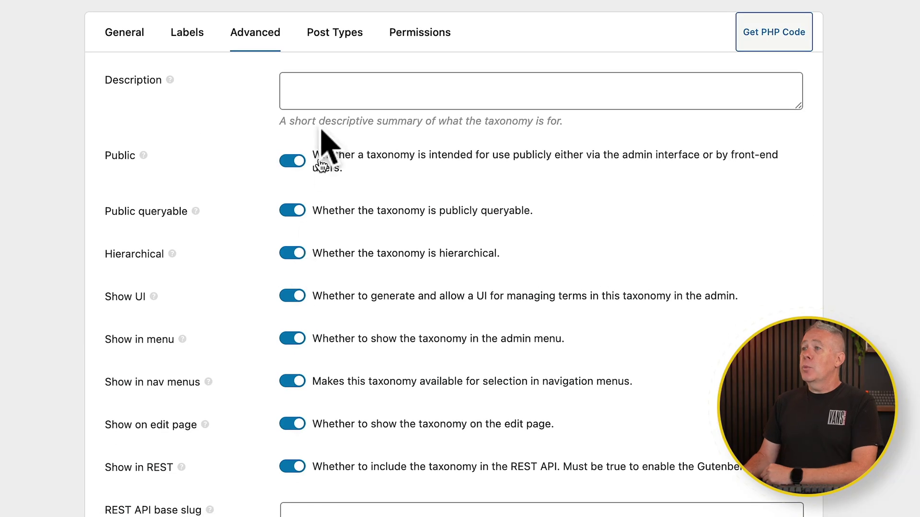
# Assign the taxonomy to the Business post type instead of Post, check its permissions and publish it
pyautogui.click(329, 35)
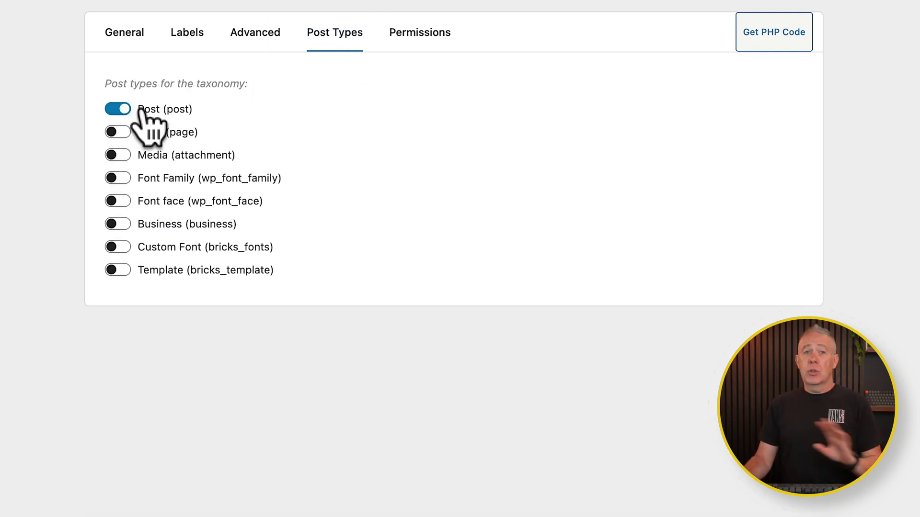
pyautogui.click(110, 110)
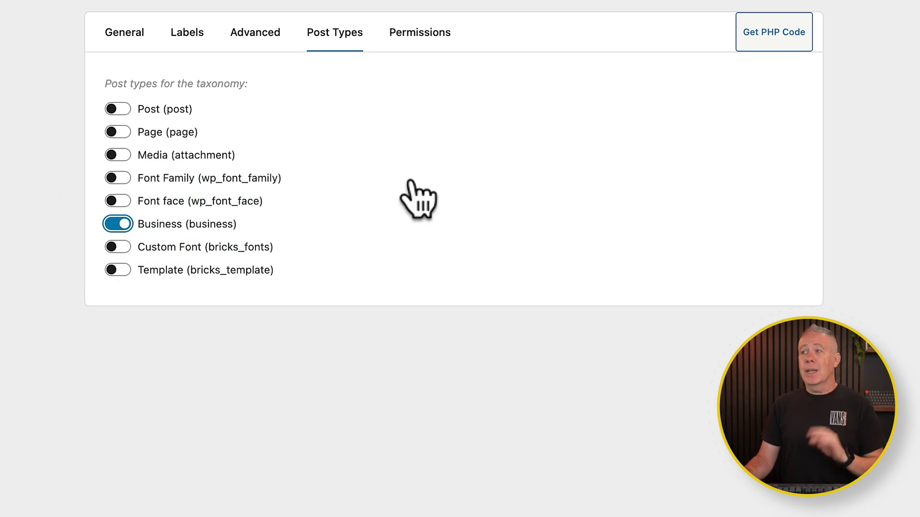
pyautogui.click(435, 33)
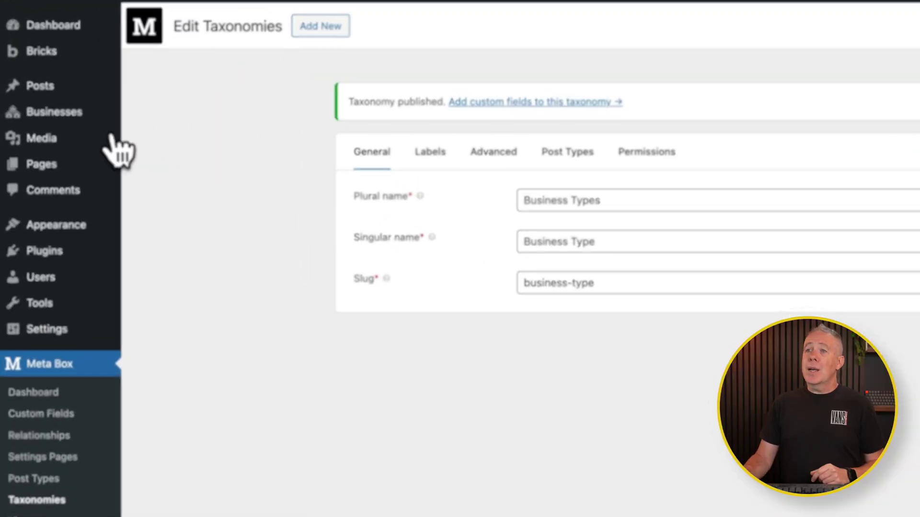
# Add the business types Food & Restaurants, Accommodation and Retail to the Businesses post type's taxonomy
pyautogui.moveTo(56, 91)
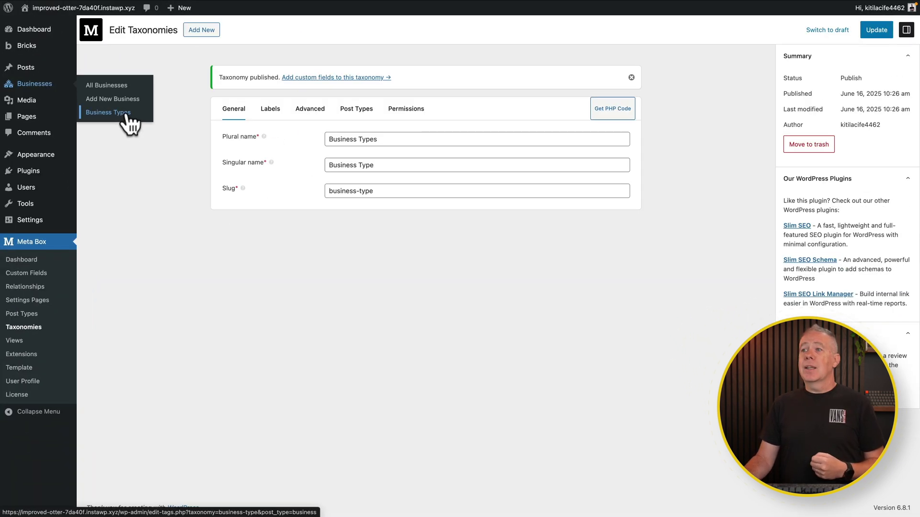
pyautogui.click(125, 113)
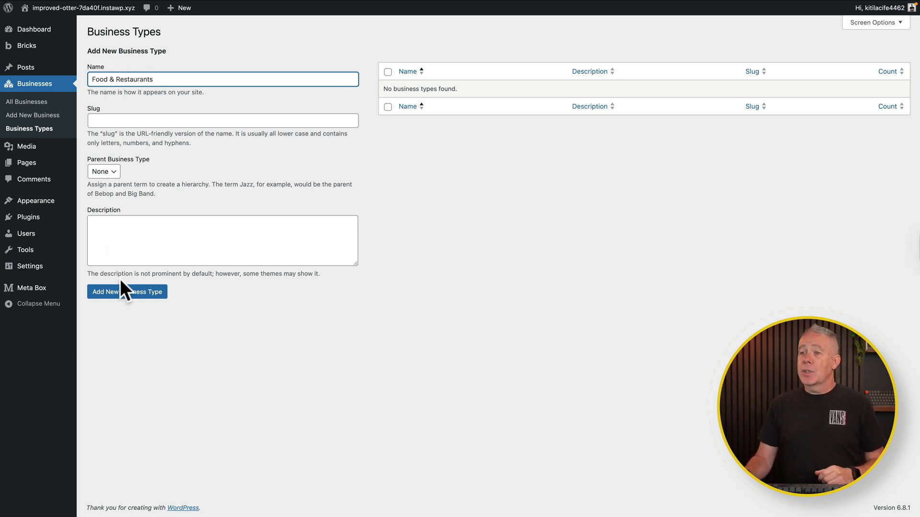
pyautogui.click(126, 294)
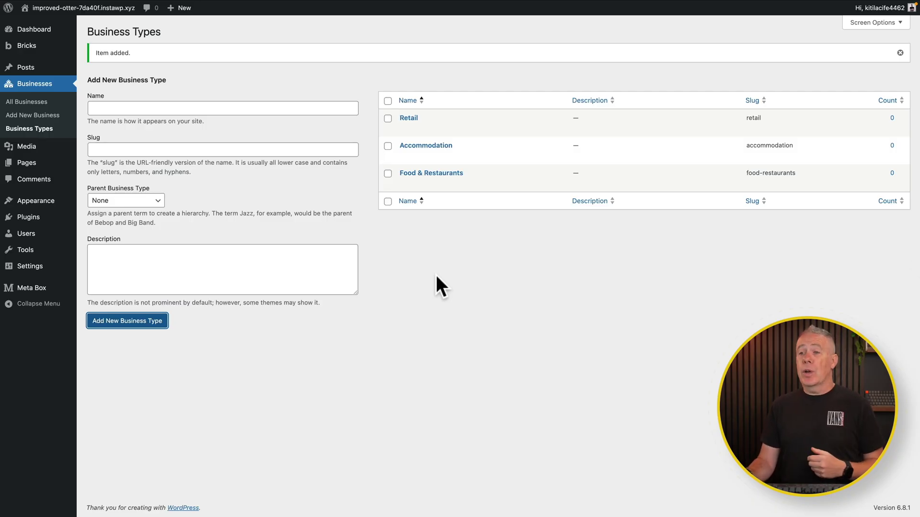
# Start a new business entry and look at the Business Types available for it
pyautogui.click(47, 117)
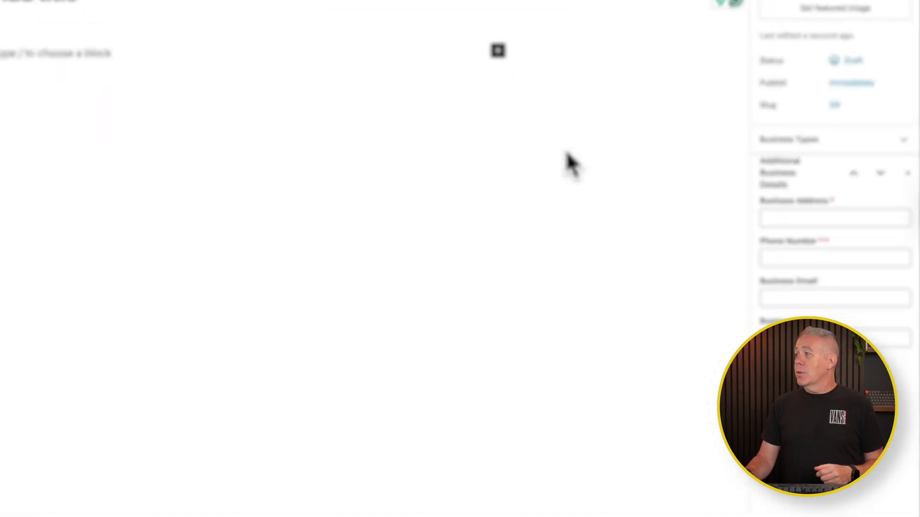
pyautogui.click(853, 190)
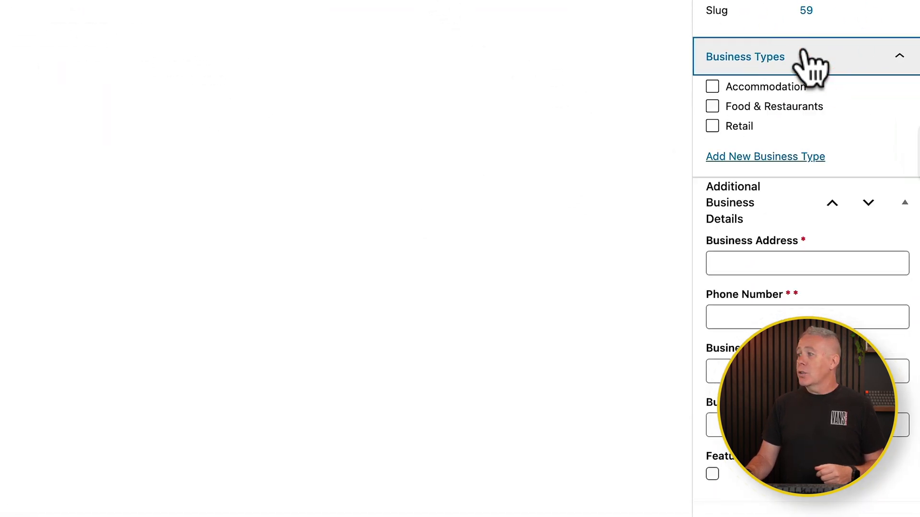
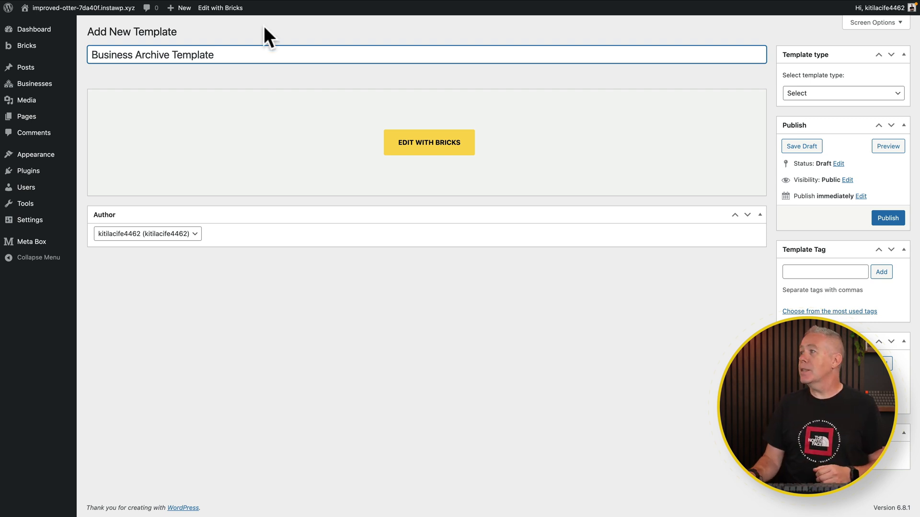
# Set the Business Archive Template's type to Archive, publish it and open it for editing in Bricks
pyautogui.click(882, 93)
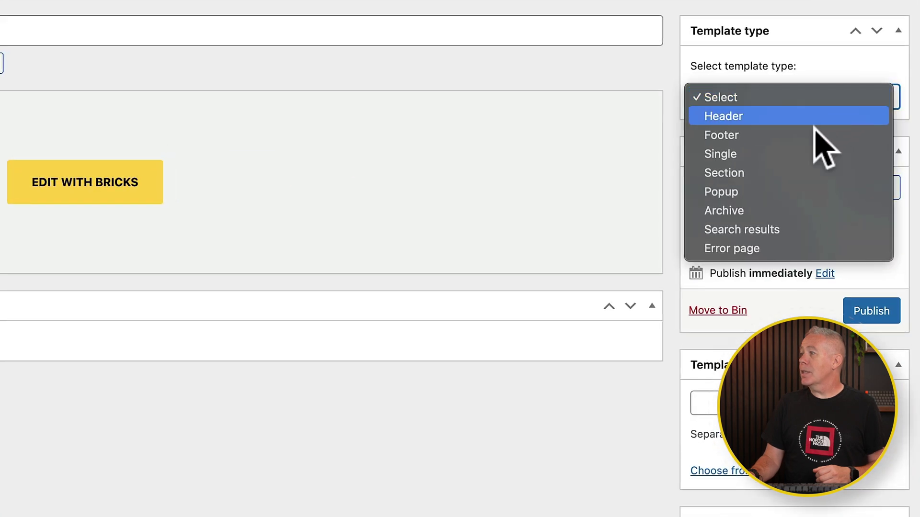
pyautogui.click(762, 209)
pyautogui.click(871, 311)
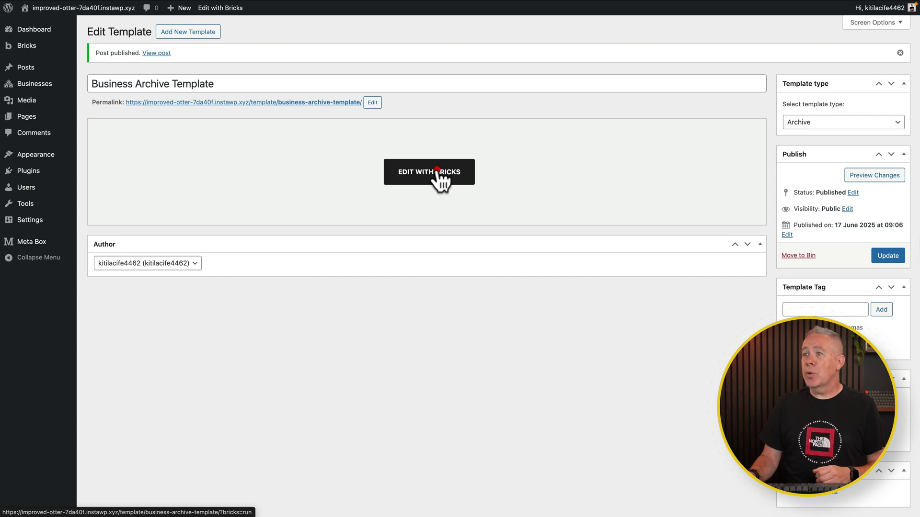
pyautogui.click(437, 169)
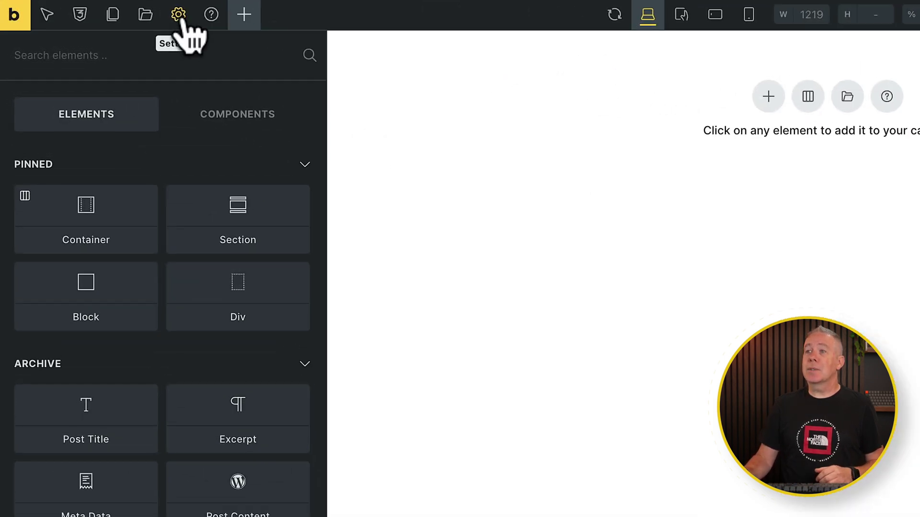
# Add a template condition that applies it to the Archive, with archive type Post type and archive post type Businesses
pyautogui.click(183, 20)
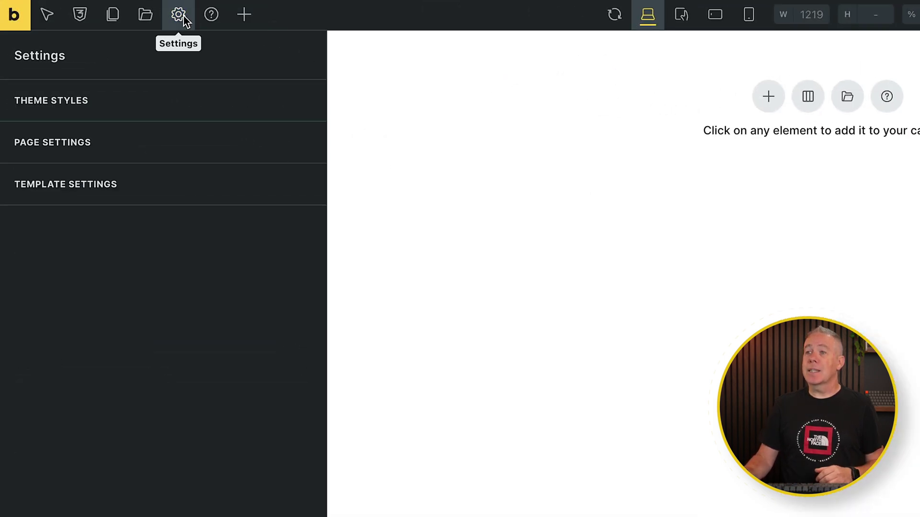
pyautogui.click(143, 188)
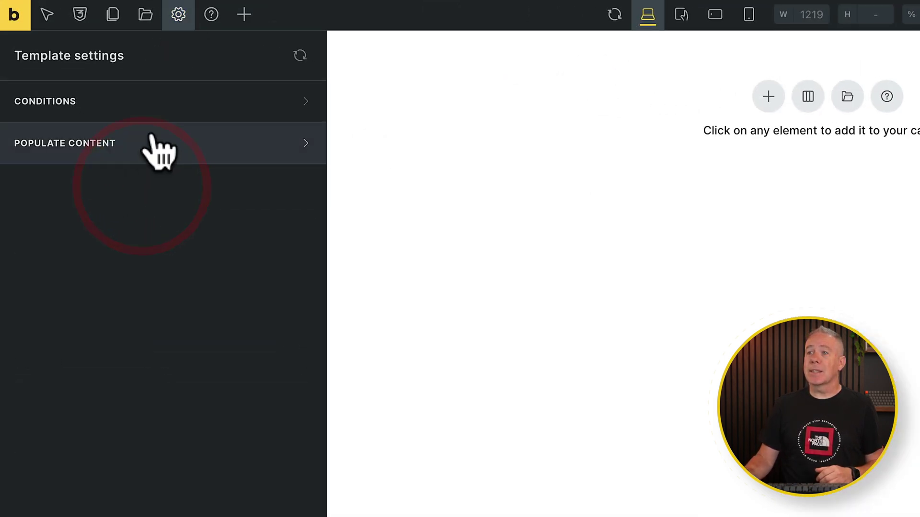
pyautogui.click(156, 105)
pyautogui.click(165, 194)
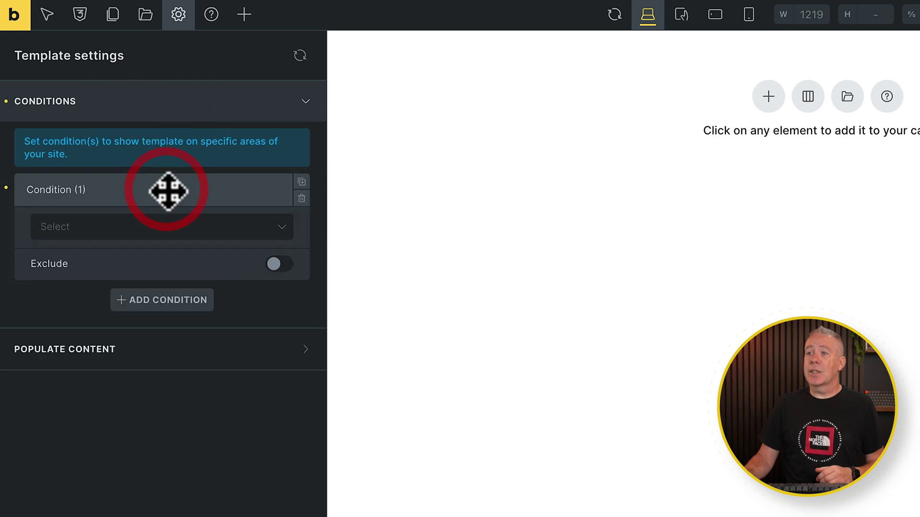
pyautogui.click(167, 229)
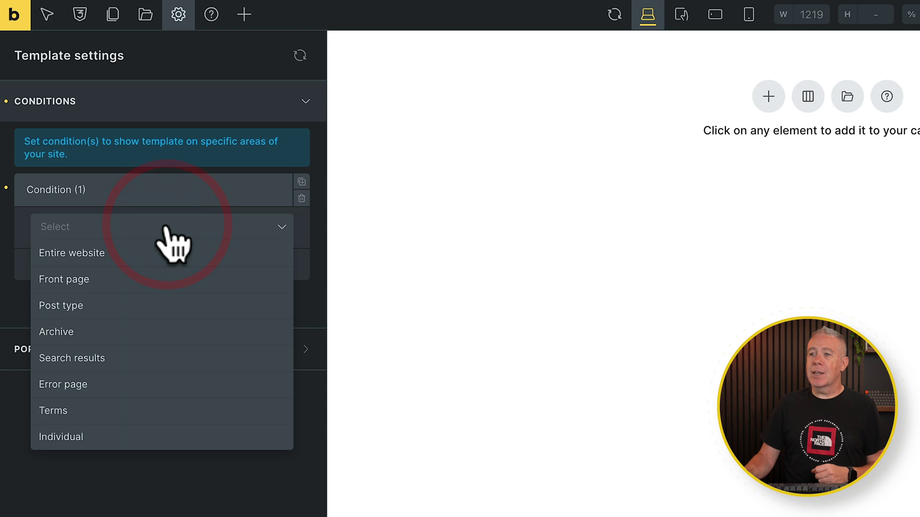
pyautogui.click(89, 330)
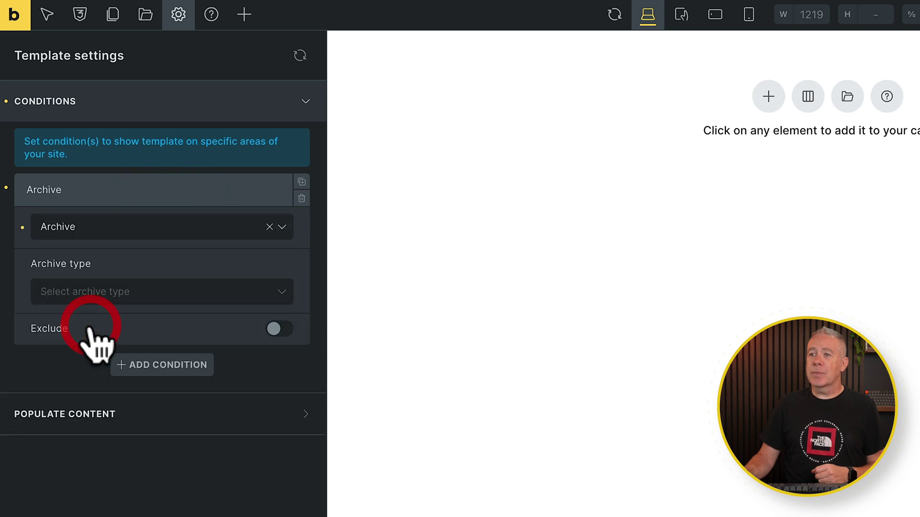
pyautogui.click(129, 306)
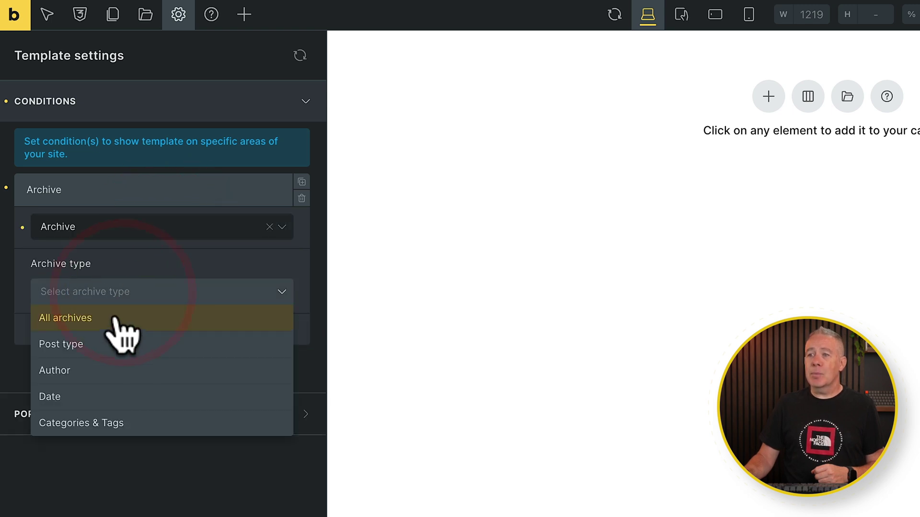
pyautogui.click(110, 358)
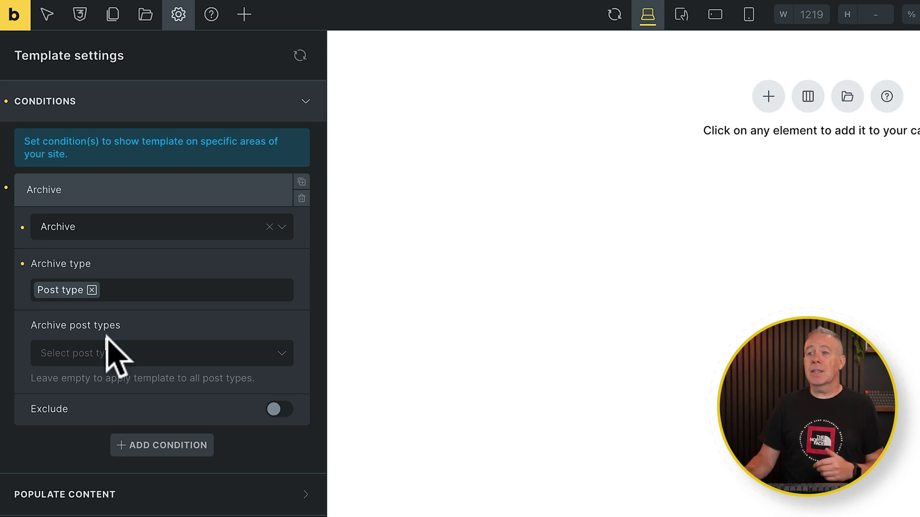
pyautogui.click(123, 355)
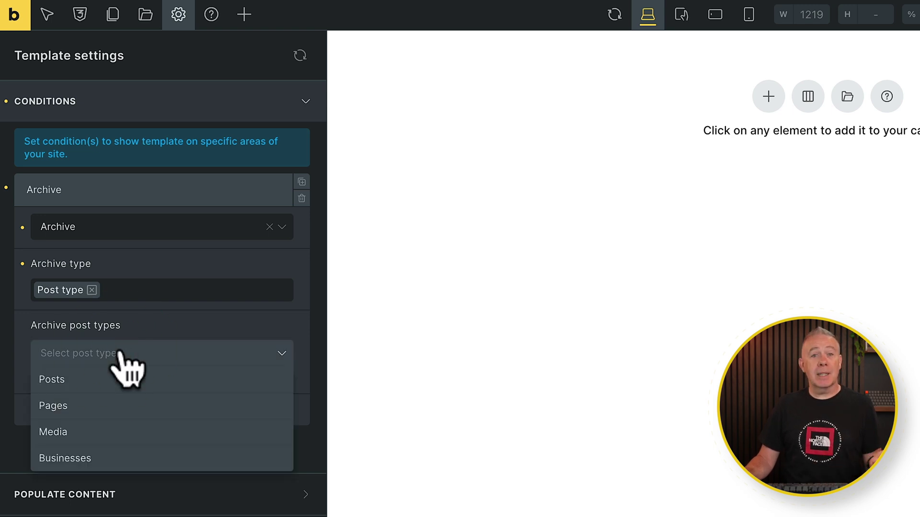
pyautogui.click(90, 458)
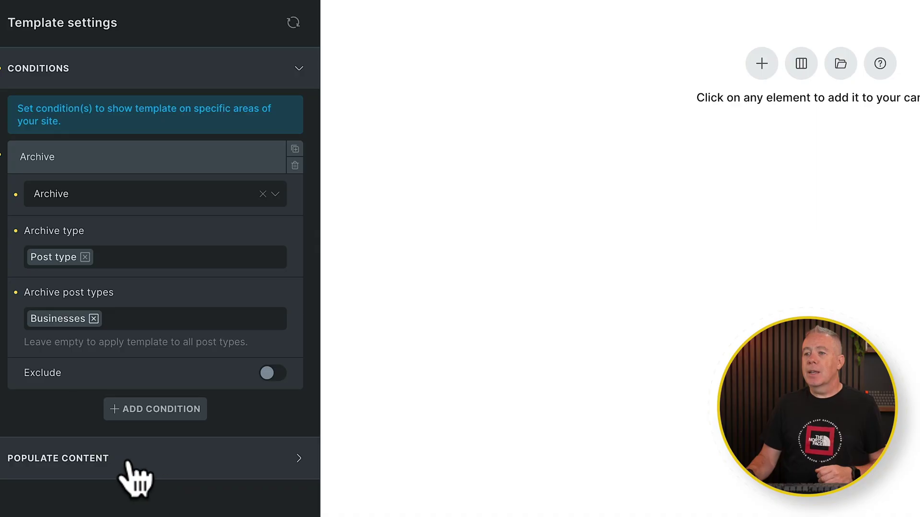
# Populate the template's preview content with Archive (posts) for the Businesses post type and apply the preview
pyautogui.click(127, 462)
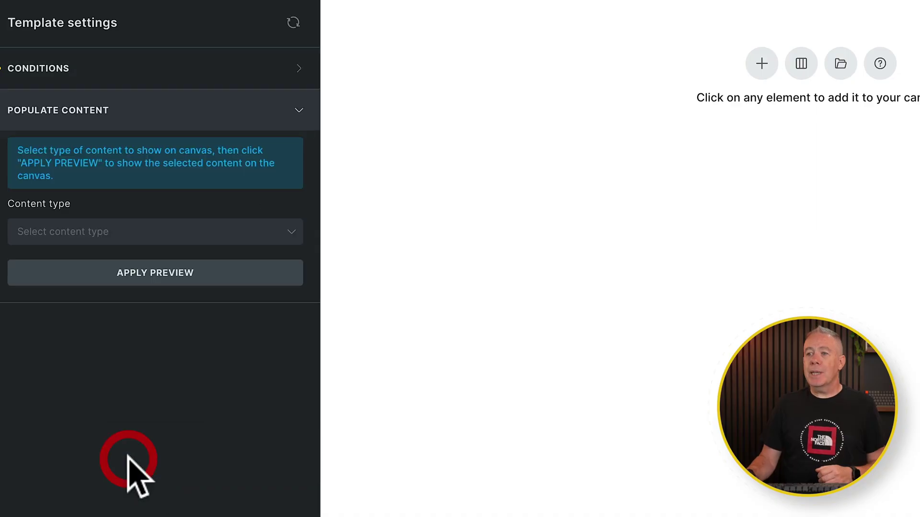
pyautogui.click(215, 235)
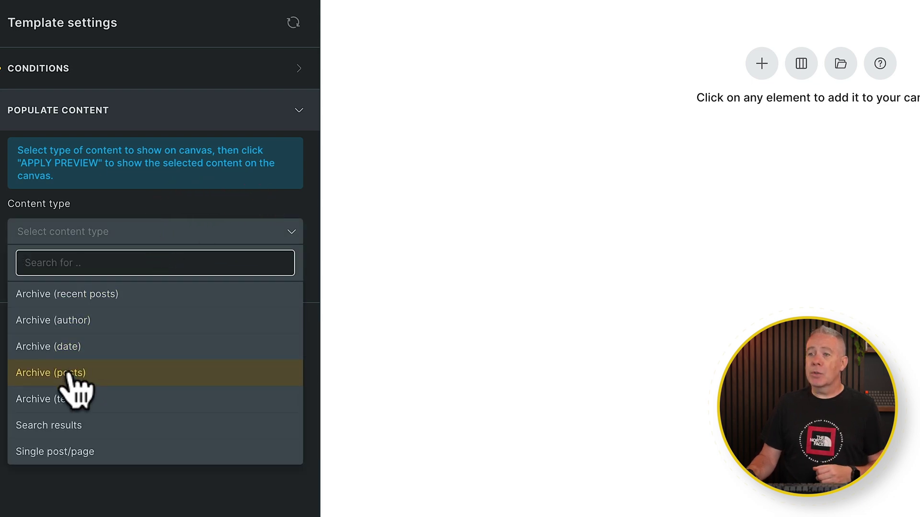
pyautogui.click(86, 374)
pyautogui.click(158, 288)
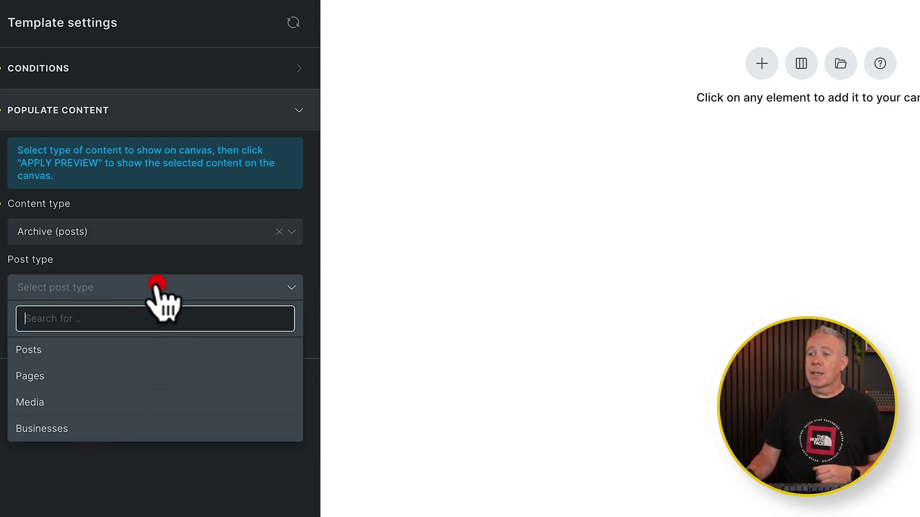
pyautogui.click(55, 434)
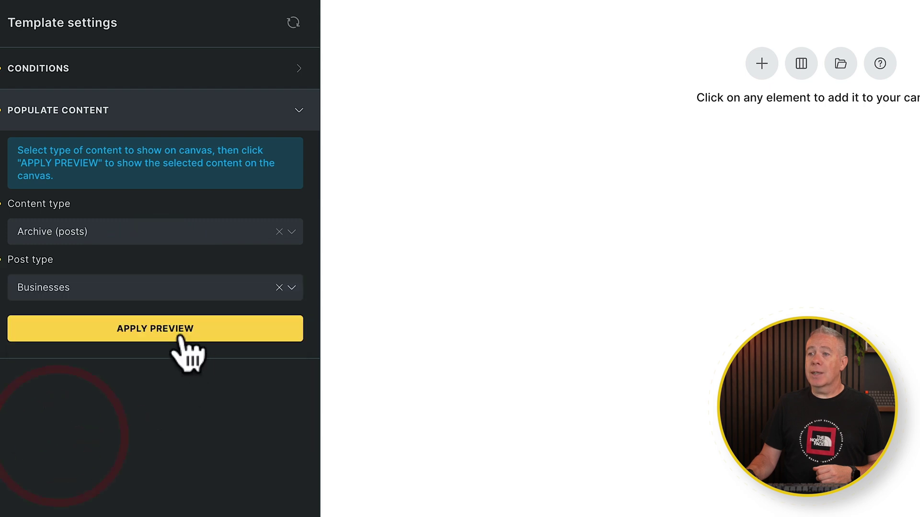
pyautogui.click(154, 288)
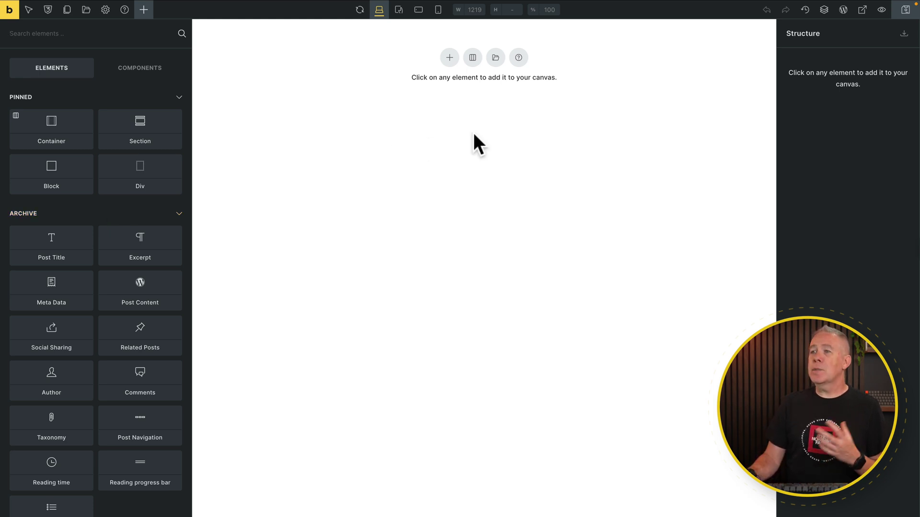
# Add a section to the template, name it Business Listing and rename its container Business Loop
pyautogui.click(126, 127)
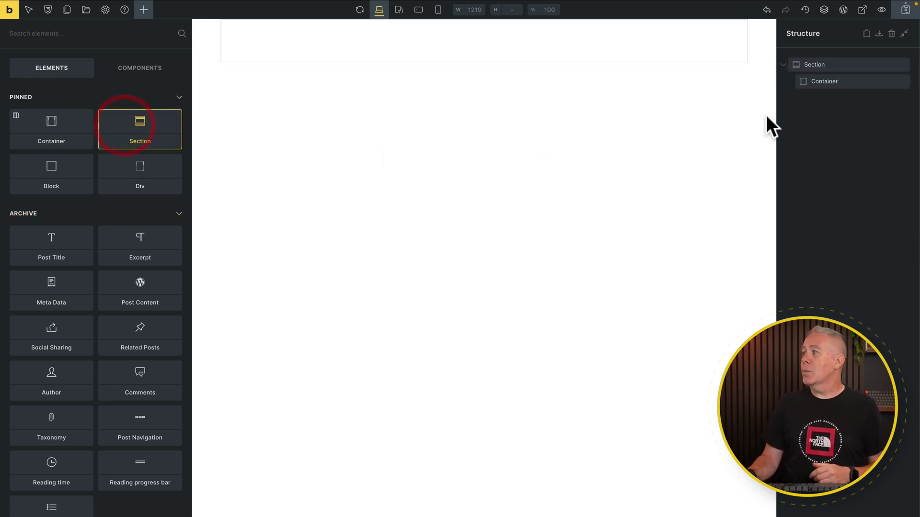
pyautogui.doubleClick(830, 71)
pyautogui.write('Business Listing')
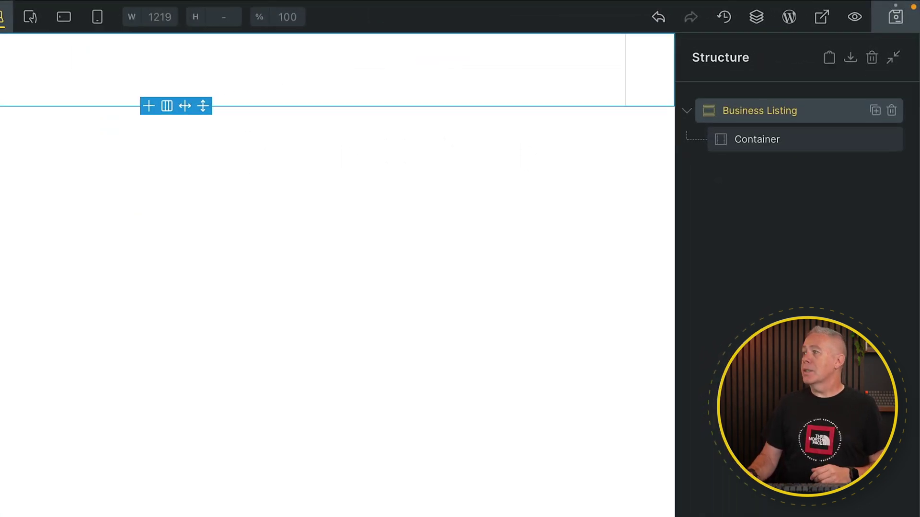
pyautogui.press('Return')
pyautogui.doubleClick(778, 138)
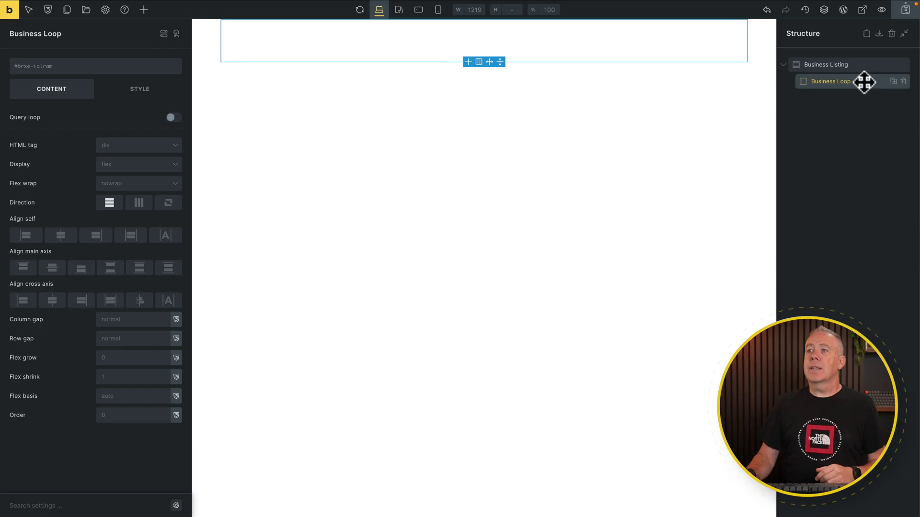
# Add a block inside the Business Loop container and name it Business Card
pyautogui.click(144, 10)
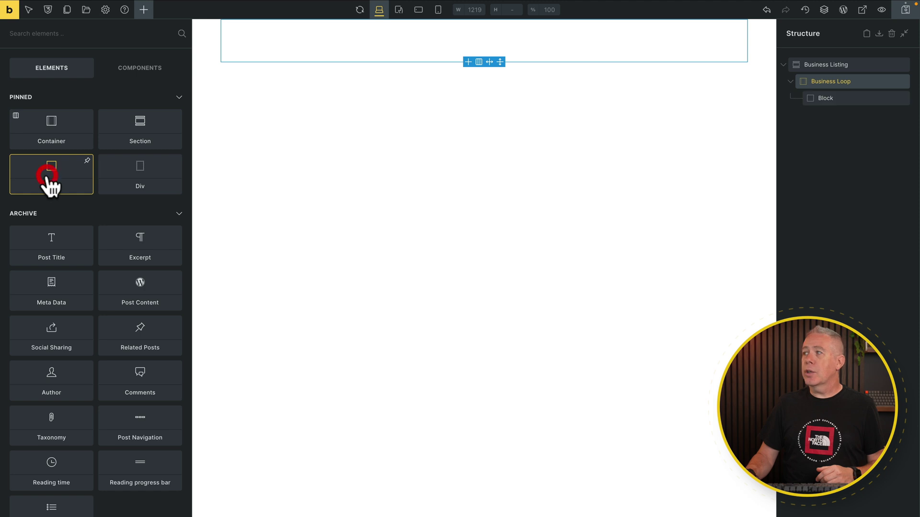
pyautogui.doubleClick(825, 98)
pyautogui.write('Business Card')
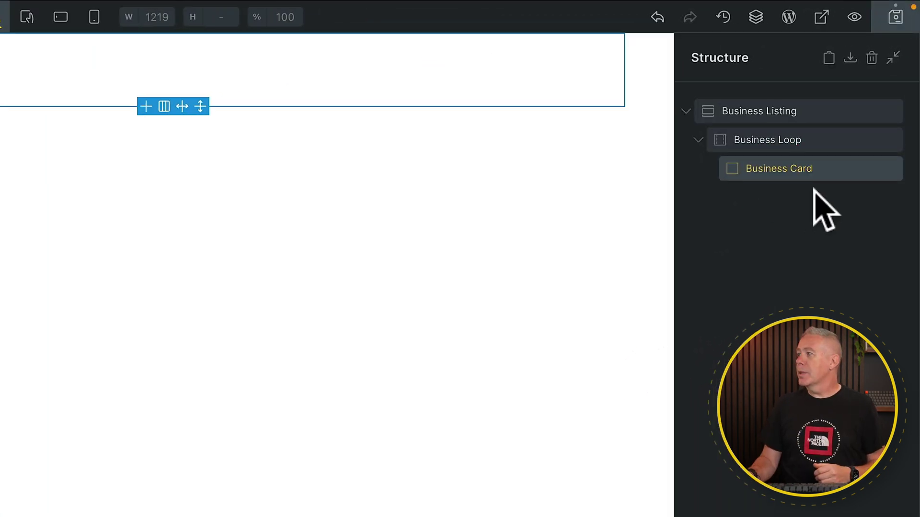
# Add a heading, an image, a basic text and an icon list inside the Business Card block
pyautogui.click(829, 171)
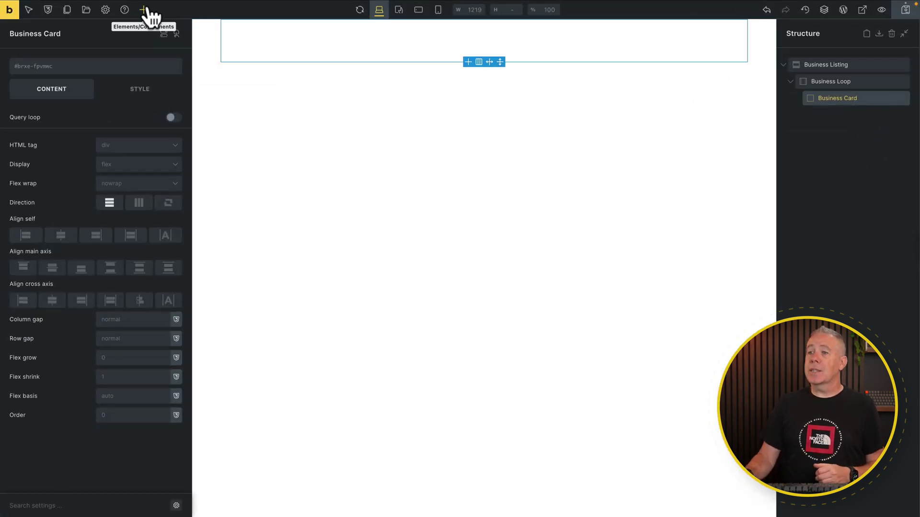
pyautogui.click(143, 10)
pyautogui.scroll(-10, 131, 384)
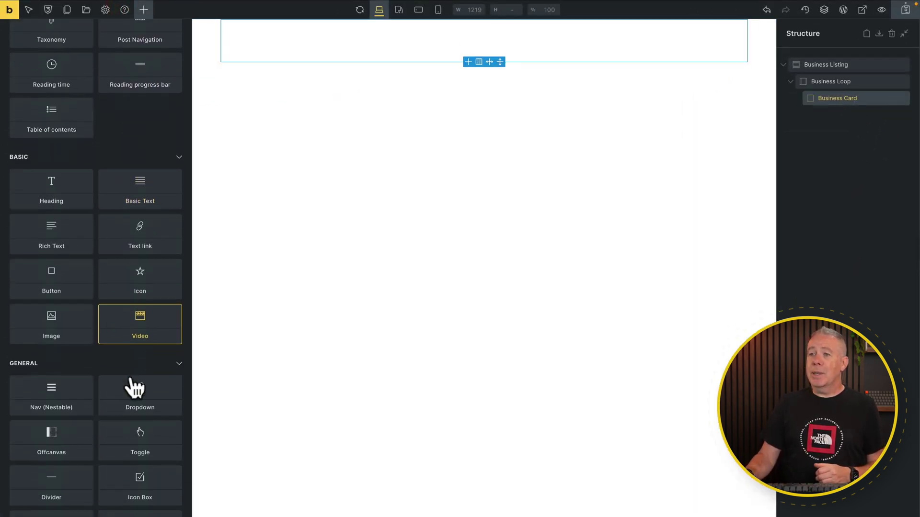
pyautogui.scroll(-1, 130, 380)
pyautogui.click(48, 172)
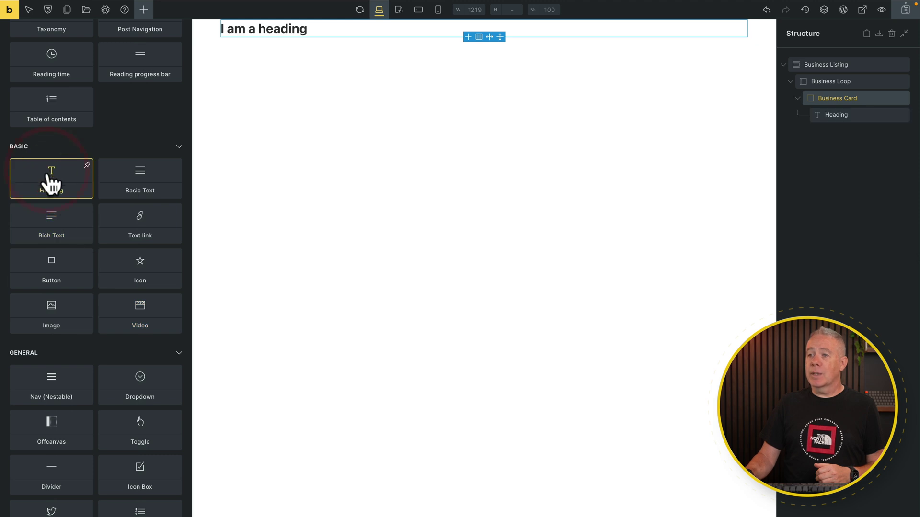
pyautogui.click(133, 188)
pyautogui.scroll(10, 135, 188)
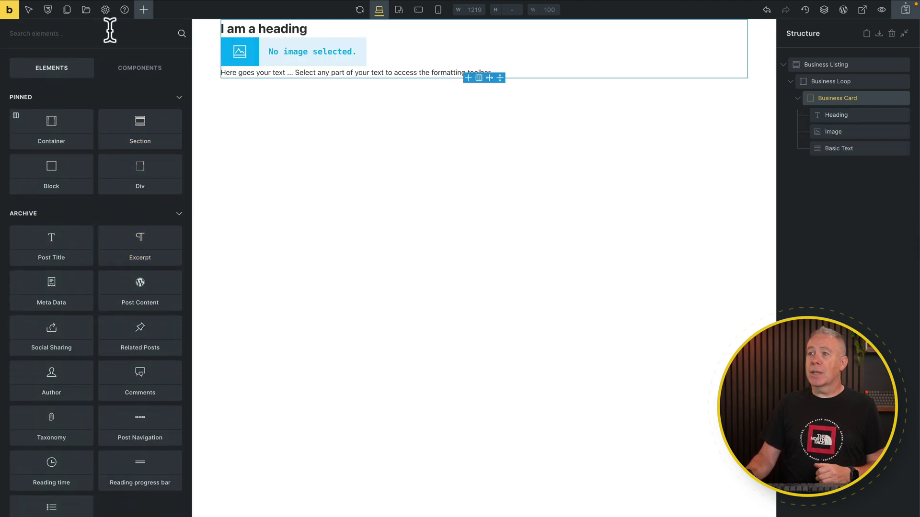
pyautogui.write('icon')
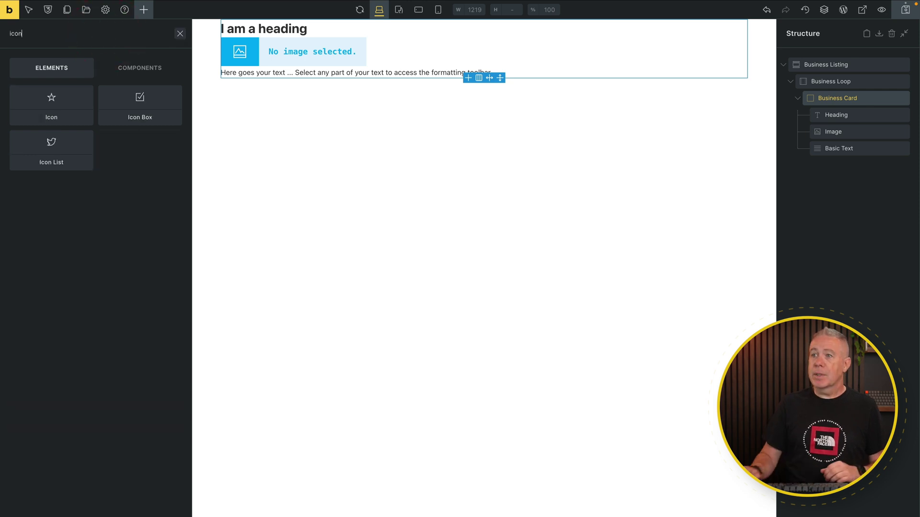
pyautogui.click(61, 154)
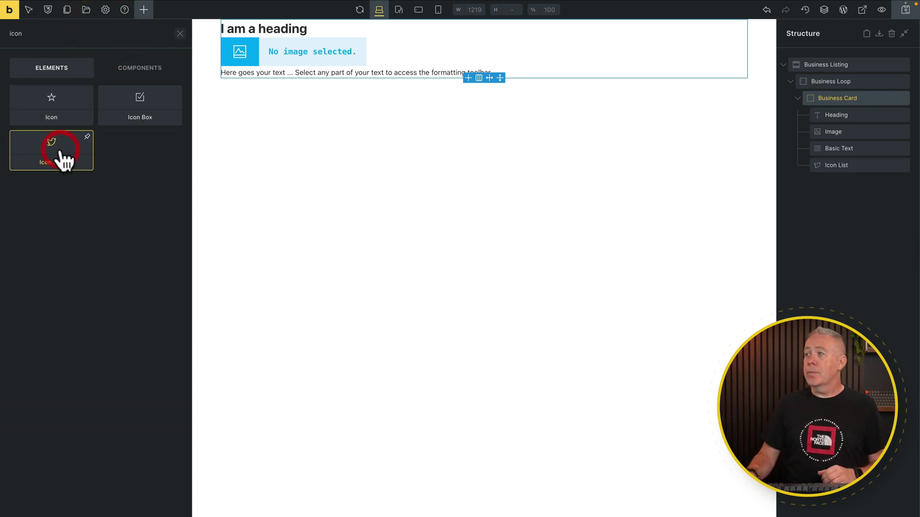
# Remove the Instagram and Facebook items from the icon list, keeping only one icon
pyautogui.click(857, 168)
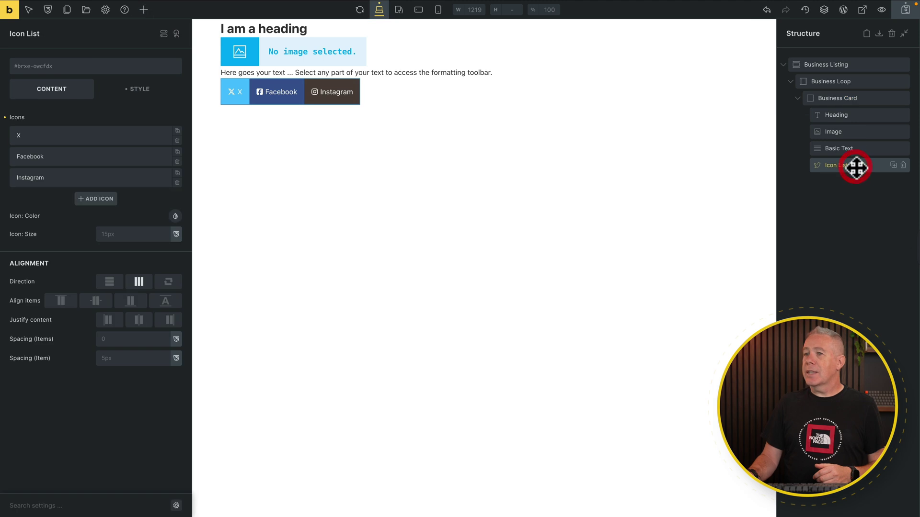
pyautogui.click(177, 183)
pyautogui.click(178, 161)
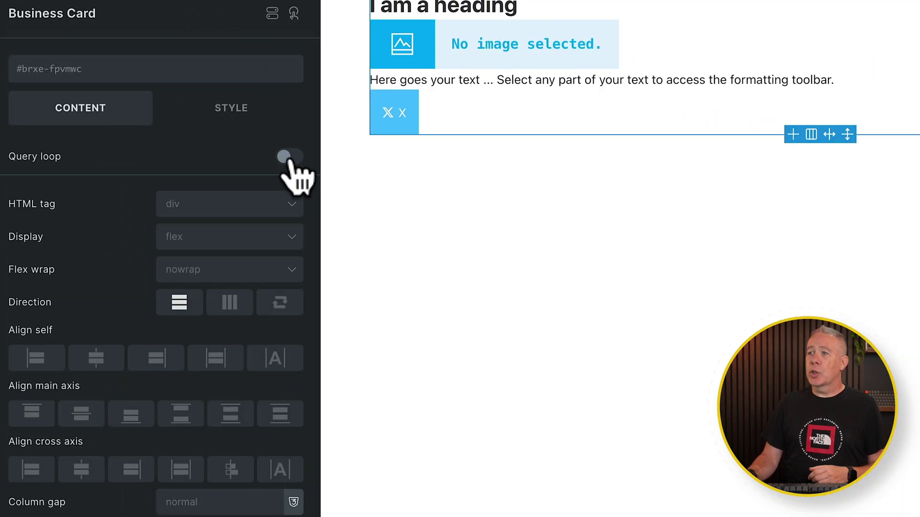
# Enable the query loop on the Business Card block and set its post type to Businesses
pyautogui.click(173, 118)
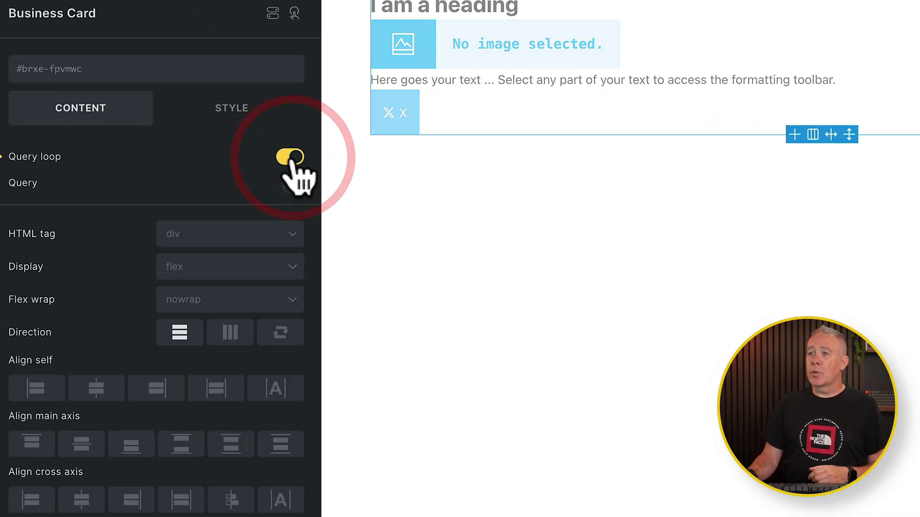
pyautogui.click(293, 183)
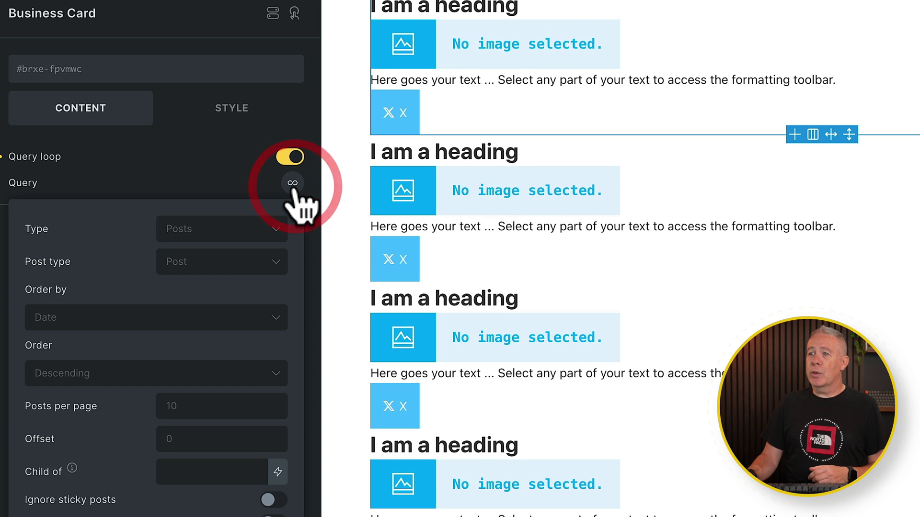
pyautogui.click(199, 262)
pyautogui.click(194, 367)
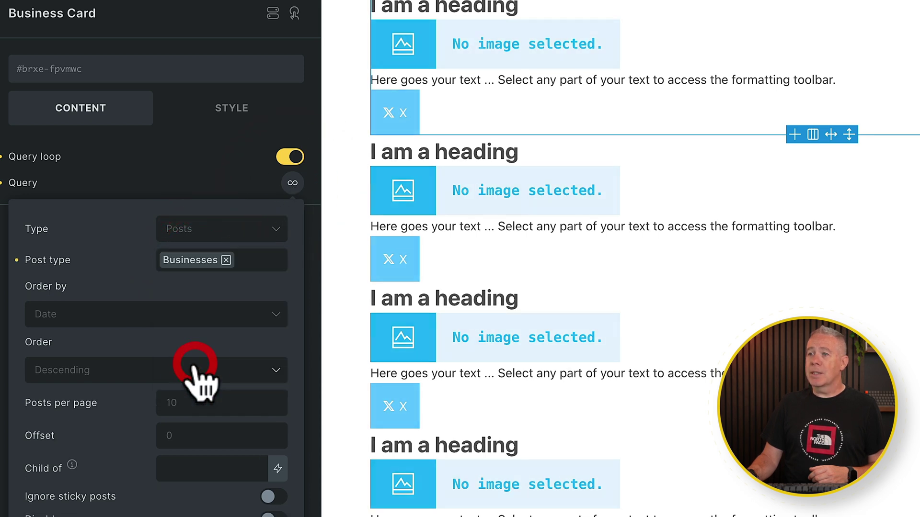
# Order the Business Card query by title in ascending order
pyautogui.click(197, 317)
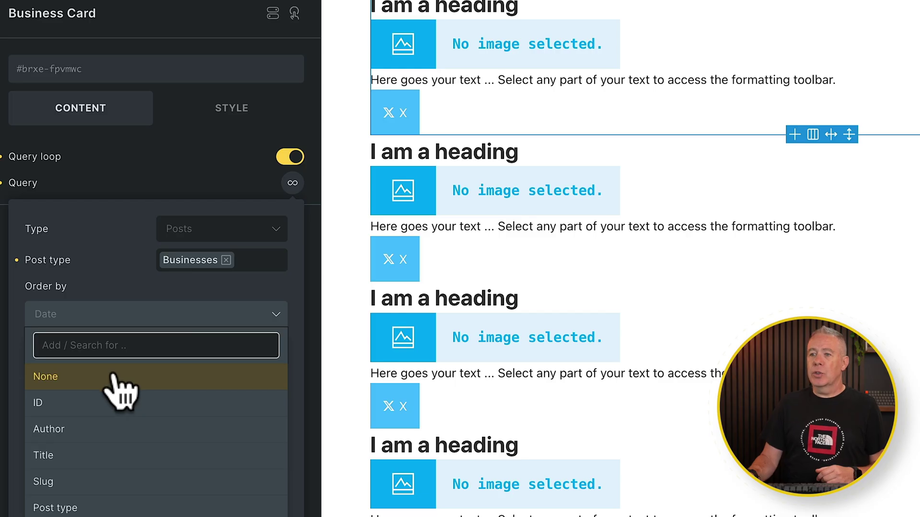
pyautogui.click(103, 454)
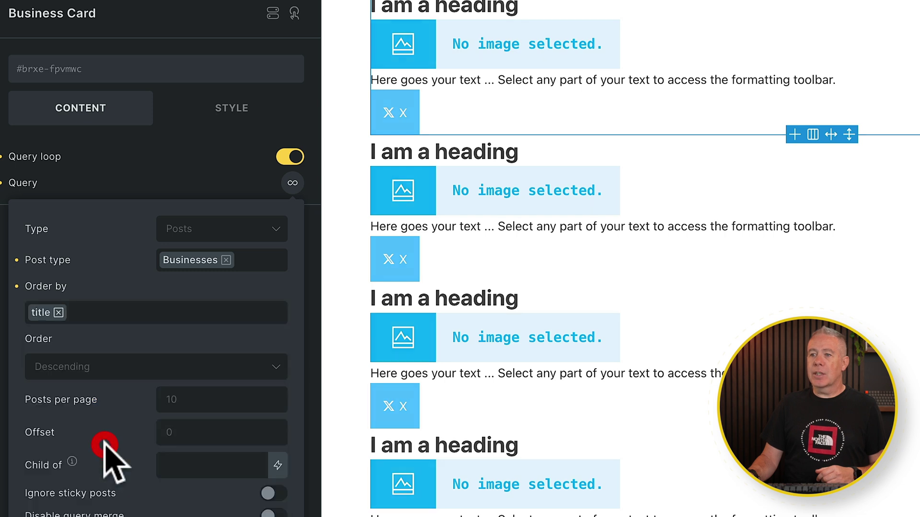
pyautogui.click(144, 368)
pyautogui.click(122, 393)
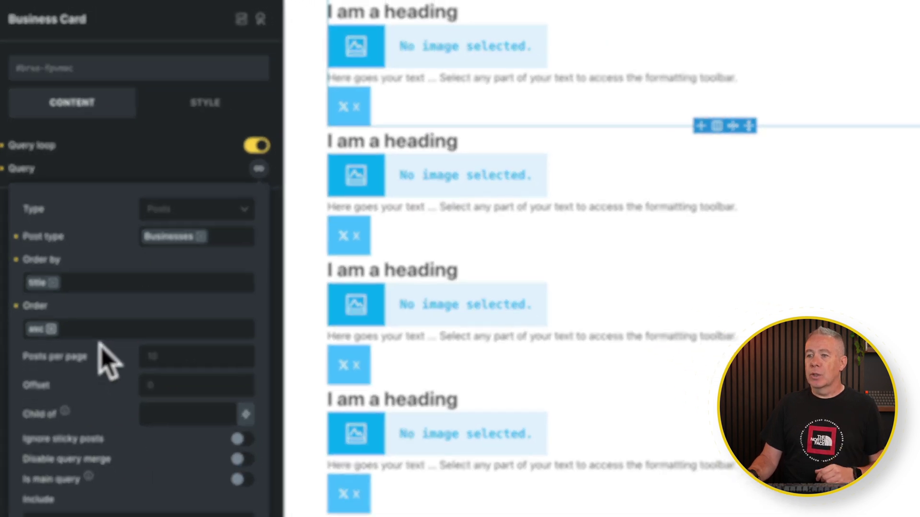
pyautogui.click(259, 169)
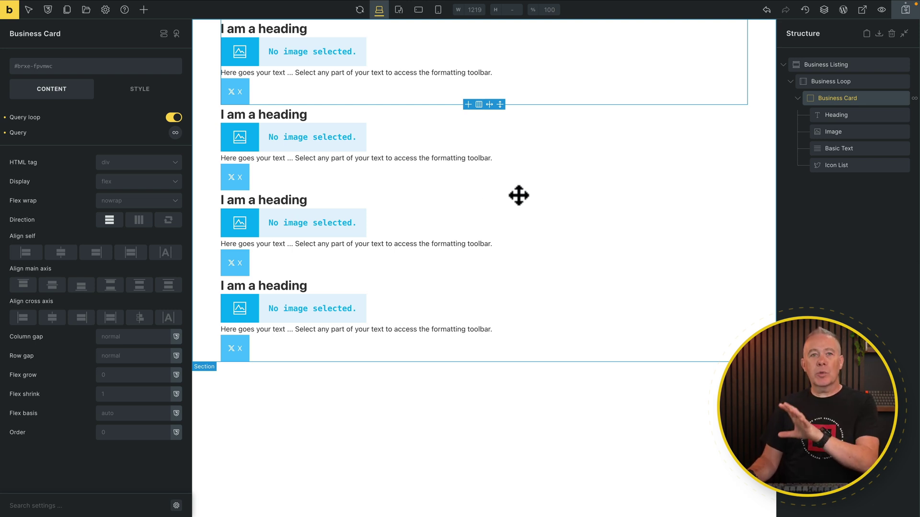
# Replace the card heading's placeholder text with the dynamic {post_title} tag and set its HTML tag to h3
pyautogui.click(857, 113)
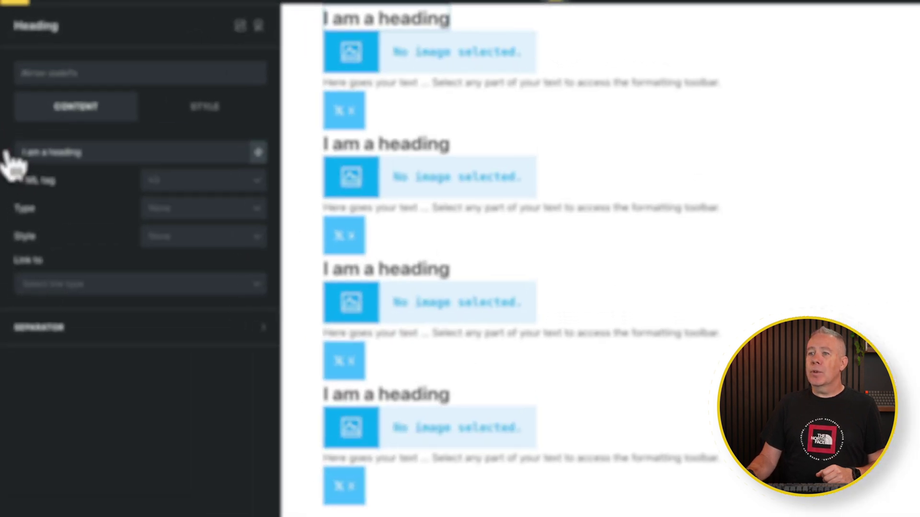
pyautogui.click(5, 120)
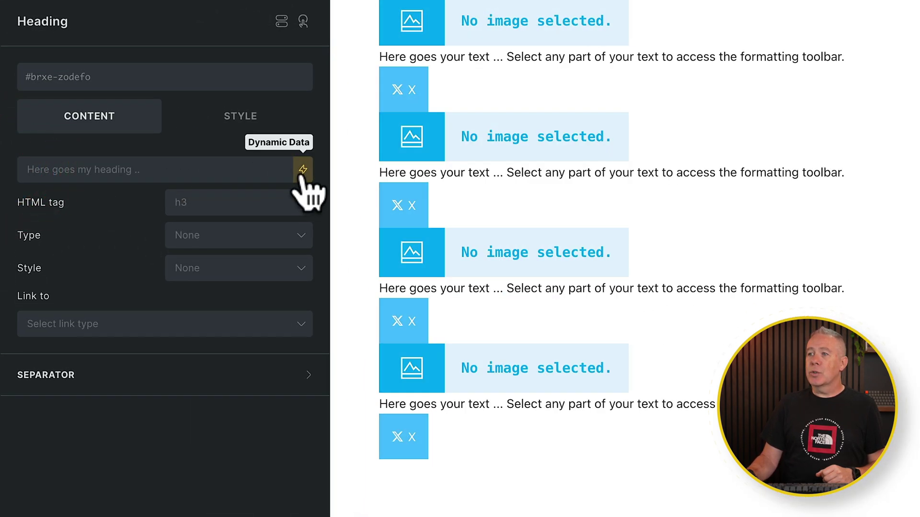
pyautogui.click(303, 170)
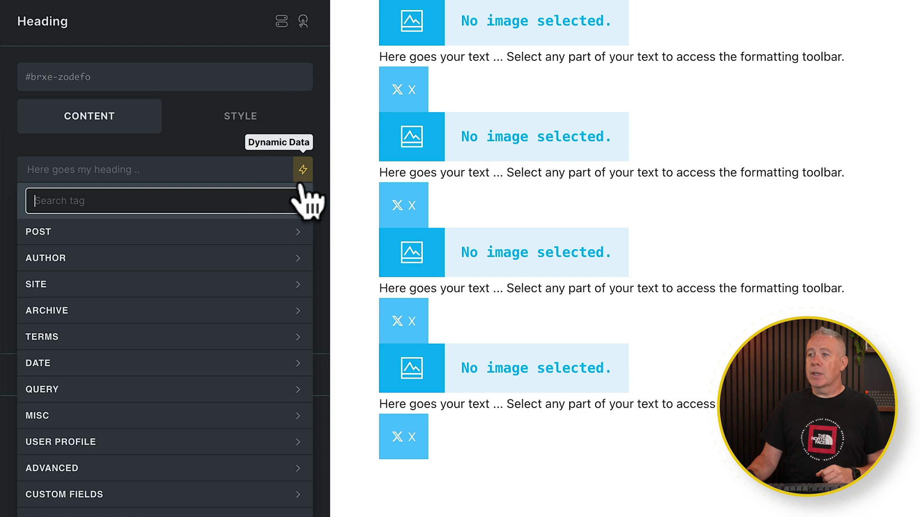
pyautogui.click(298, 228)
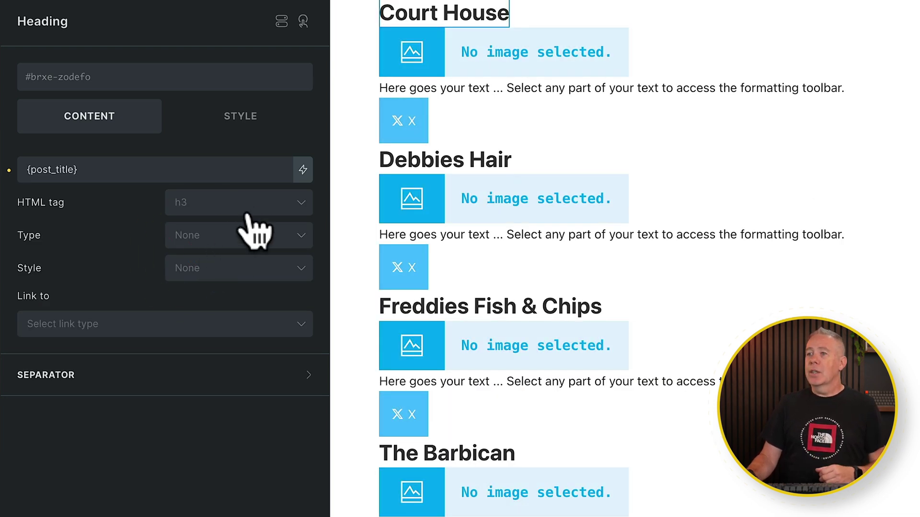
pyautogui.click(258, 201)
pyautogui.click(201, 281)
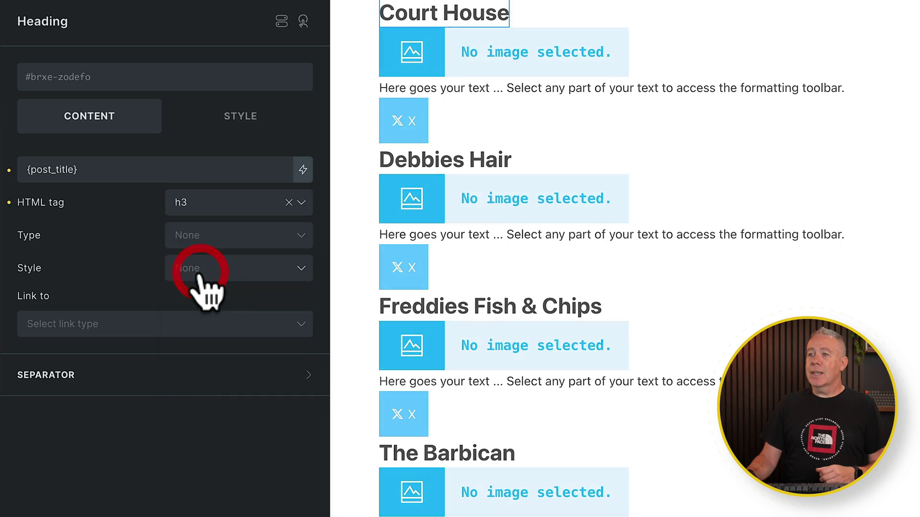
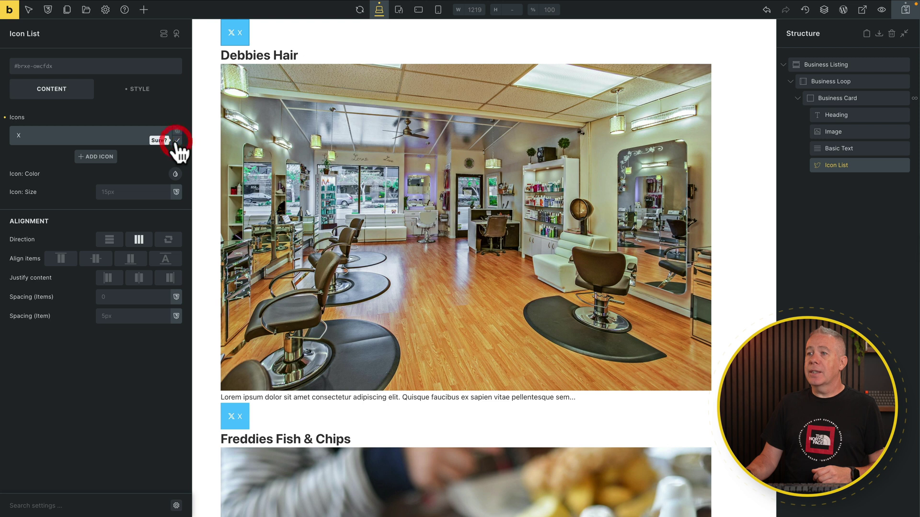
# Clear the preset icon, label and background from the X item in the icon list
pyautogui.click(98, 132)
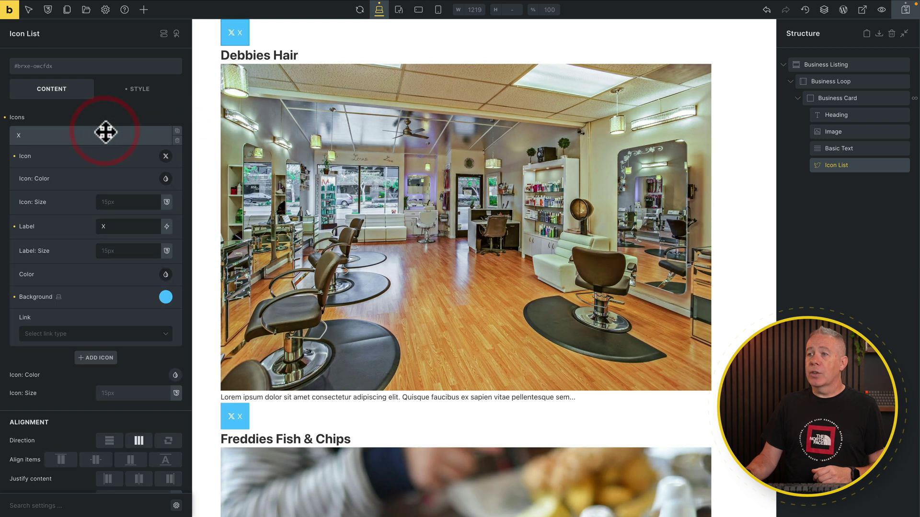
pyautogui.click(14, 156)
pyautogui.click(14, 179)
pyautogui.click(15, 225)
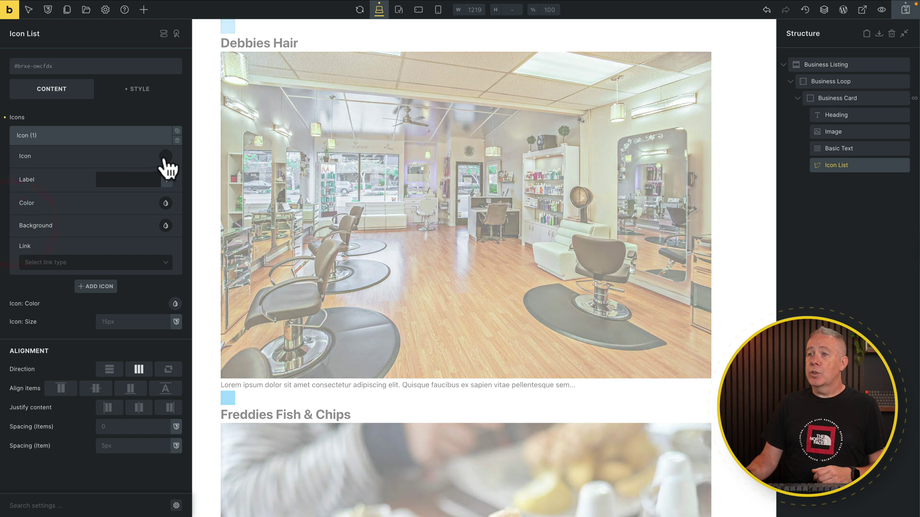
# Search the Ionicons library for "pin" and assign the location pin icon to the icon list item
pyautogui.click(165, 156)
pyautogui.click(120, 183)
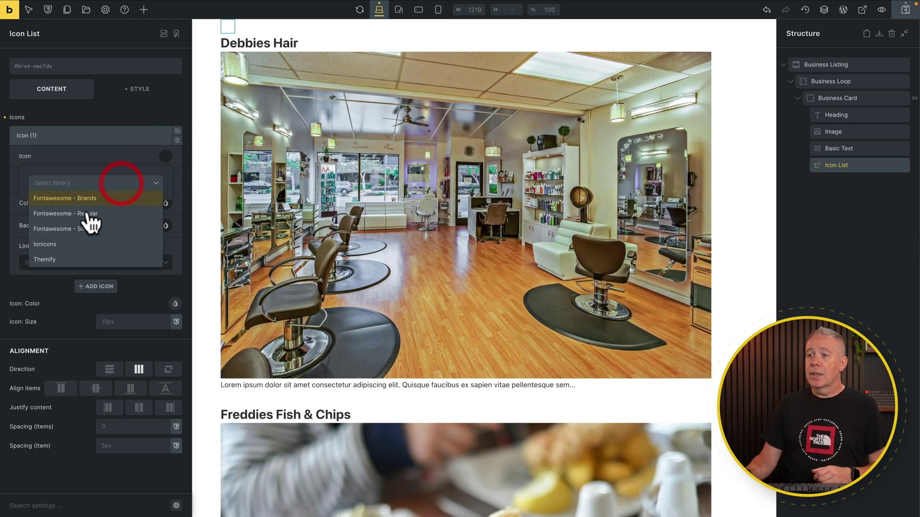
pyautogui.click(63, 244)
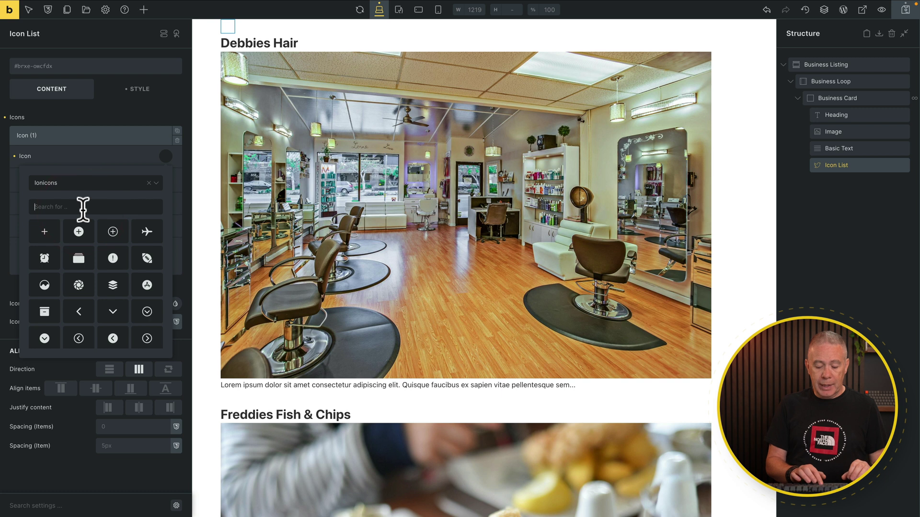
pyautogui.write('pin')
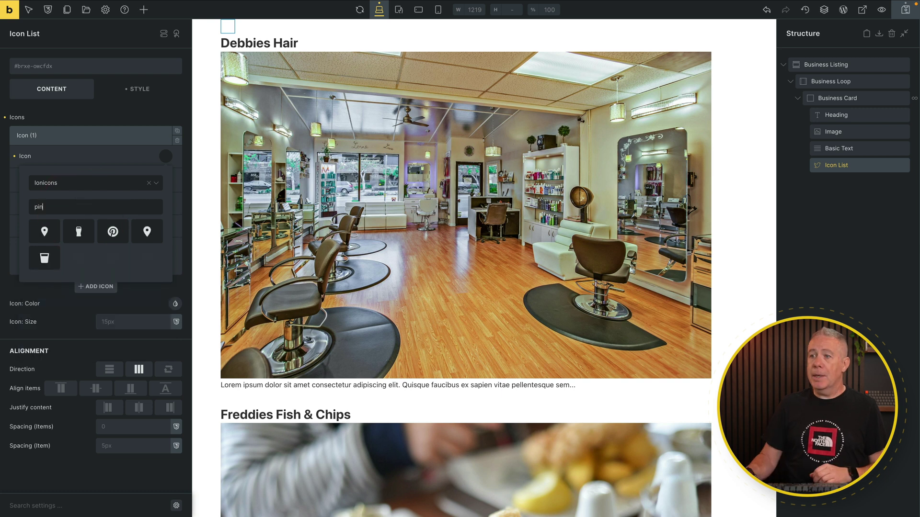
pyautogui.click(149, 240)
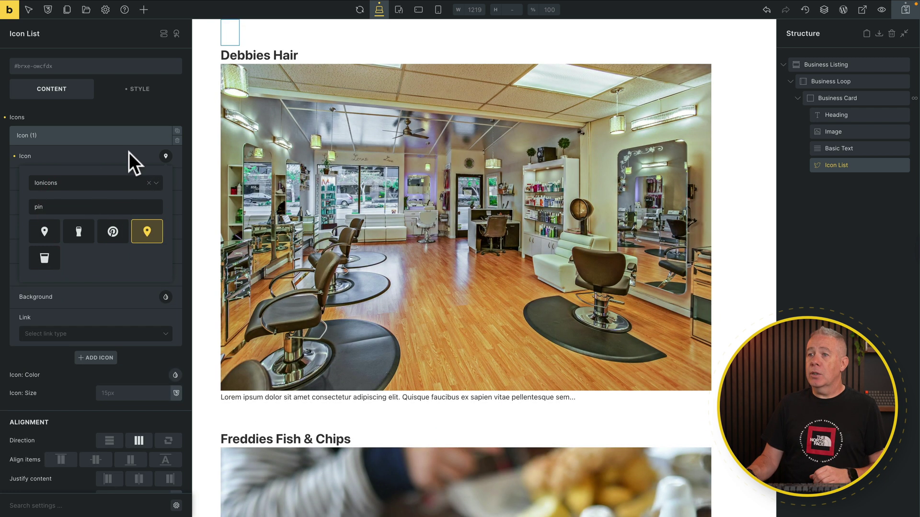
pyautogui.click(128, 153)
# Colour the pin icon red (#f44336) and set its icon size to 1.6rem
pyautogui.click(166, 179)
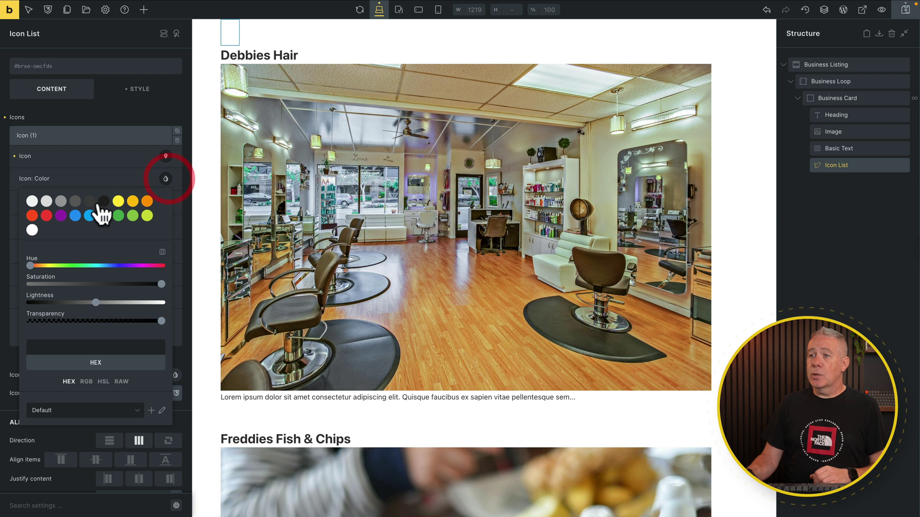
pyautogui.click(47, 215)
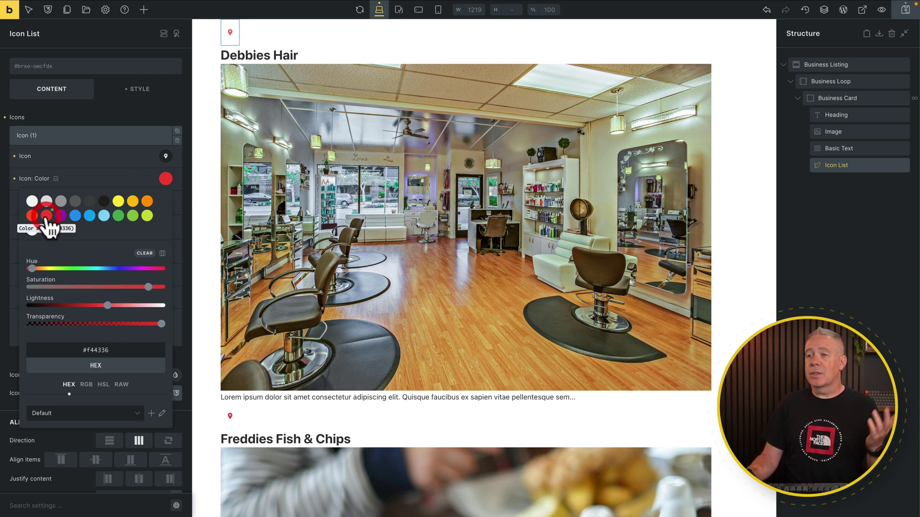
pyautogui.click(96, 180)
pyautogui.click(128, 201)
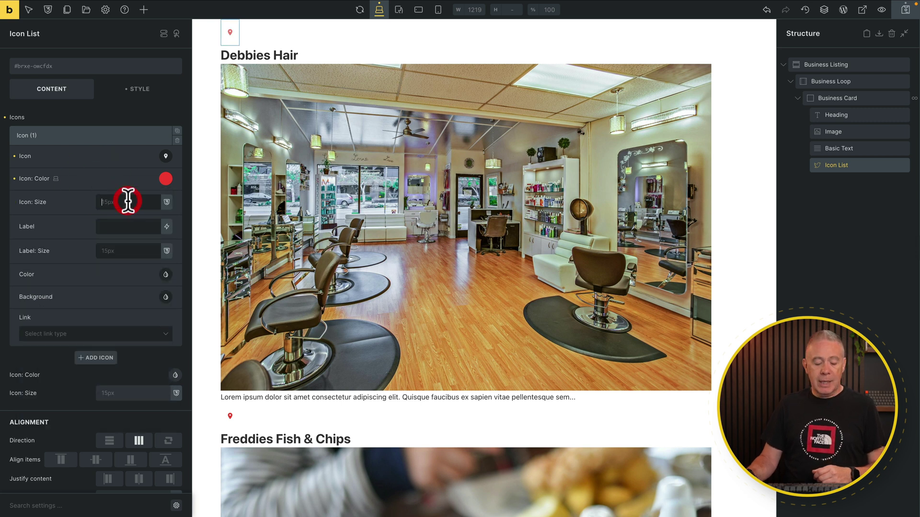
pyautogui.write('1.6rem')
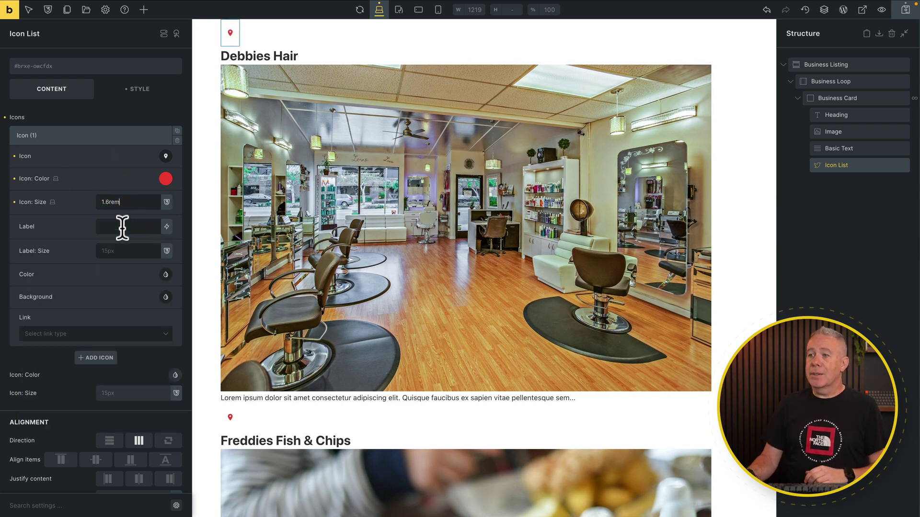
# Set the pin item's label to the Business Address dynamic field from the Meta Box Businesses group
pyautogui.click(166, 227)
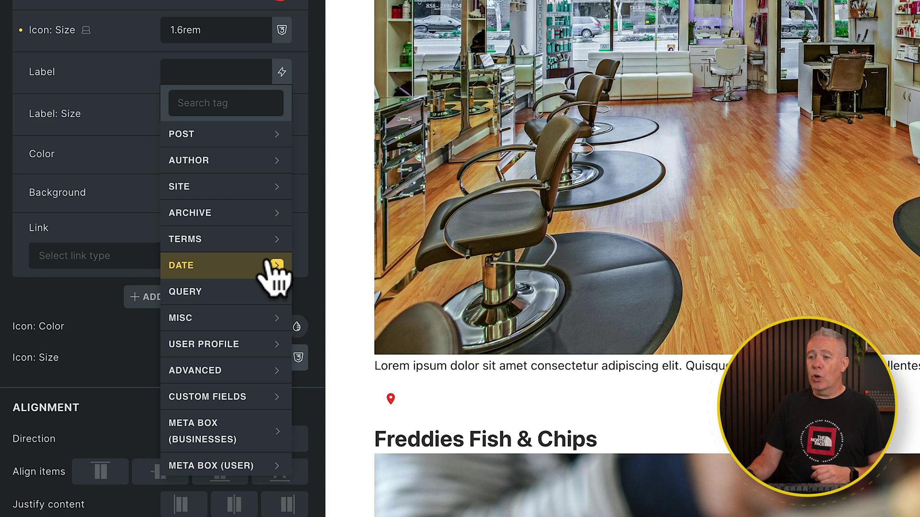
pyautogui.scroll(-3, 272, 268)
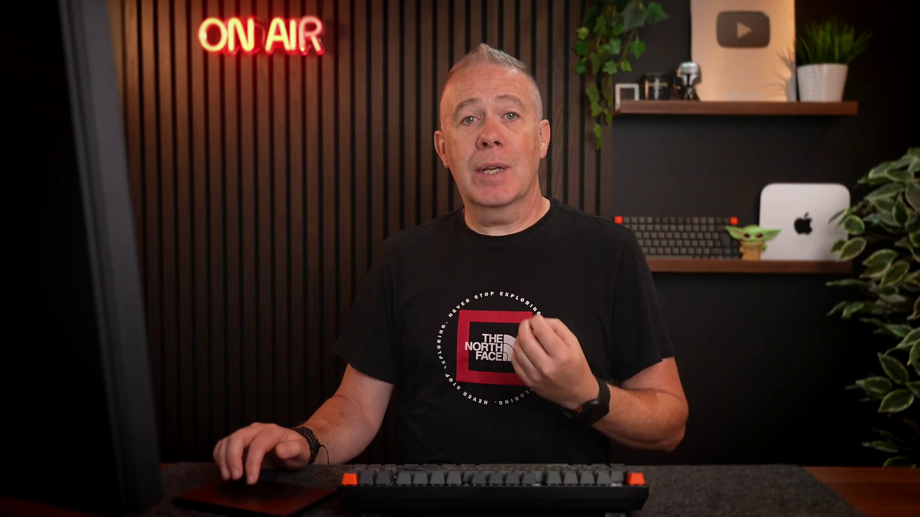
pyautogui.click(261, 367)
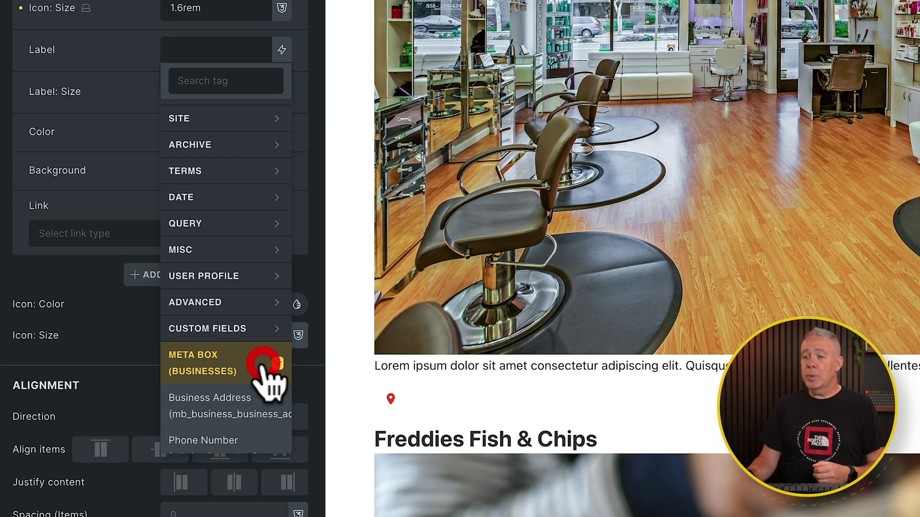
pyautogui.scroll(-1, 263, 371)
pyautogui.scroll(-3, 268, 378)
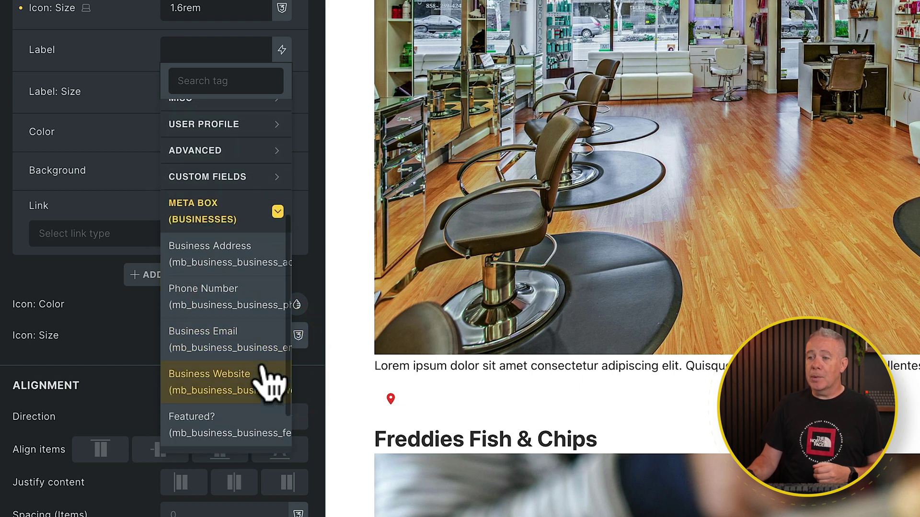
pyautogui.scroll(-1, 268, 381)
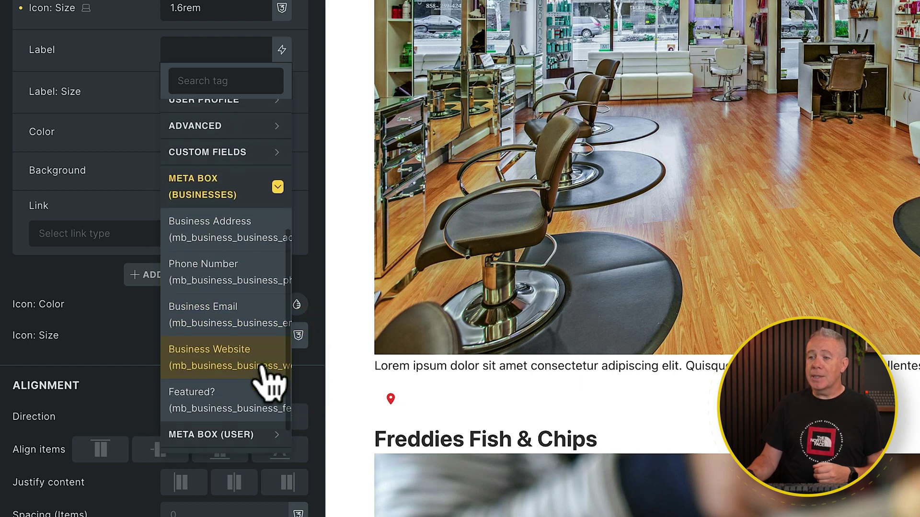
pyautogui.click(215, 235)
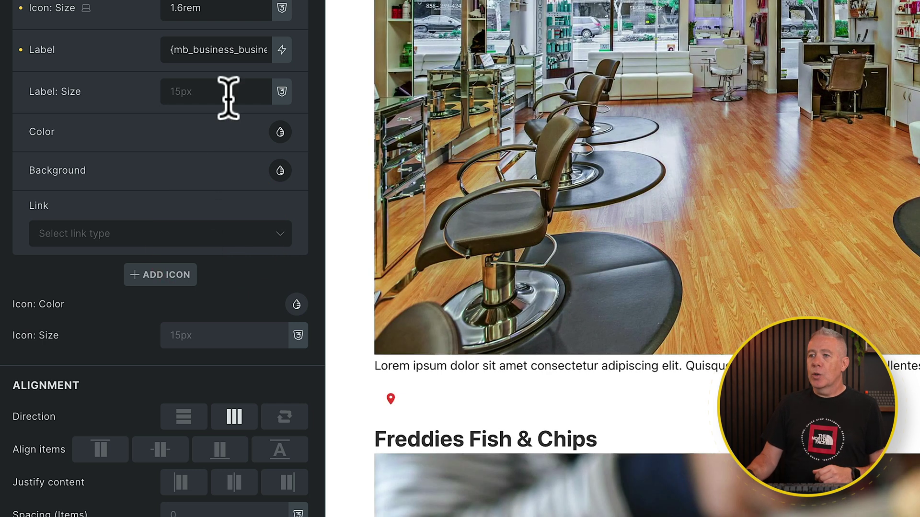
# Set the address label's size to 1.2rem and its colour to #212121, and collapse the item's settings
pyautogui.click(212, 91)
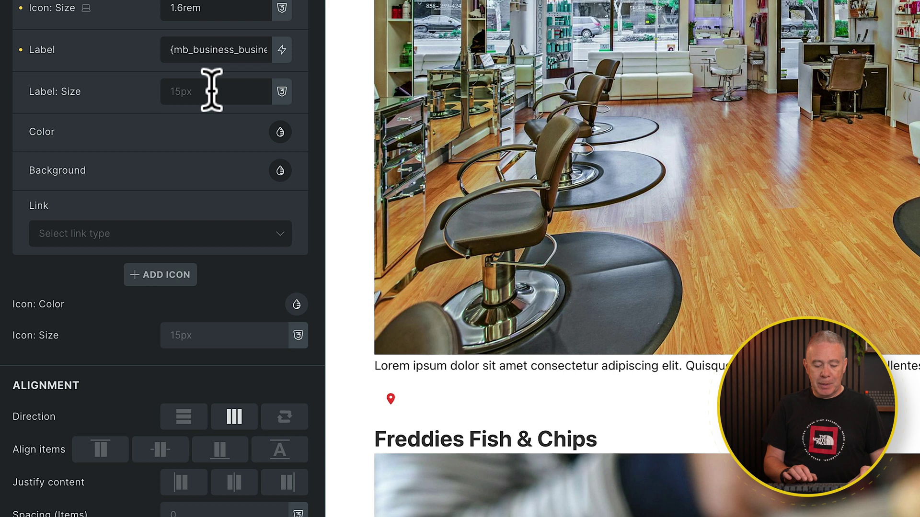
pyautogui.write('1.2rem')
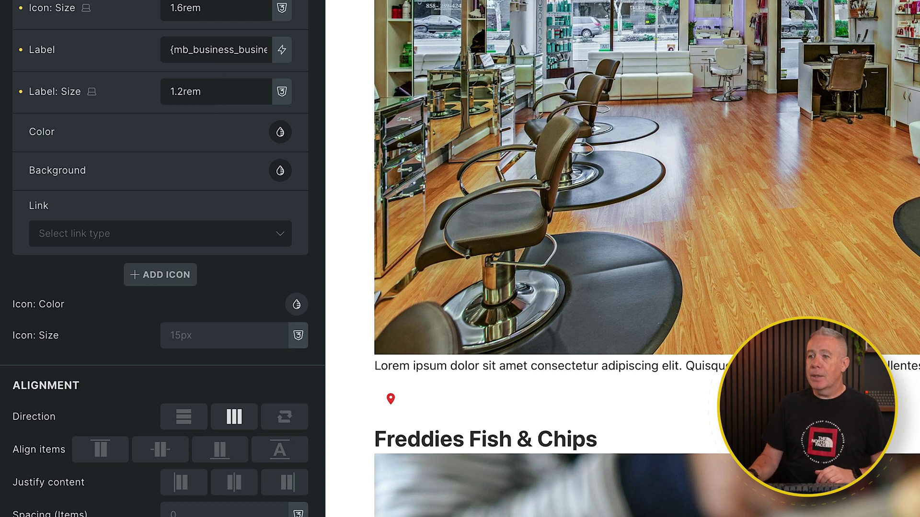
pyautogui.click(280, 132)
pyautogui.click(171, 169)
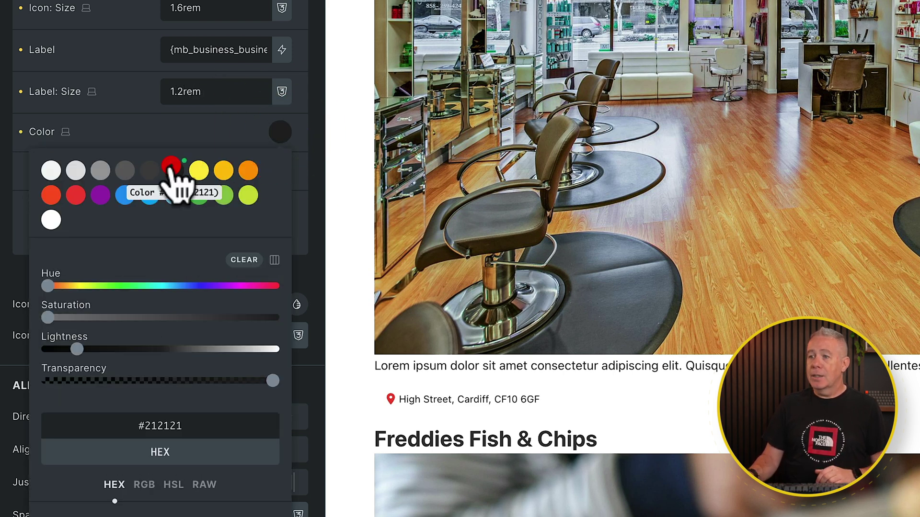
pyautogui.click(207, 127)
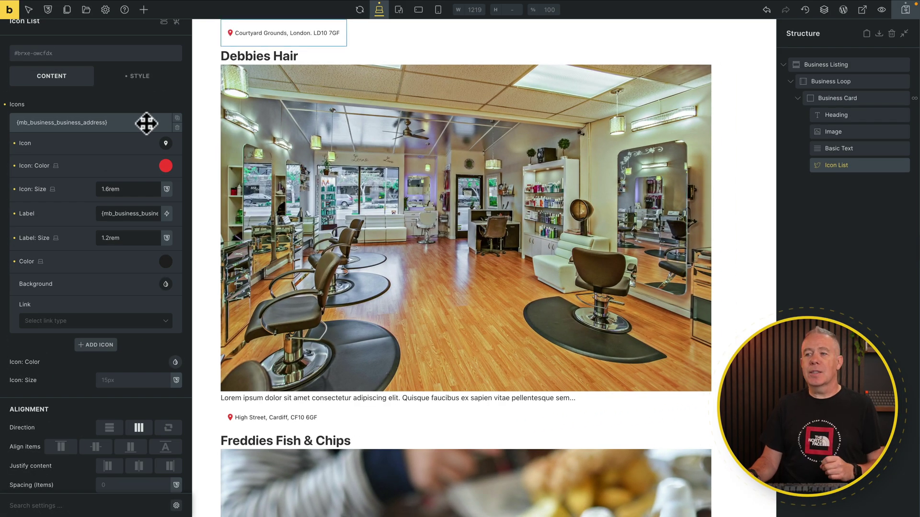
pyautogui.click(147, 123)
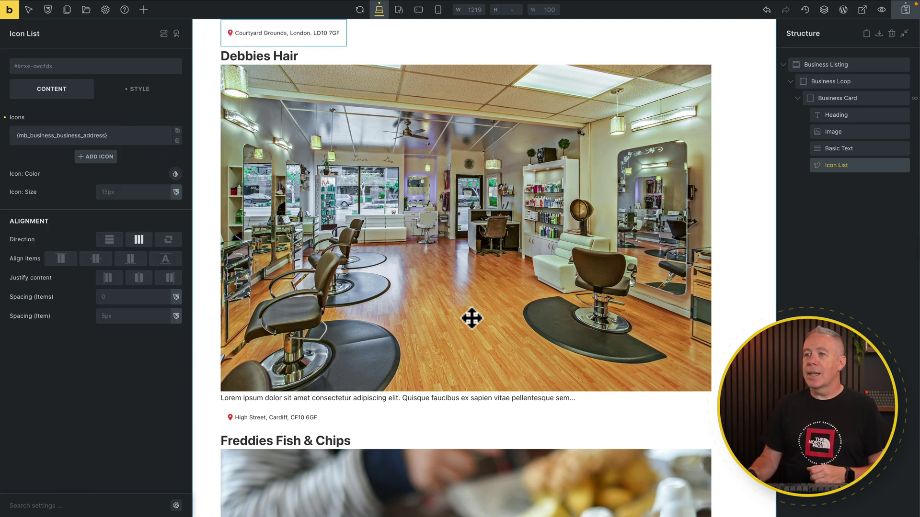
pyautogui.scroll(6, 472, 319)
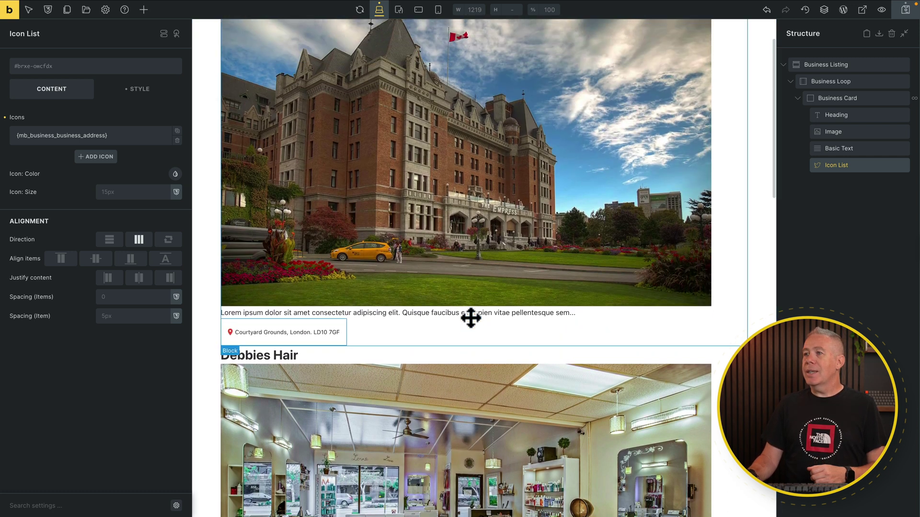
# Set the Business Loop block's display to grid with a 2.5rem gap and grid template columns of 1fr 1fr
pyautogui.scroll(1, 471, 319)
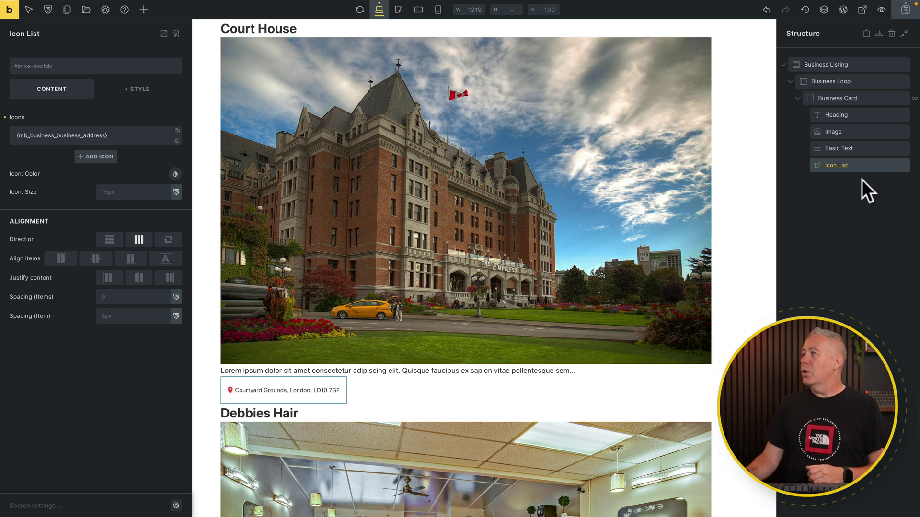
pyautogui.click(867, 85)
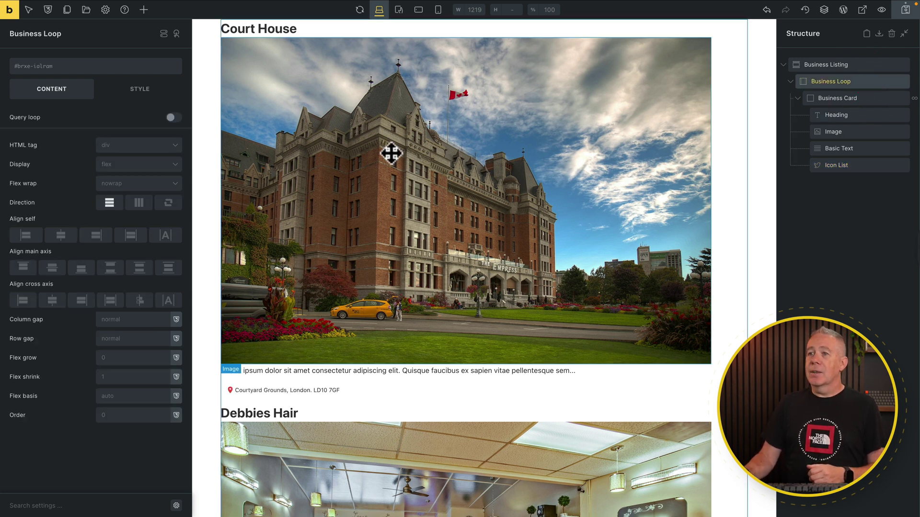
pyautogui.click(154, 163)
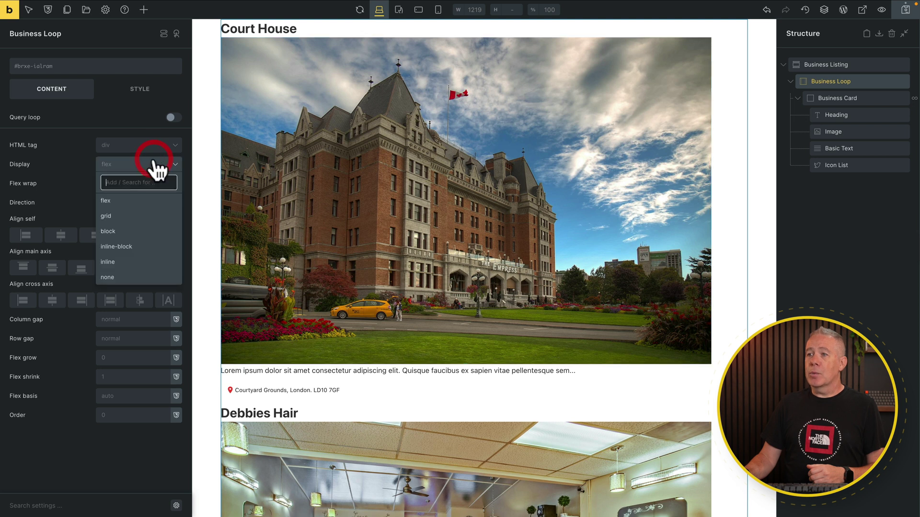
pyautogui.click(125, 217)
pyautogui.click(127, 184)
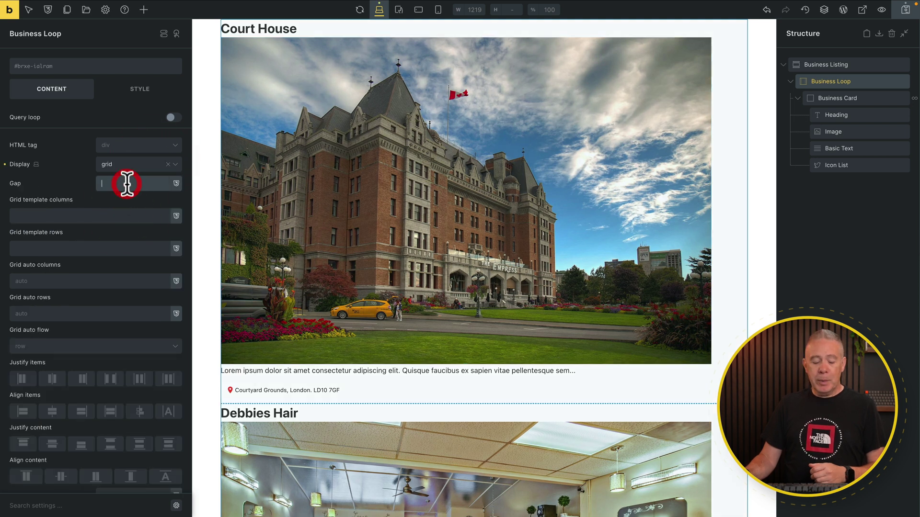
pyautogui.write('2.5rem')
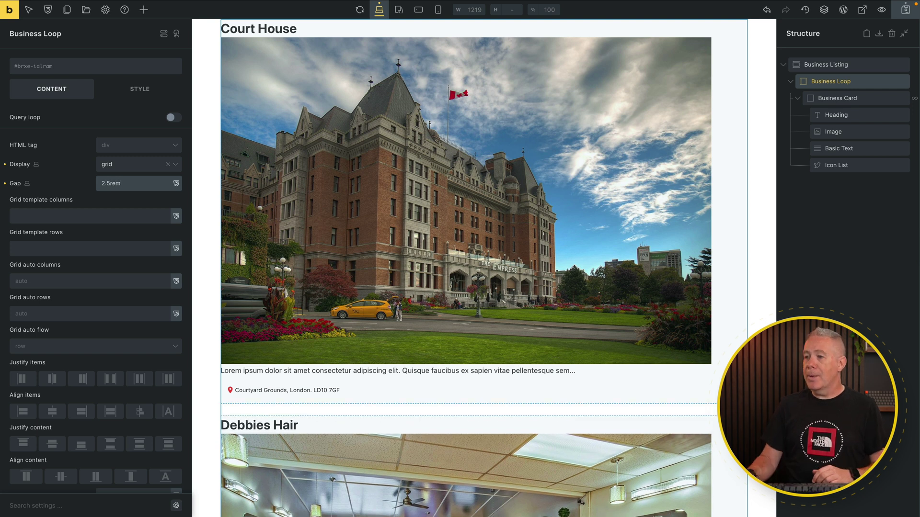
pyautogui.click(88, 215)
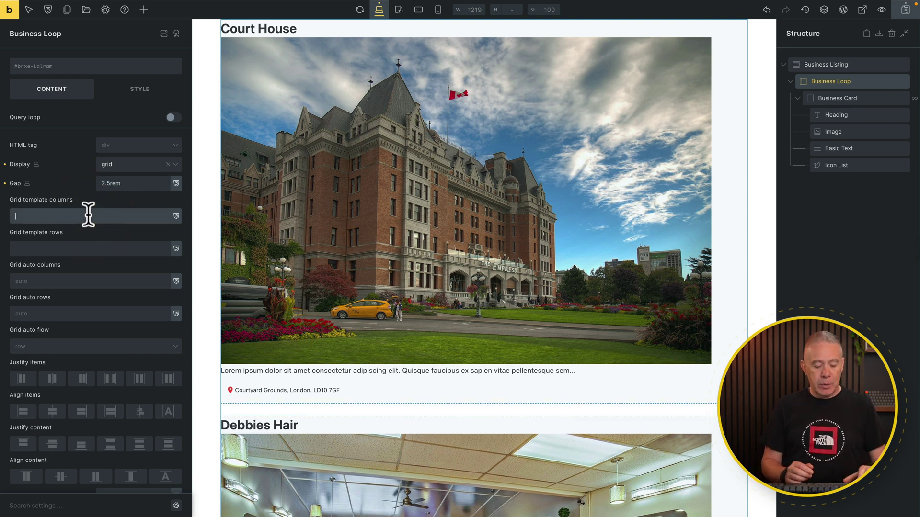
pyautogui.write('1fr 1fr')
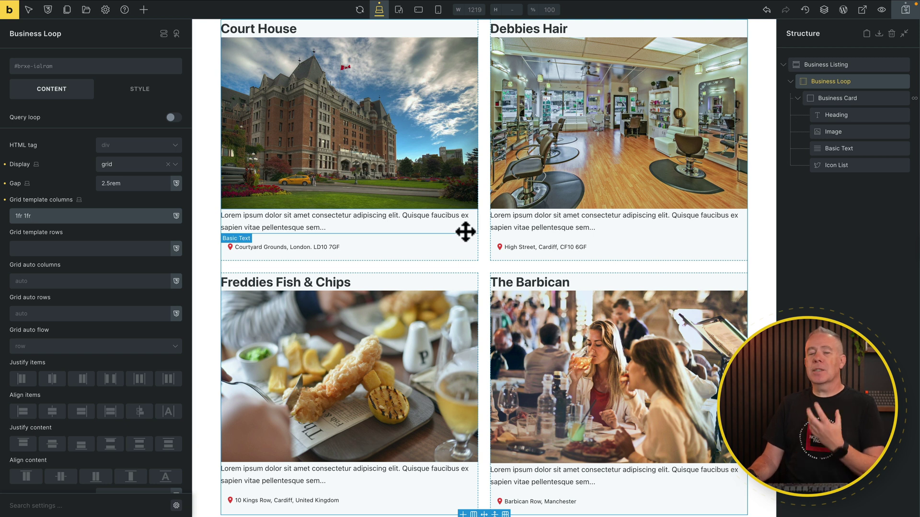
# Set the Business Loop's HTML tag to ul and its left padding to 0
pyautogui.click(857, 83)
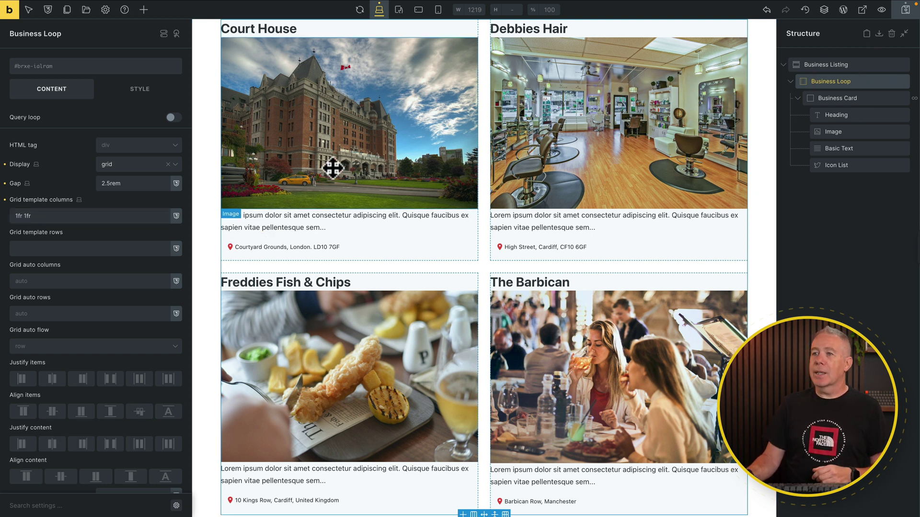
pyautogui.click(118, 145)
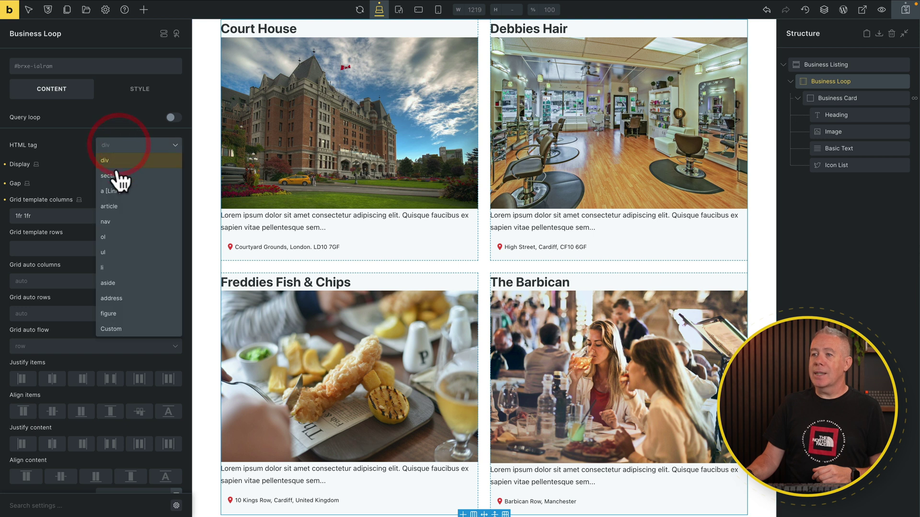
pyautogui.click(117, 253)
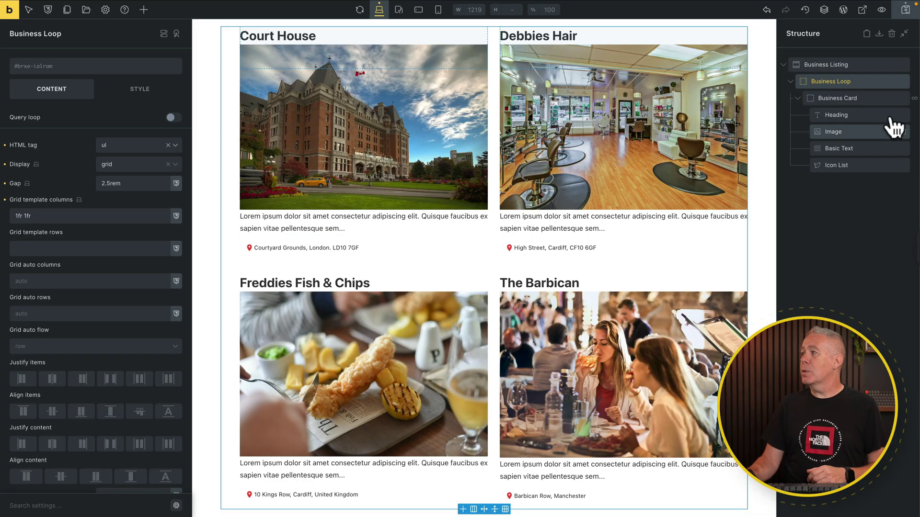
pyautogui.click(140, 92)
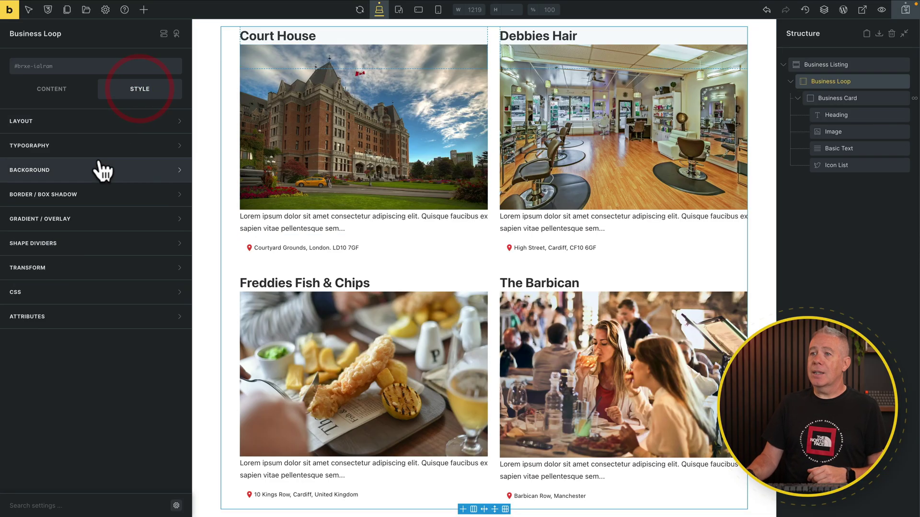
pyautogui.click(93, 124)
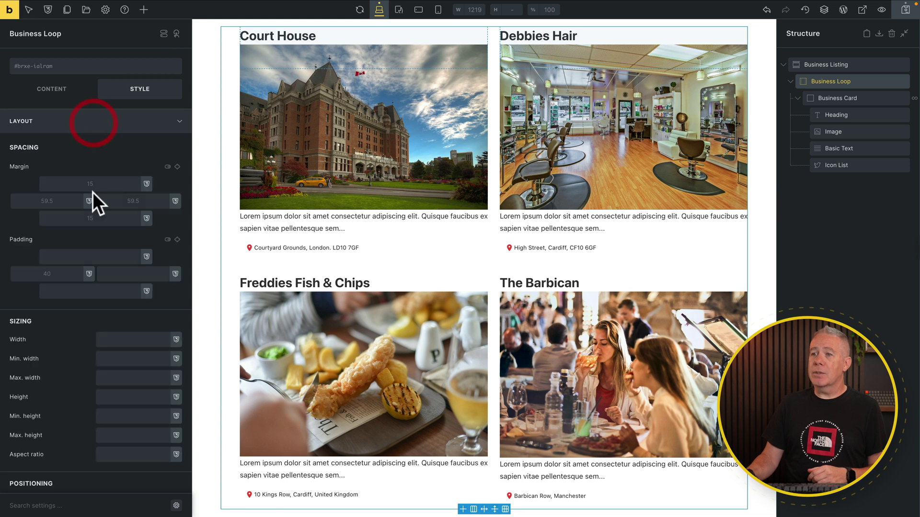
pyautogui.click(60, 275)
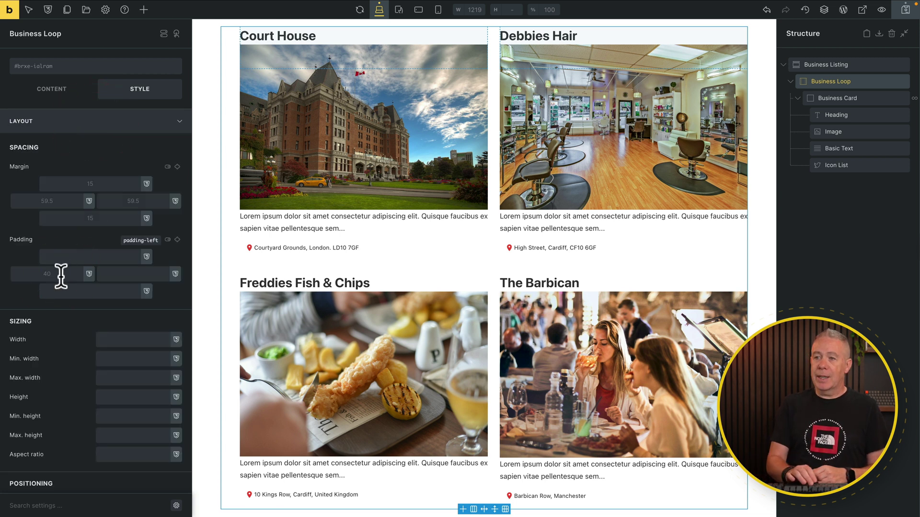
pyautogui.write('0')
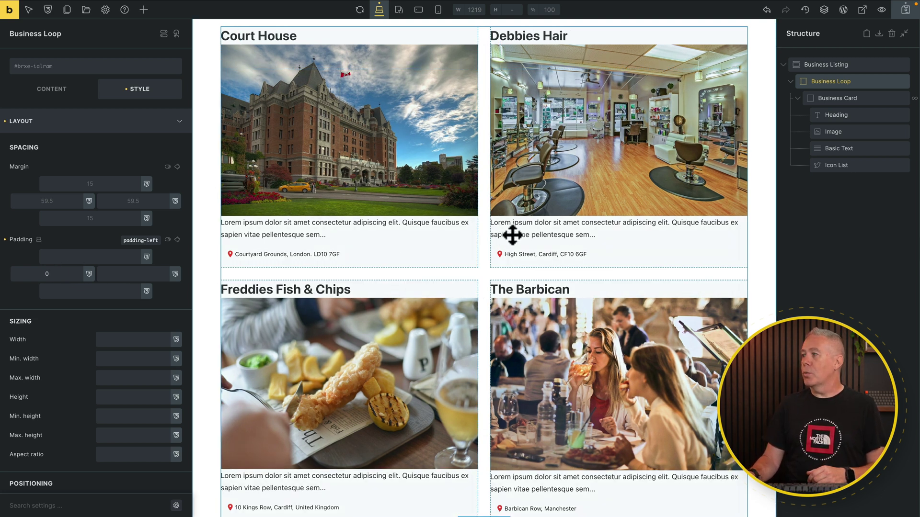
# Set the Business Card block's HTML tag to li
pyautogui.click(866, 100)
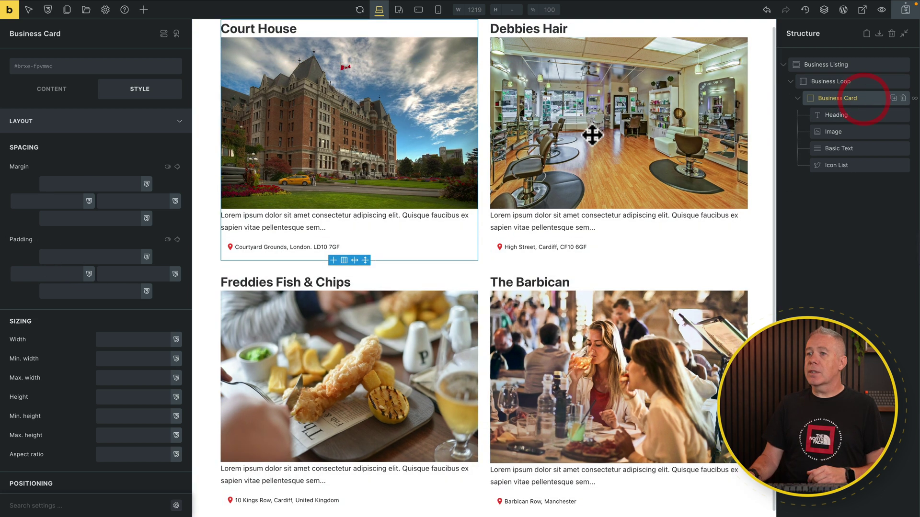
pyautogui.click(48, 90)
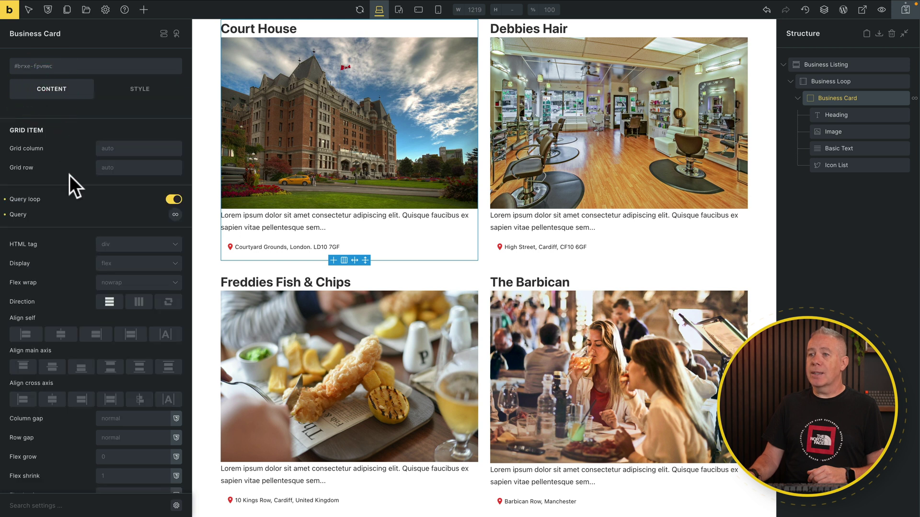
pyautogui.click(143, 240)
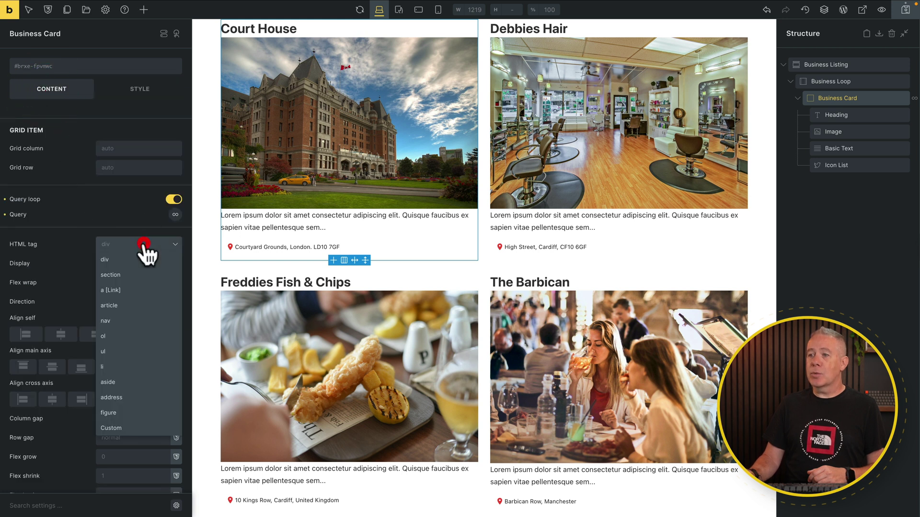
pyautogui.click(118, 368)
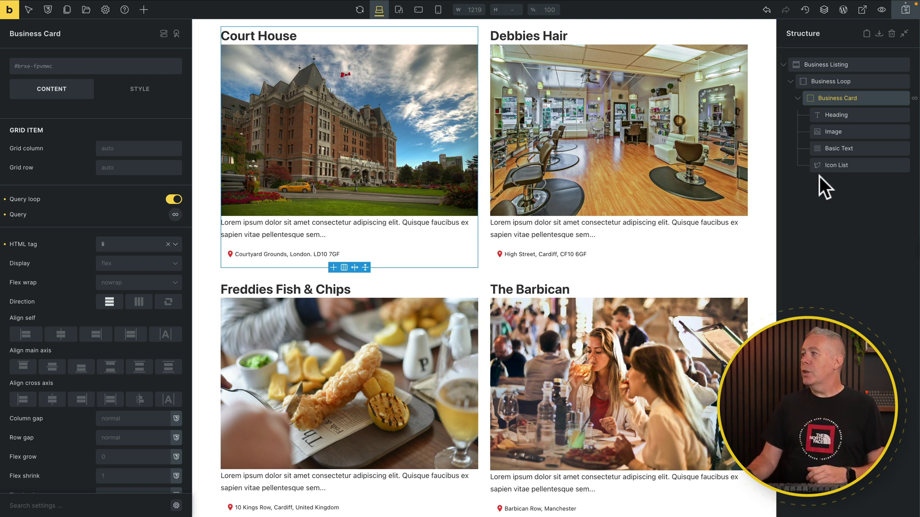
# Link the card's heading to the Post link (post_url) dynamic data, and save the template for a front-end check
pyautogui.click(851, 116)
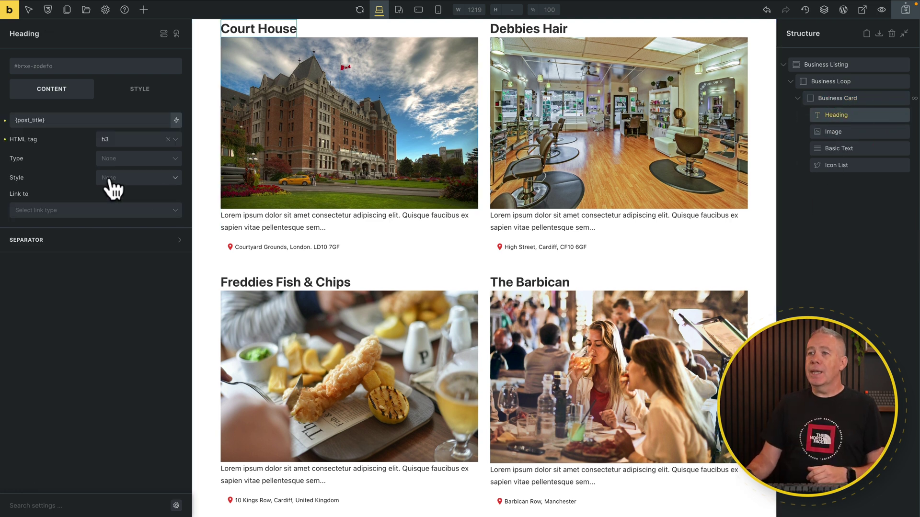
pyautogui.click(105, 210)
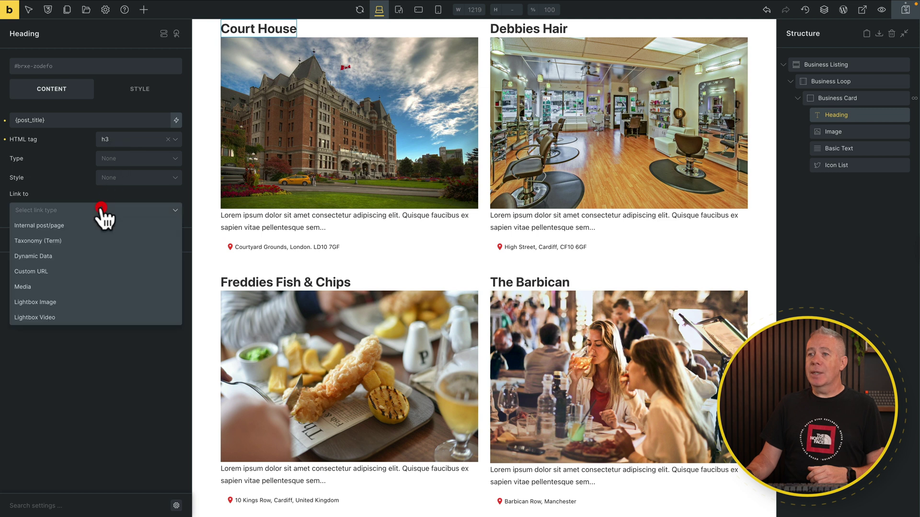
pyautogui.click(69, 256)
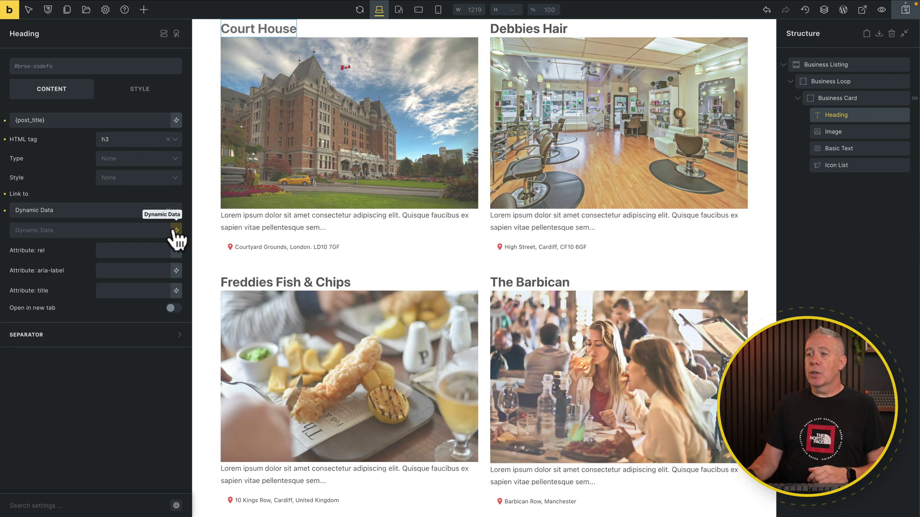
pyautogui.click(176, 230)
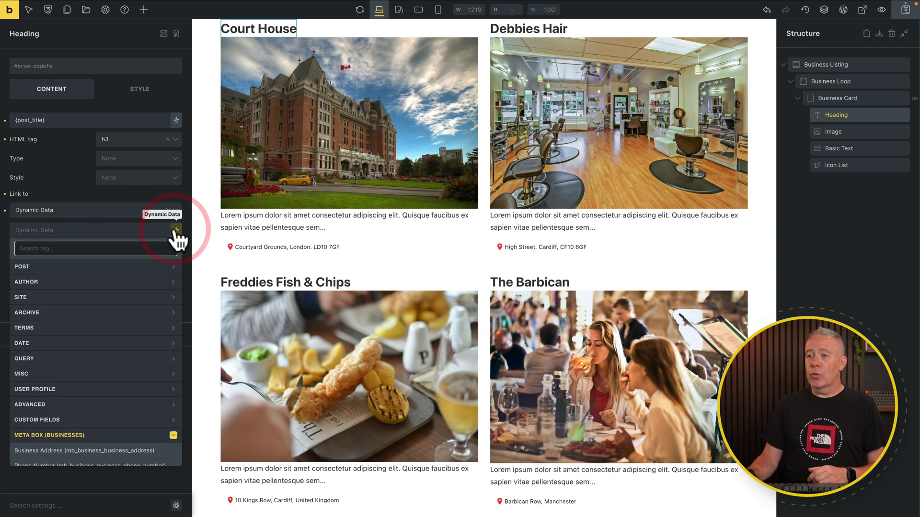
pyautogui.click(171, 268)
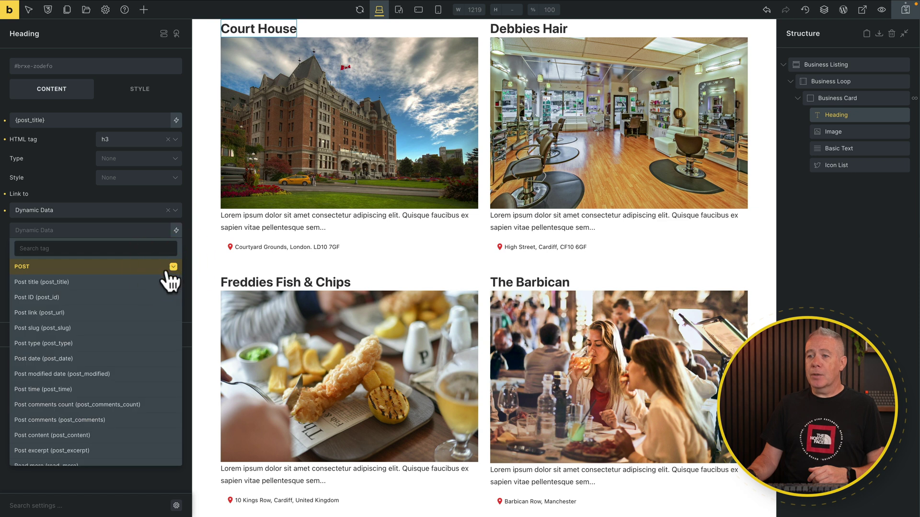
pyautogui.click(106, 313)
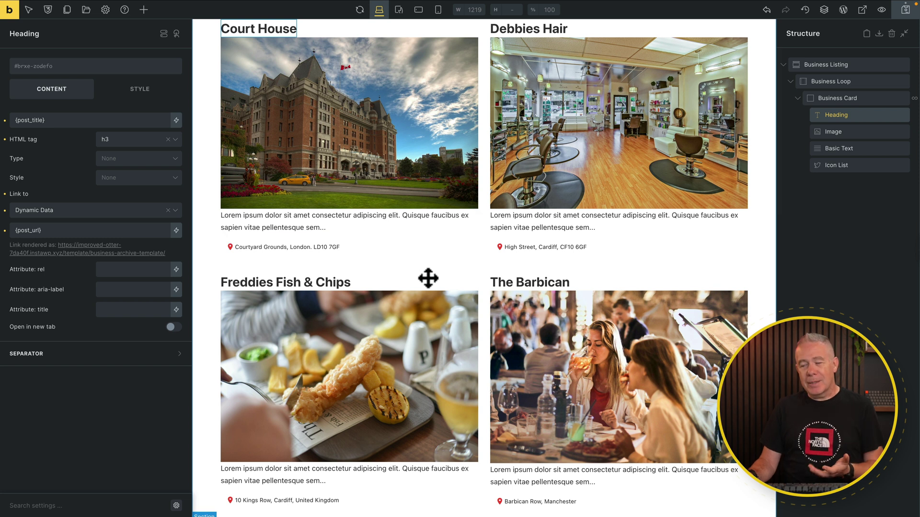
pyautogui.click(904, 15)
pyautogui.click(864, 11)
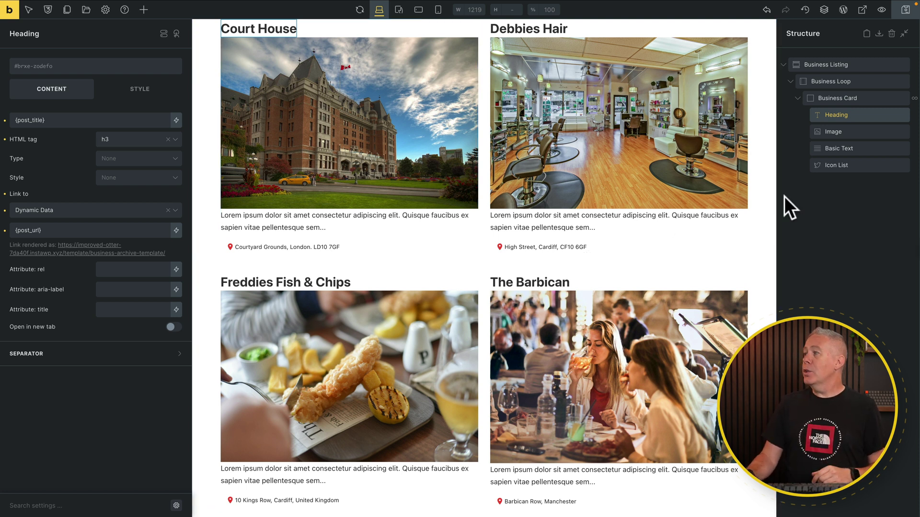
# Paste the prepared card-link CSS, with the h3 a::before and focus-within rules, into the Business Card's custom CSS and review the code
pyautogui.click(856, 98)
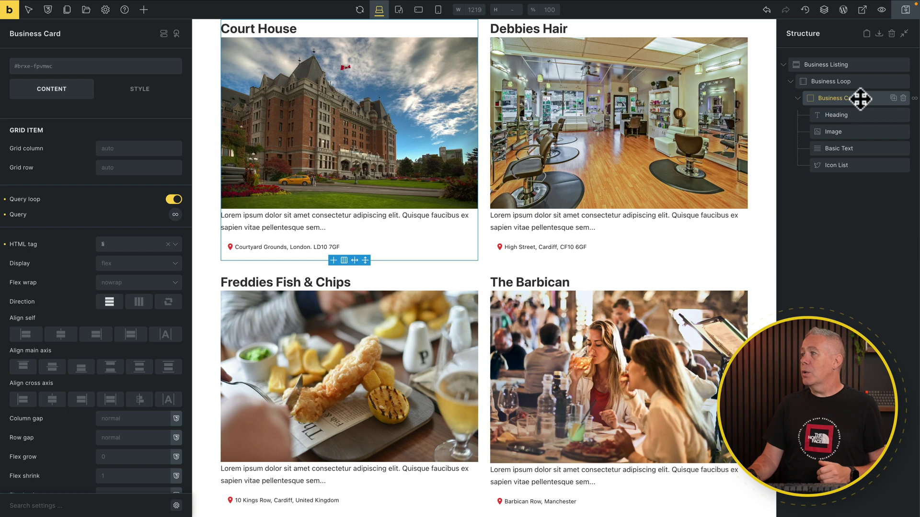
pyautogui.click(858, 97)
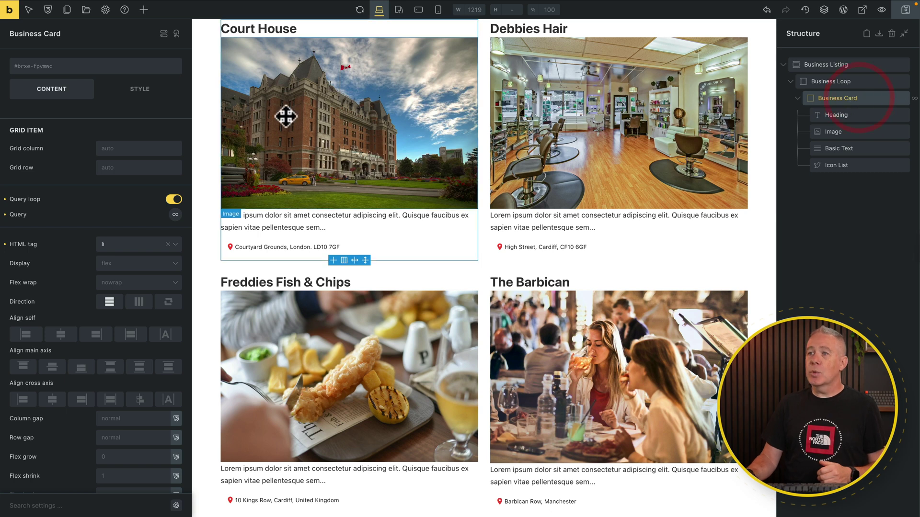
pyautogui.click(137, 91)
pyautogui.click(95, 126)
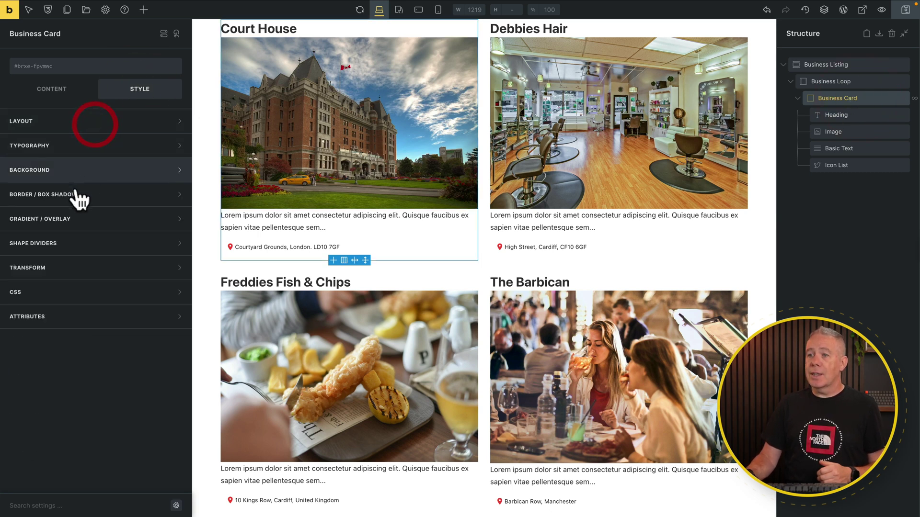
pyautogui.click(41, 293)
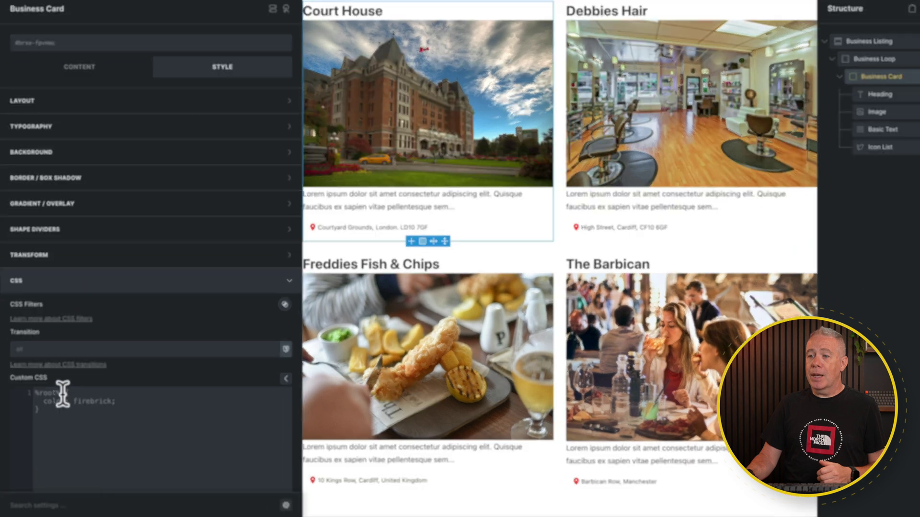
pyautogui.click(48, 399)
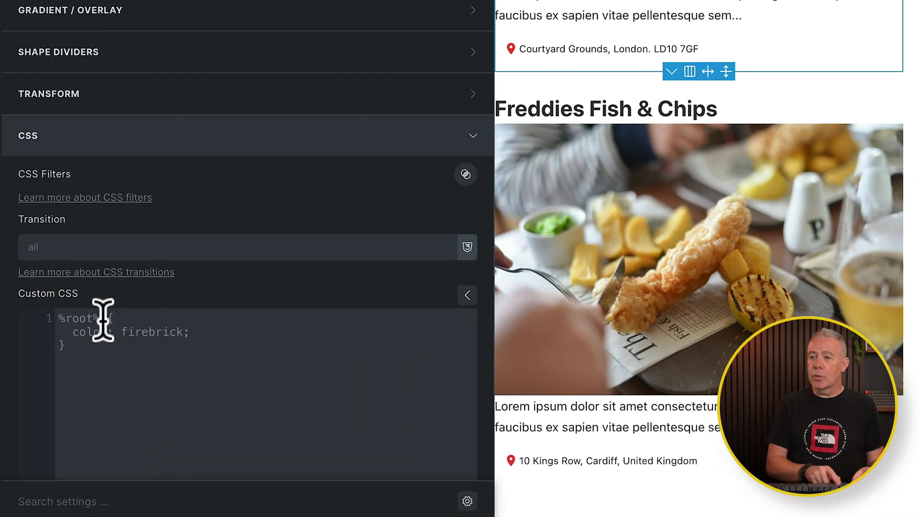
pyautogui.hotkey('ctrl', 'v')
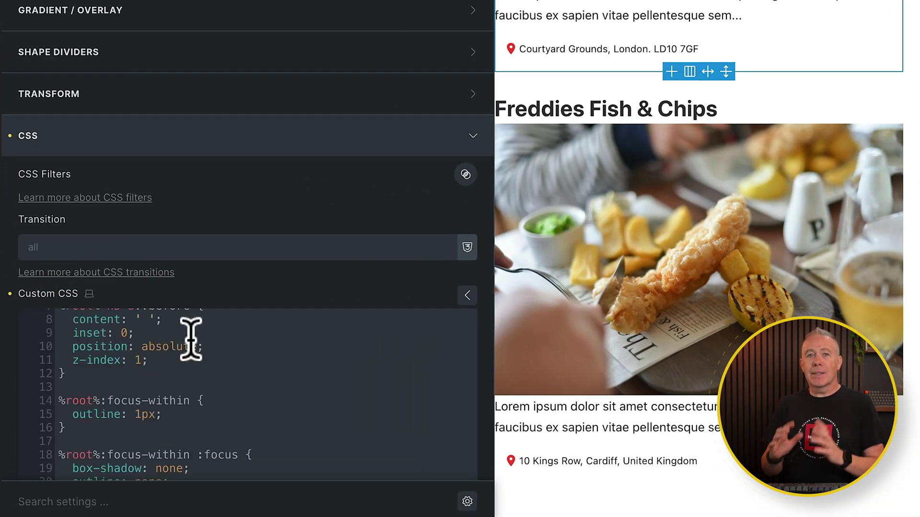
pyautogui.scroll(5, 250, 391)
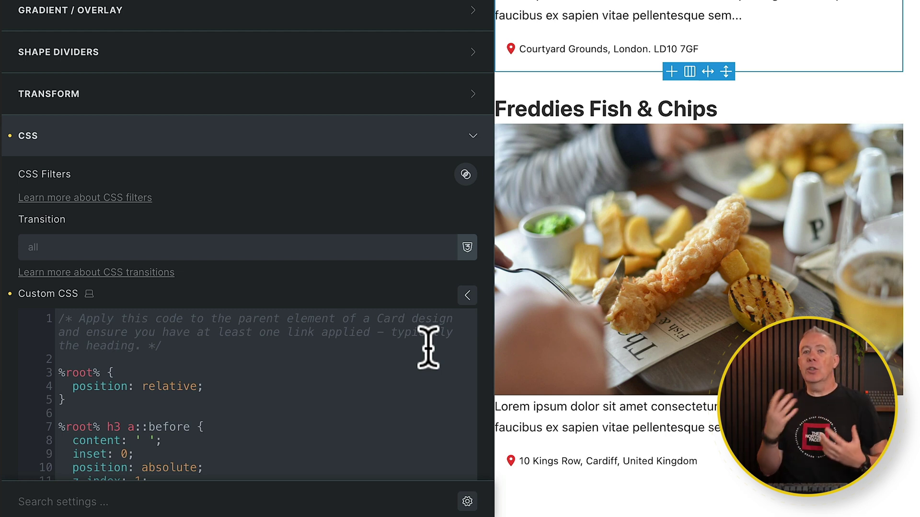
pyautogui.scroll(-3, 428, 347)
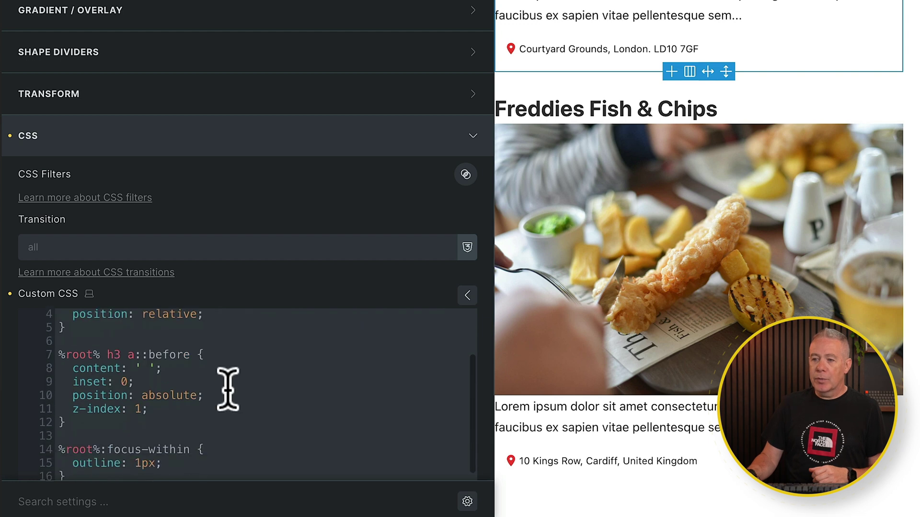
pyautogui.click(120, 354)
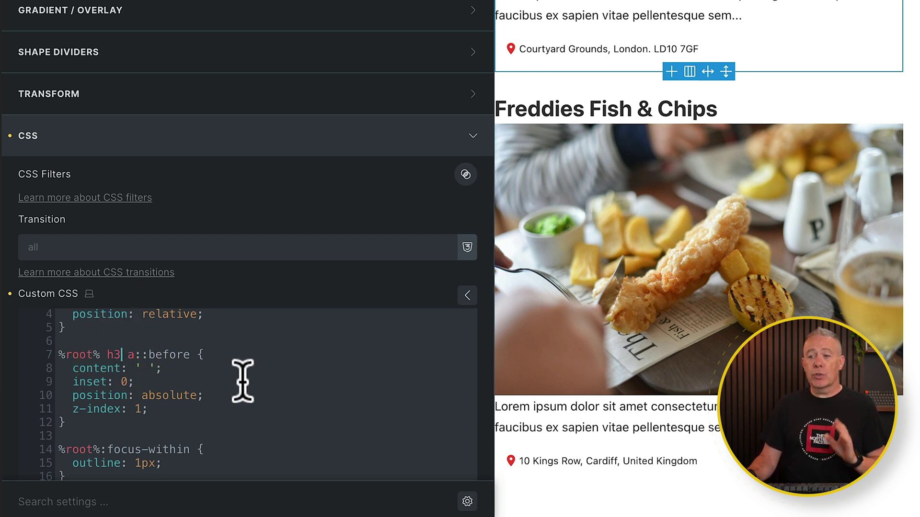
pyautogui.scroll(-5, 242, 381)
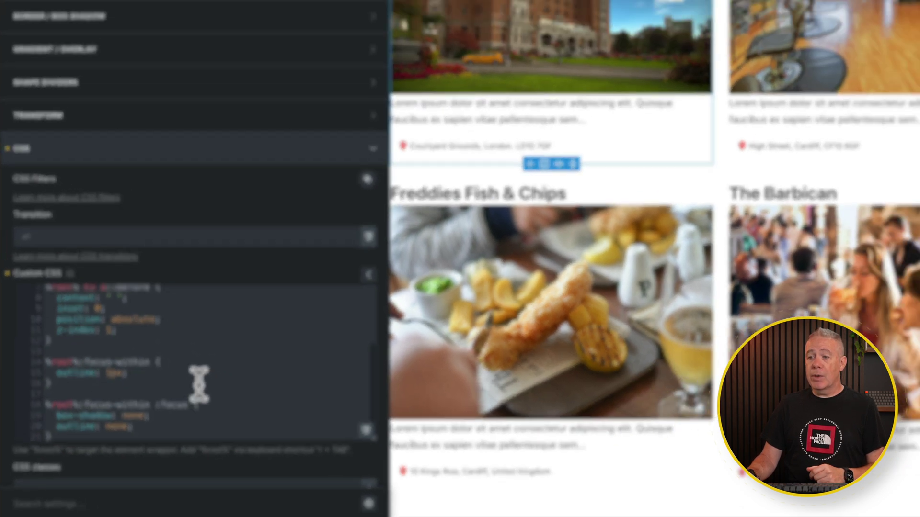
# Save the template with the card-link CSS and open the archive on the front end to check the clickable cards
pyautogui.scroll(2, 243, 359)
pyautogui.scroll(-1, 244, 357)
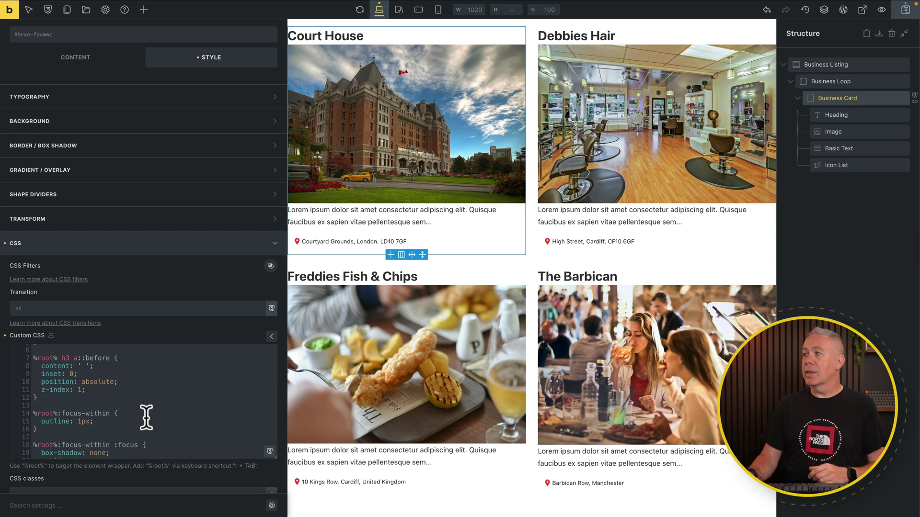
pyautogui.click(905, 11)
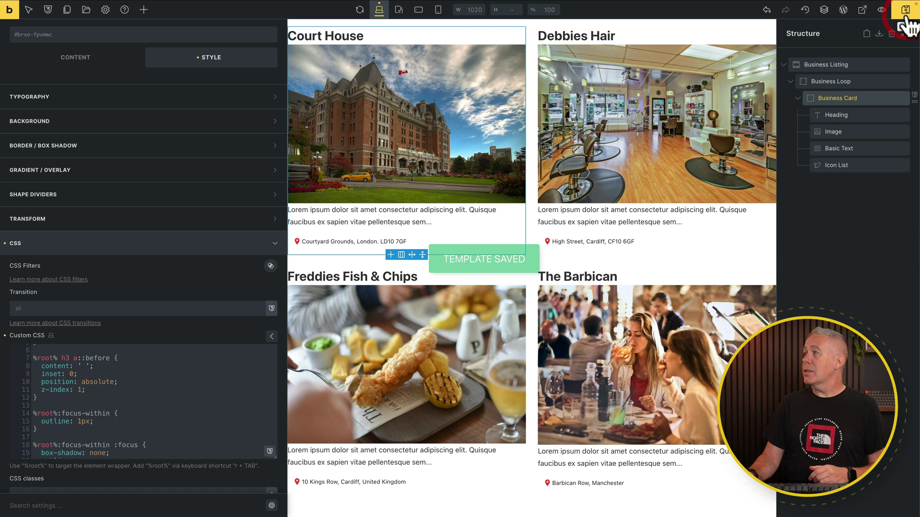
pyautogui.click(862, 10)
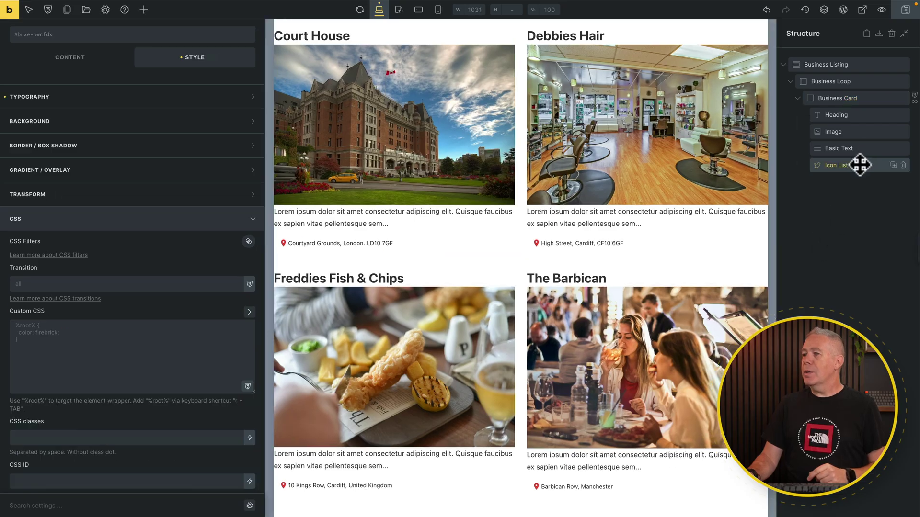
# Add a second item to the card's Icon List and clear its default icon, label and background
pyautogui.click(862, 165)
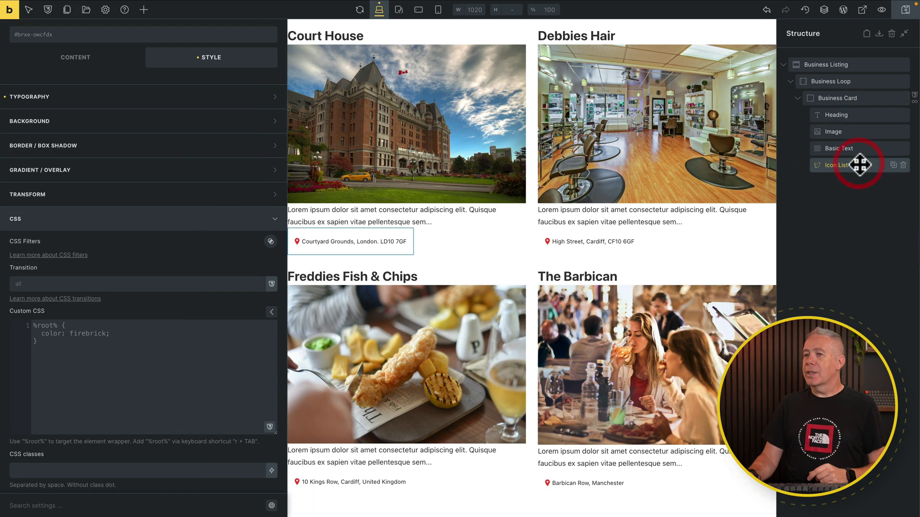
pyautogui.click(66, 56)
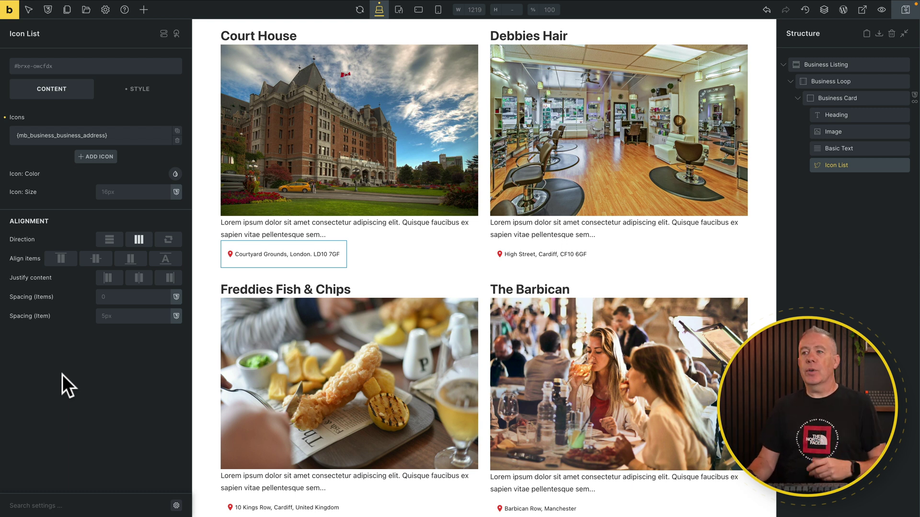
pyautogui.click(96, 158)
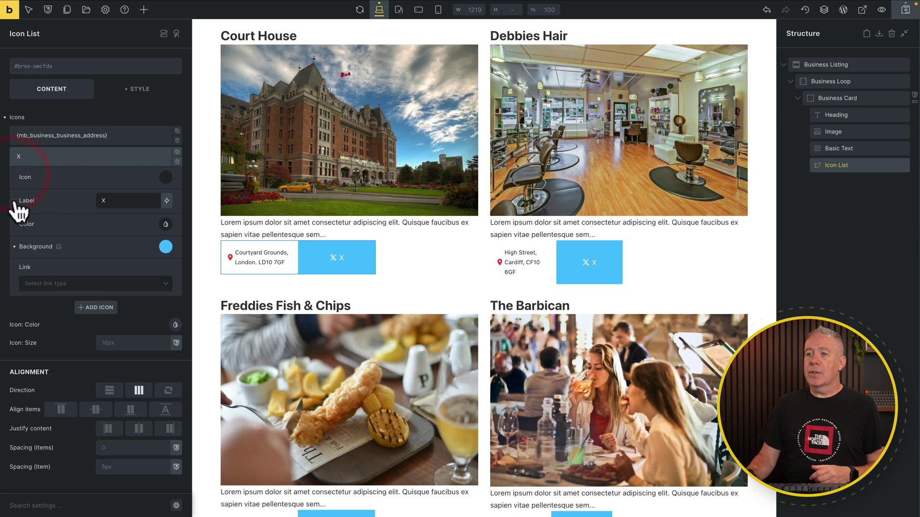
pyautogui.click(17, 247)
# Set the new list item's icon to a solid folder from the Ionicons library, searching for folder
pyautogui.click(165, 178)
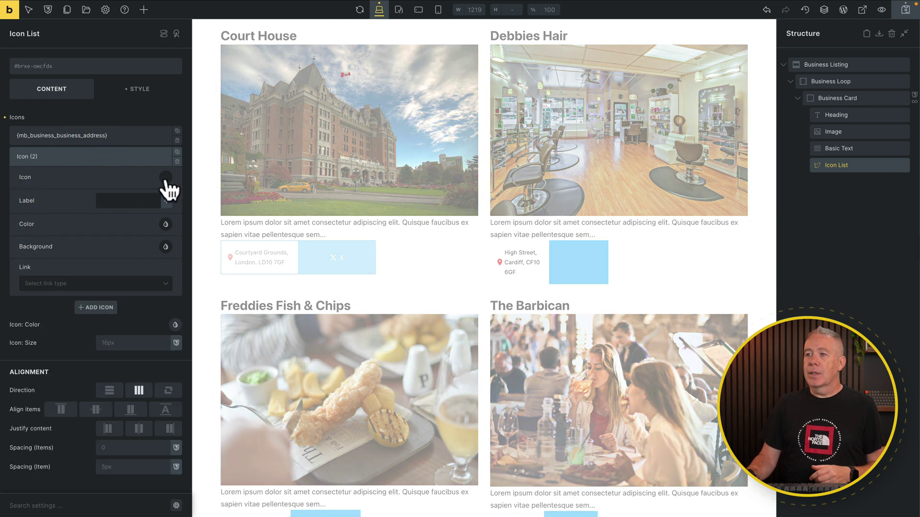
pyautogui.click(128, 204)
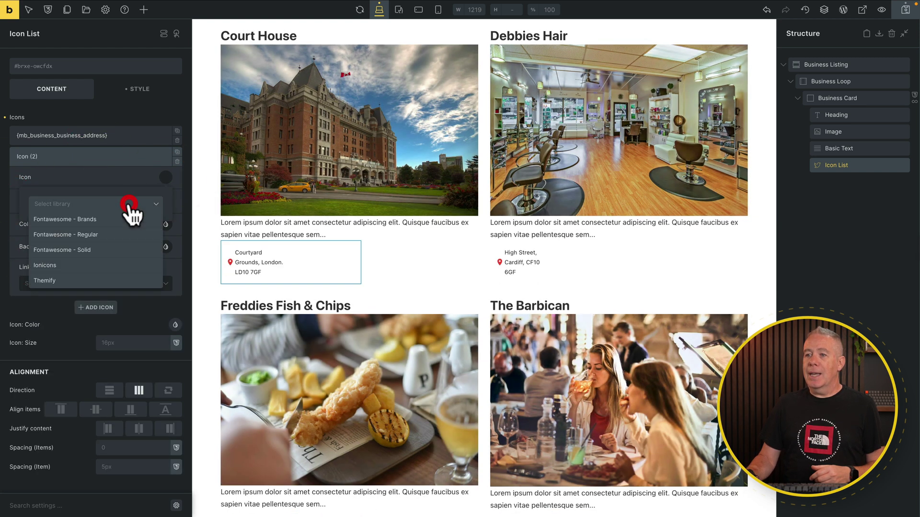
pyautogui.click(68, 265)
pyautogui.click(95, 228)
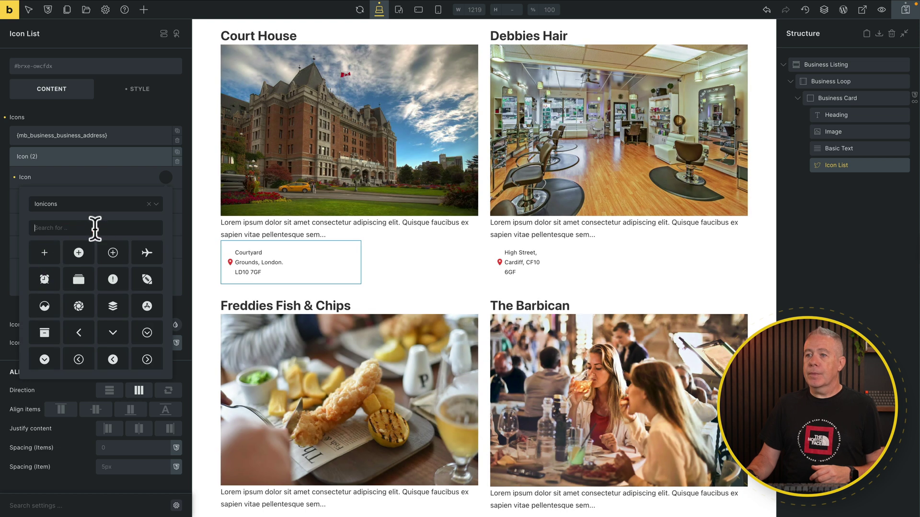
pyautogui.write('folder')
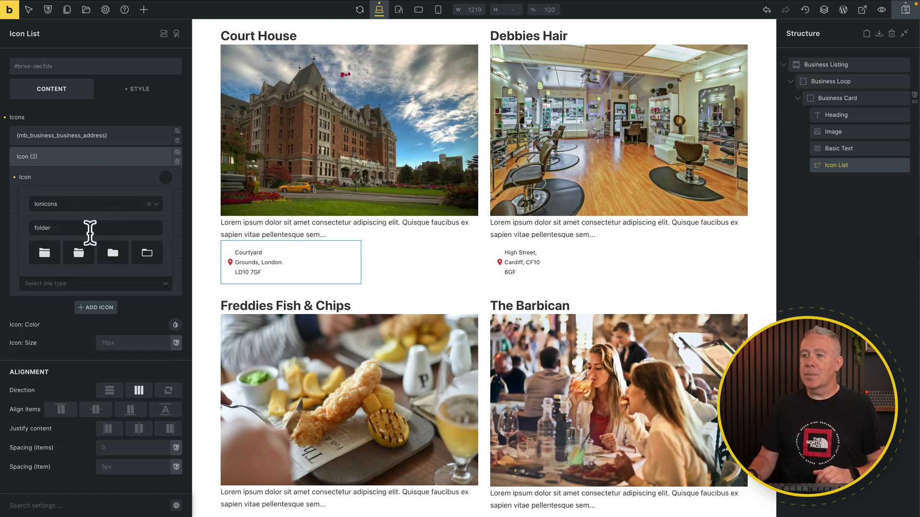
pyautogui.click(77, 254)
pyautogui.click(139, 176)
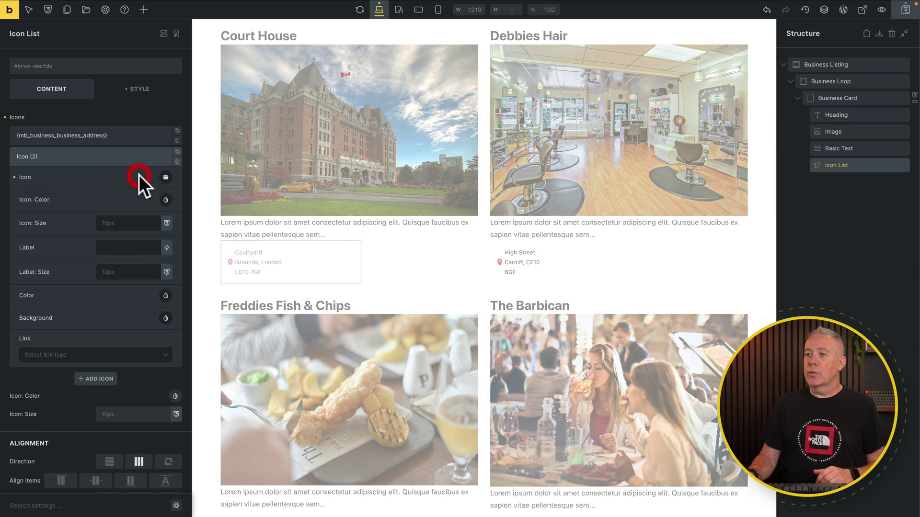
# Set the folder icon's color to red and its size to 1.6rem
pyautogui.click(166, 200)
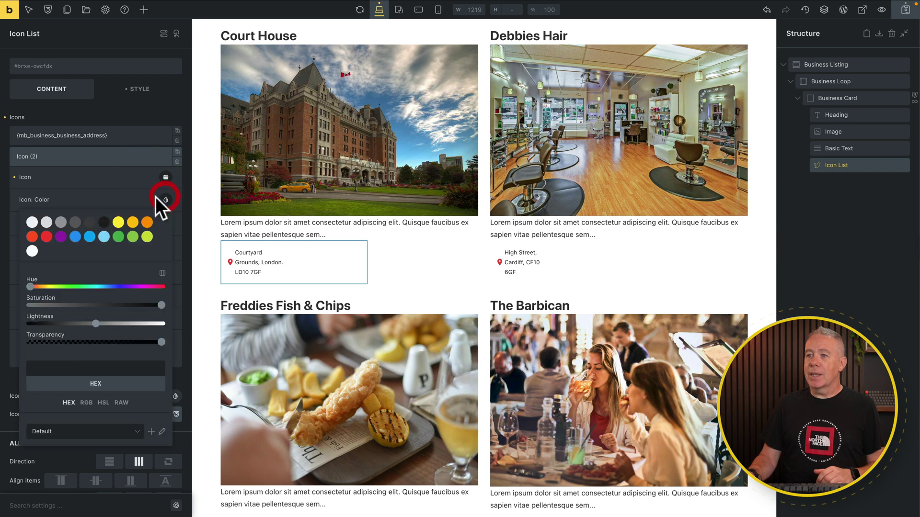
pyautogui.click(48, 235)
pyautogui.click(129, 194)
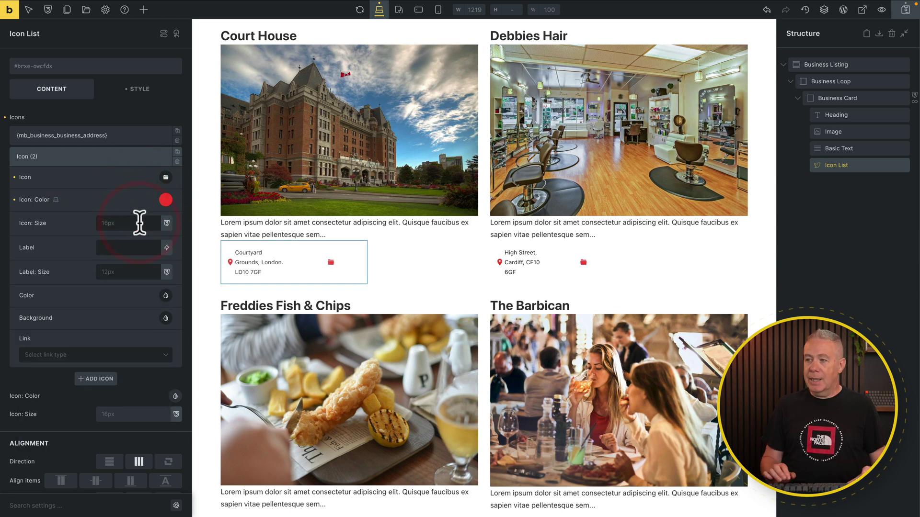
pyautogui.write('1.6rem')
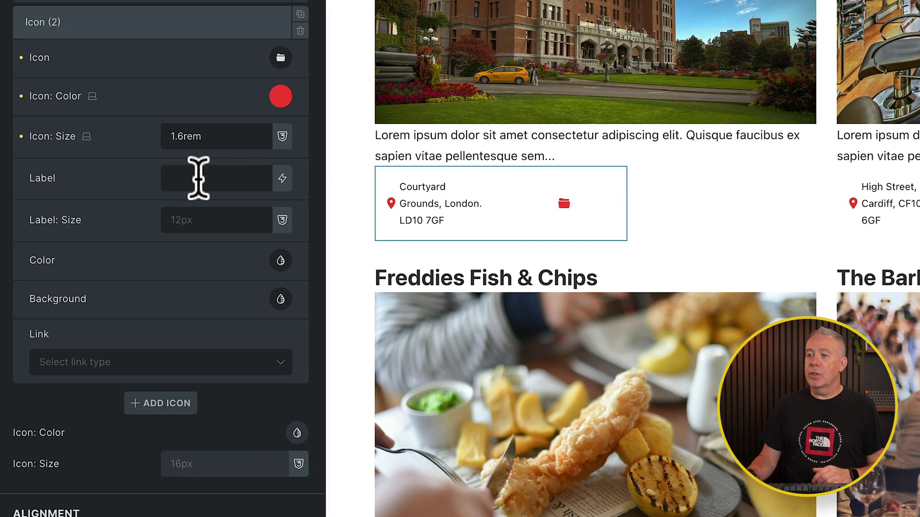
# Set the folder item's label to the Business Types (post_terms_business-type) dynamic data from the Terms group
pyautogui.click(283, 184)
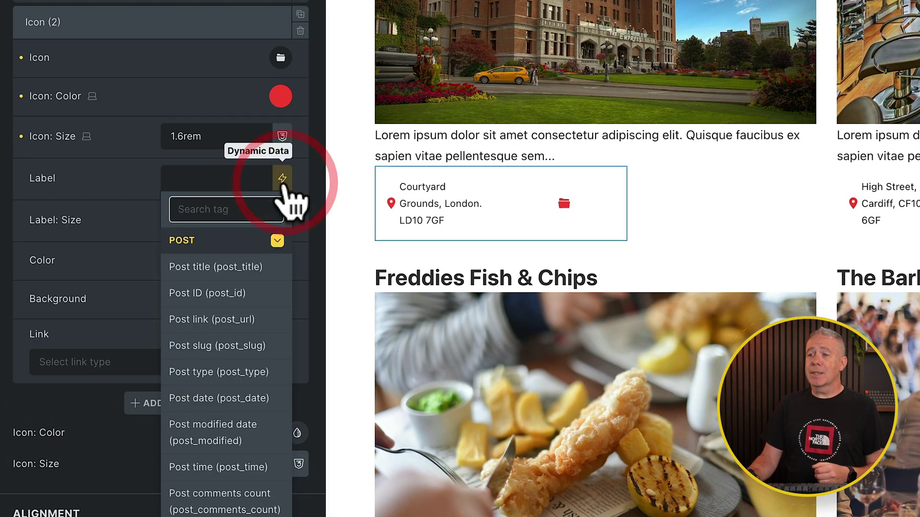
pyautogui.click(277, 240)
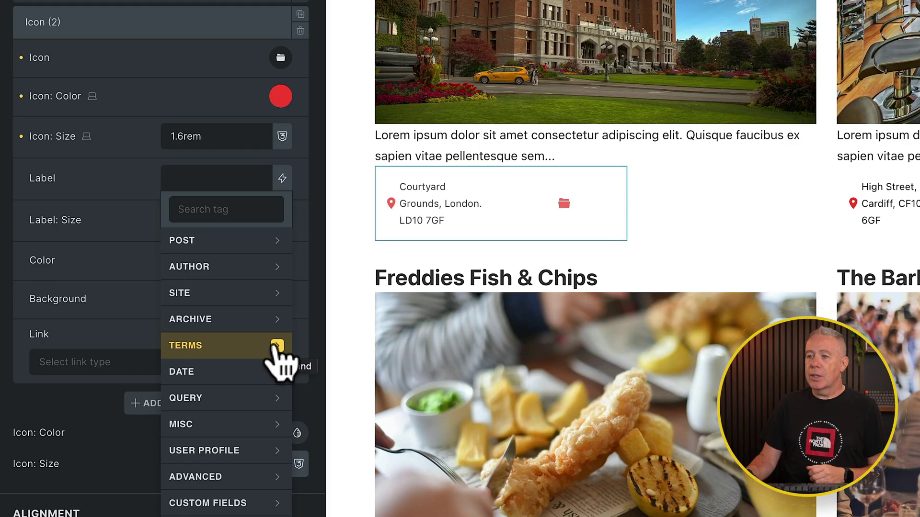
pyautogui.click(277, 344)
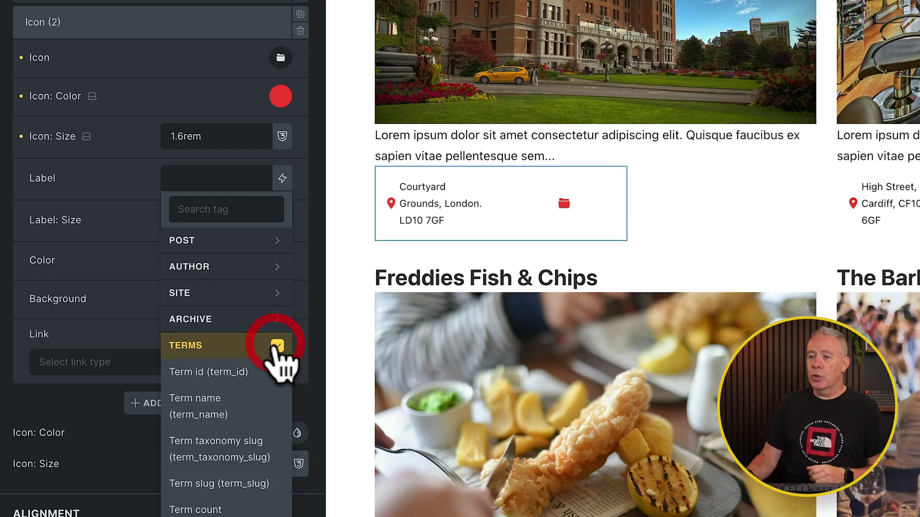
pyautogui.scroll(-1, 261, 446)
pyautogui.scroll(-4, 258, 431)
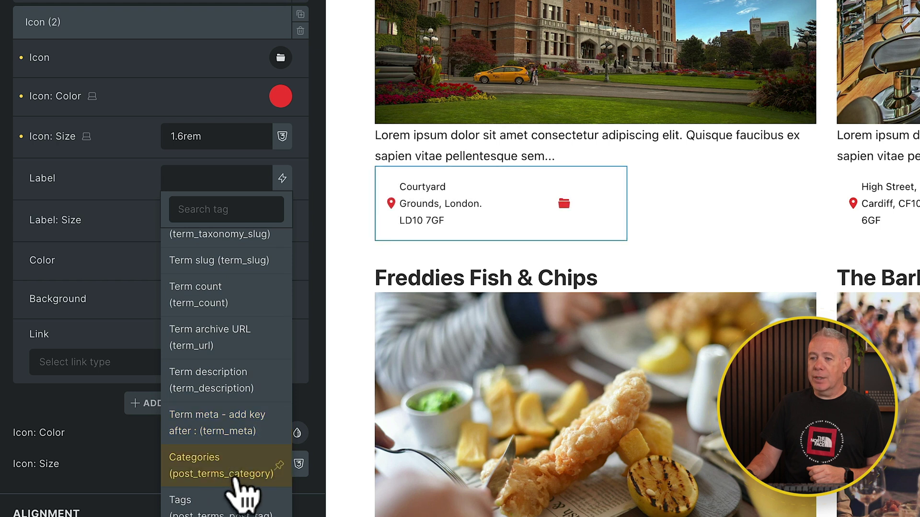
pyautogui.scroll(-3, 204, 498)
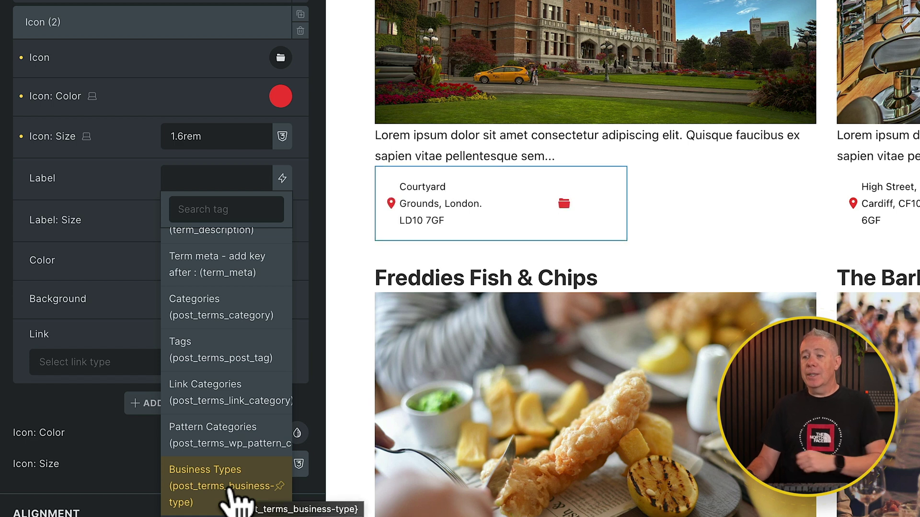
pyautogui.click(235, 501)
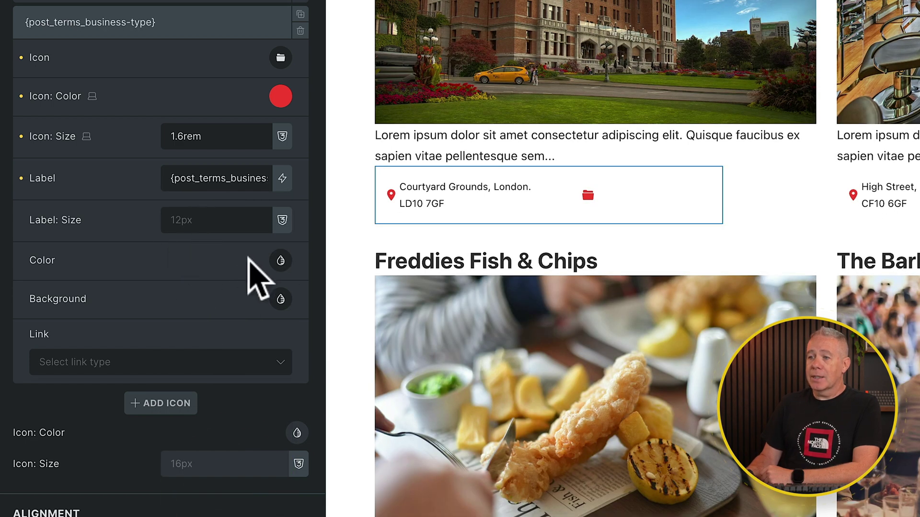
# Set the business type label's color to the near-black swatch and collapse the item's settings
pyautogui.click(278, 260)
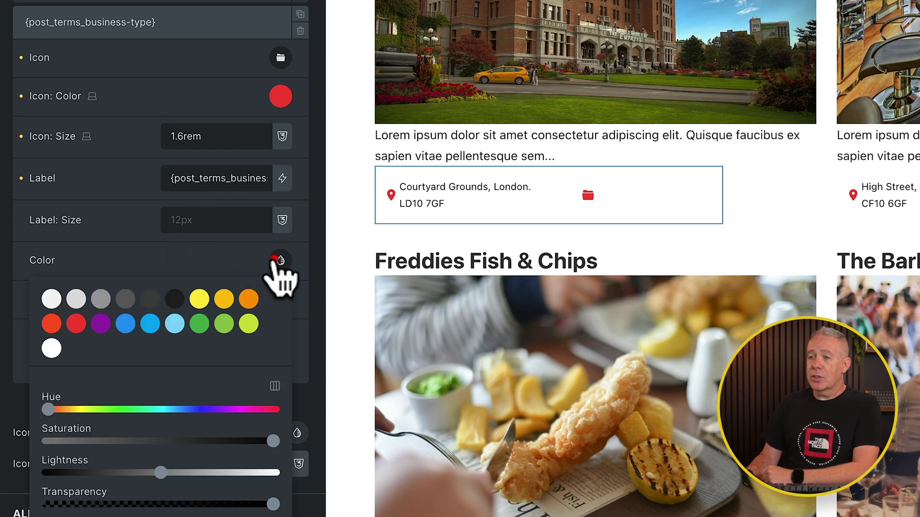
pyautogui.click(196, 263)
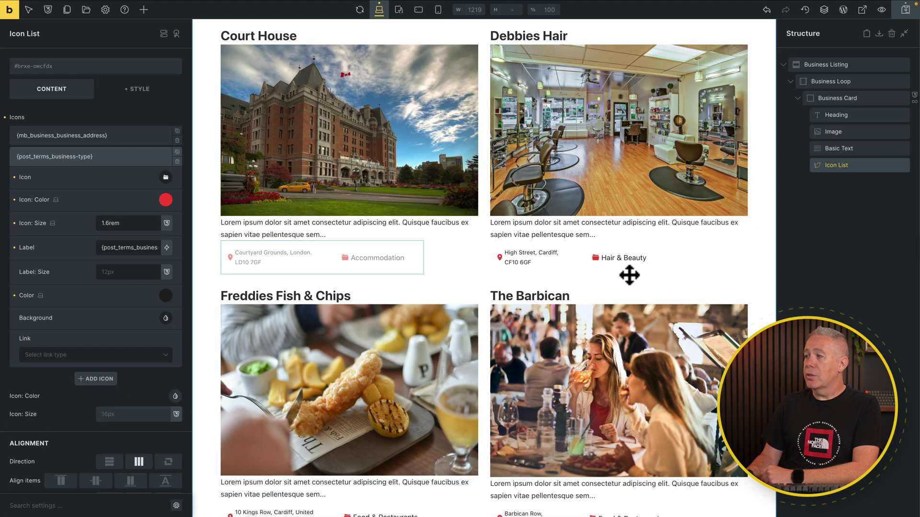
pyautogui.click(123, 158)
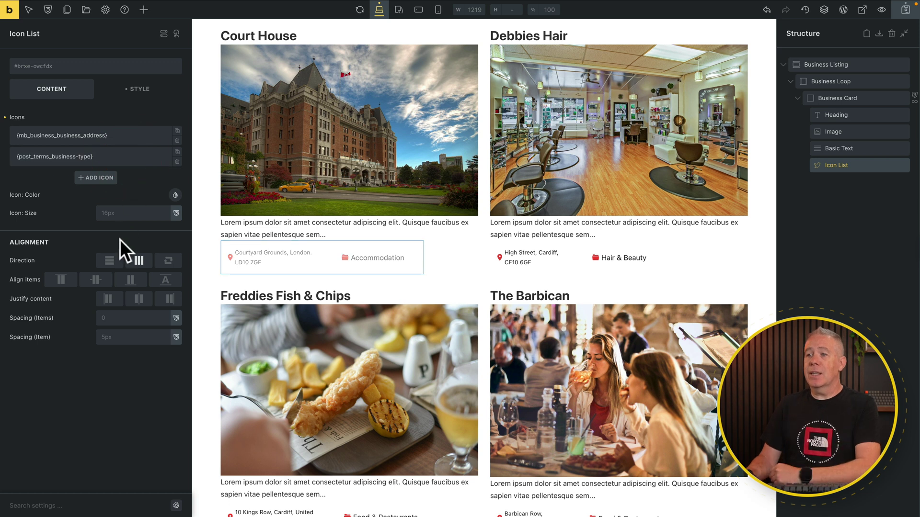
# Stack the Icon List items vertically with content justified to the start, and save the template
pyautogui.click(110, 261)
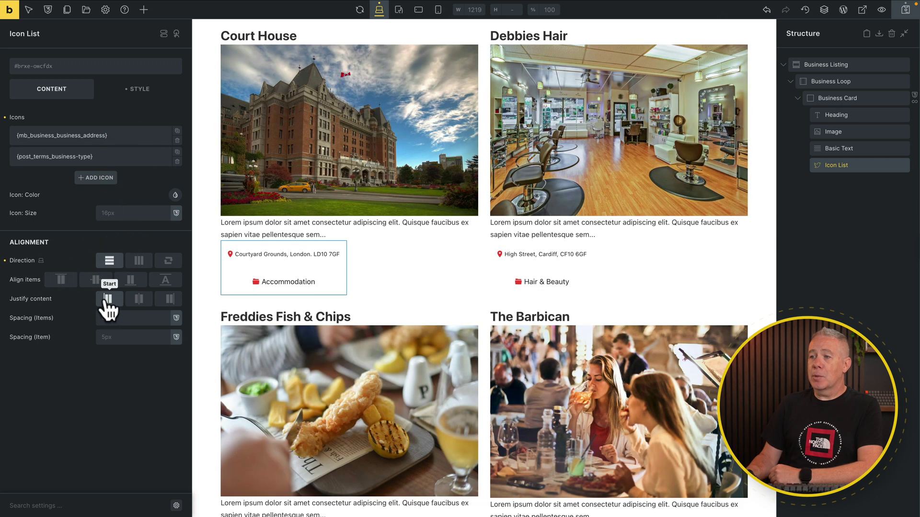
pyautogui.click(108, 299)
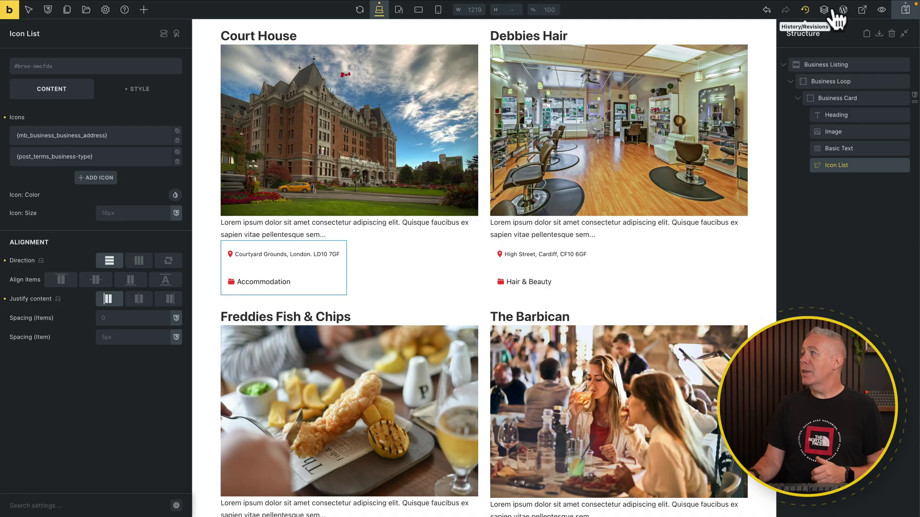
pyautogui.click(905, 10)
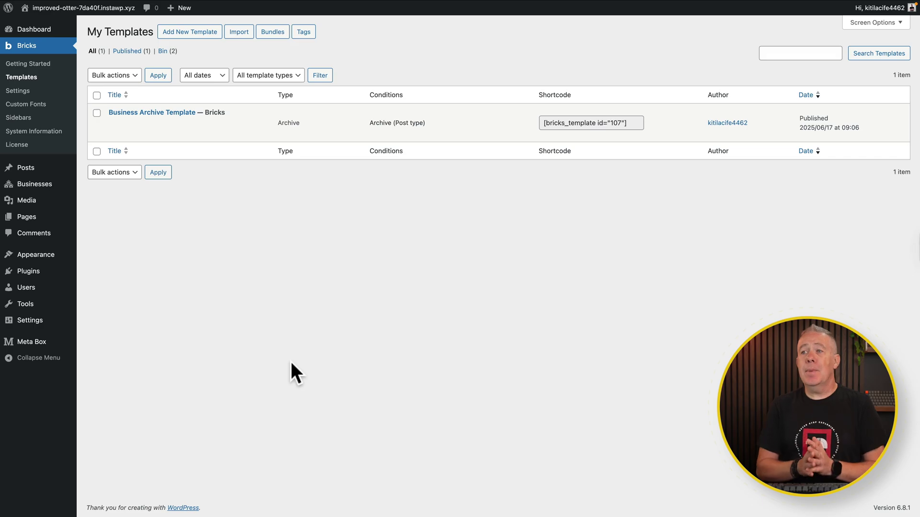
# Add a new Bricks template titled Single Business Template
pyautogui.click(195, 34)
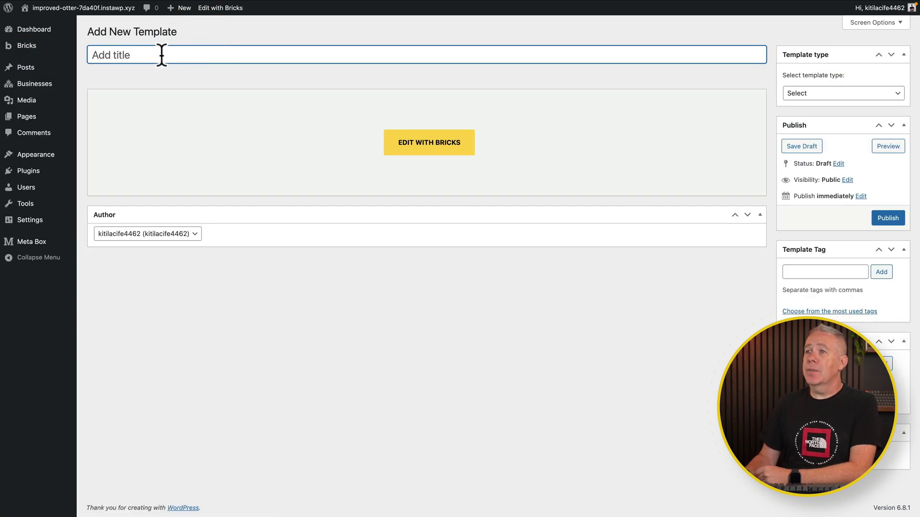
pyautogui.click(162, 55)
pyautogui.write('Single Business Template')
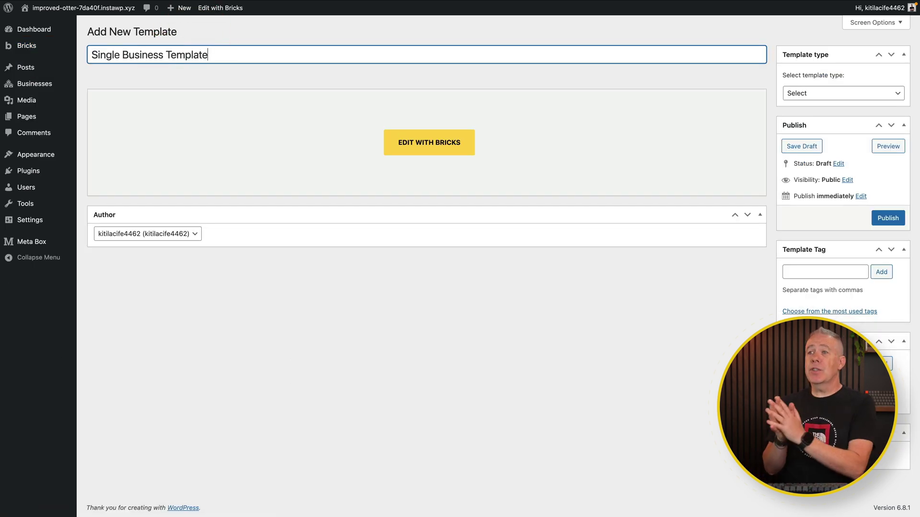
# Set the template type to Single, publish the template, and open it for editing with Bricks
pyautogui.click(855, 98)
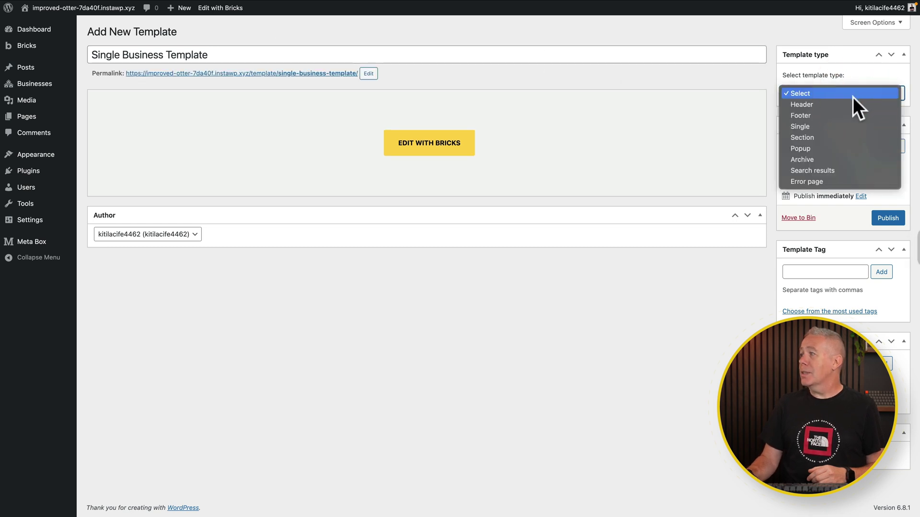
pyautogui.click(836, 124)
pyautogui.click(886, 220)
pyautogui.click(406, 177)
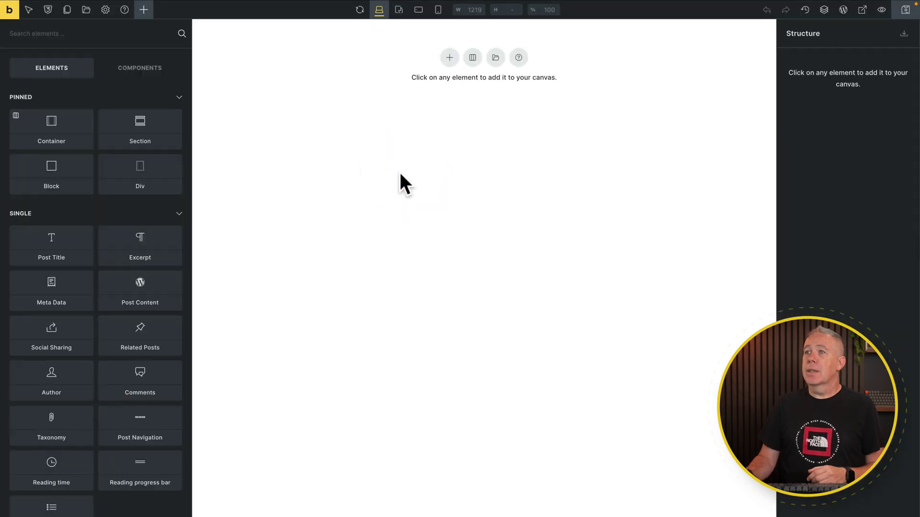
# Add a template condition that applies this template to the Businesses post type
pyautogui.click(146, 13)
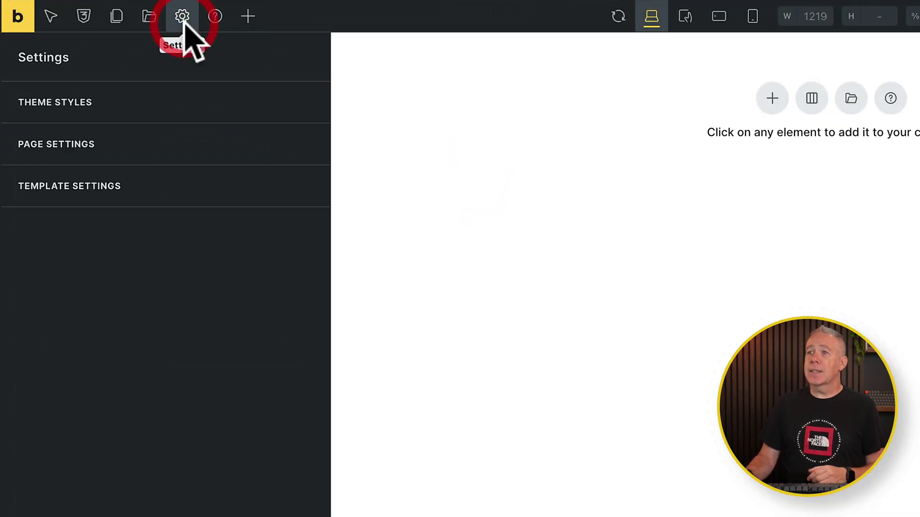
pyautogui.click(115, 190)
pyautogui.click(150, 109)
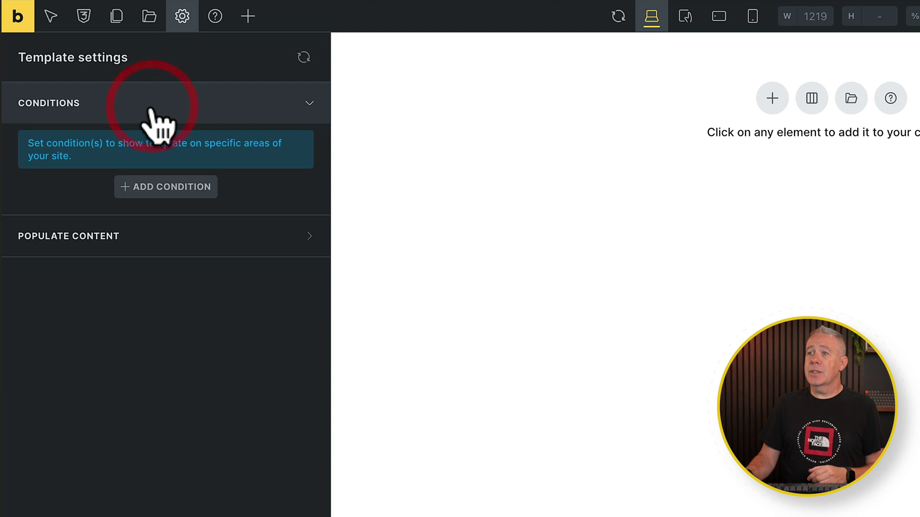
pyautogui.click(156, 194)
pyautogui.click(173, 231)
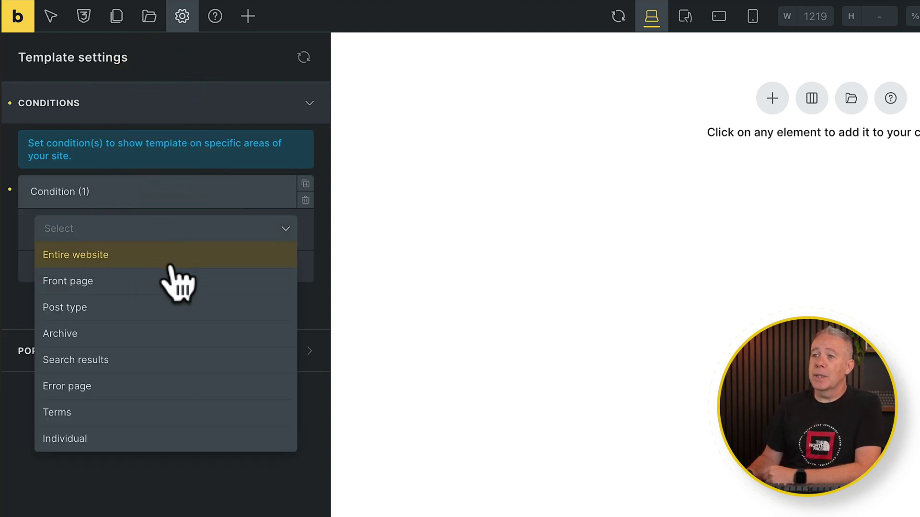
pyautogui.click(158, 315)
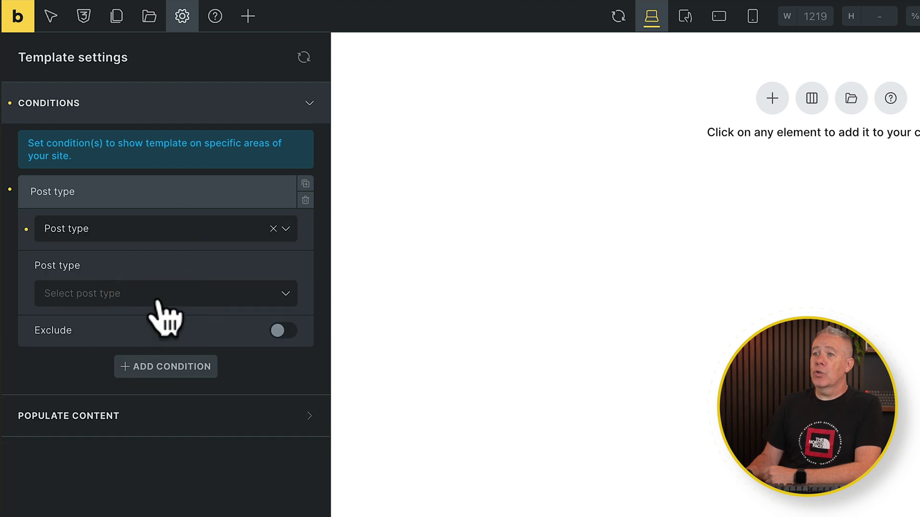
pyautogui.click(160, 295)
pyautogui.click(103, 399)
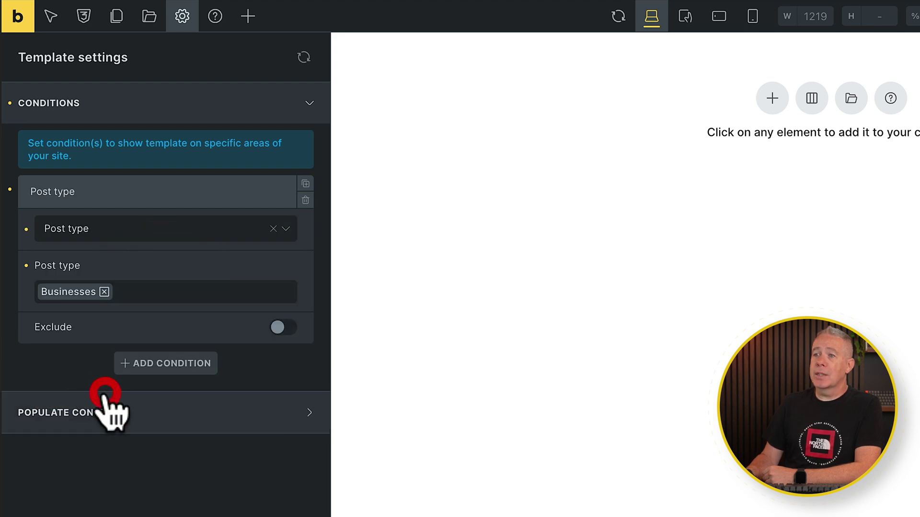
# Populate the template preview with the single post Court House from the Businesses post type and apply the preview
pyautogui.click(188, 404)
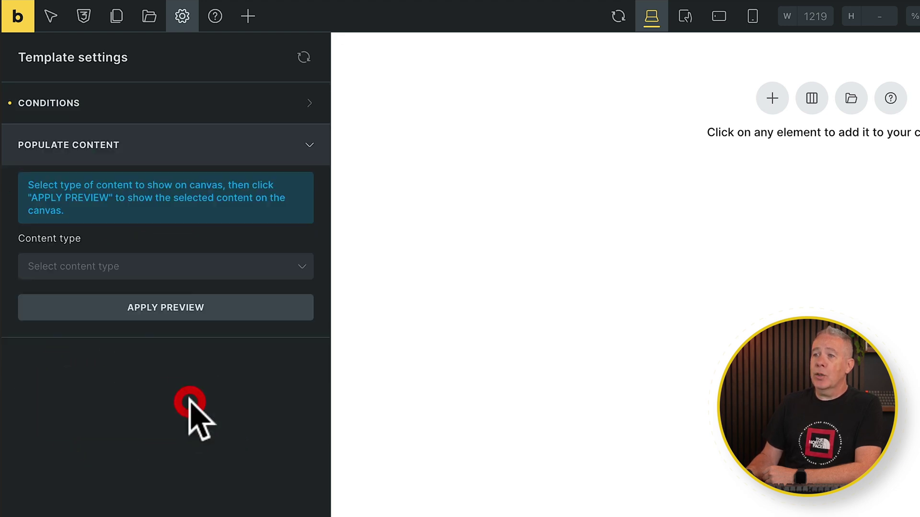
pyautogui.click(198, 265)
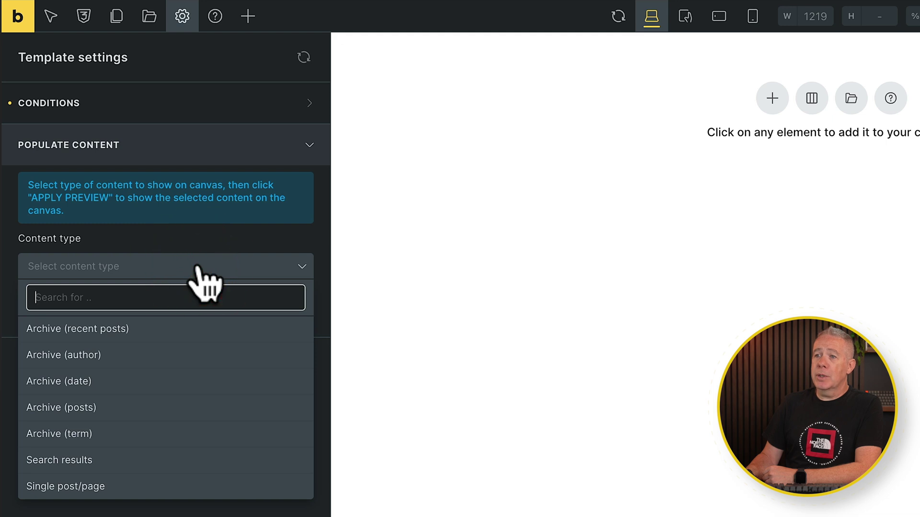
pyautogui.click(81, 485)
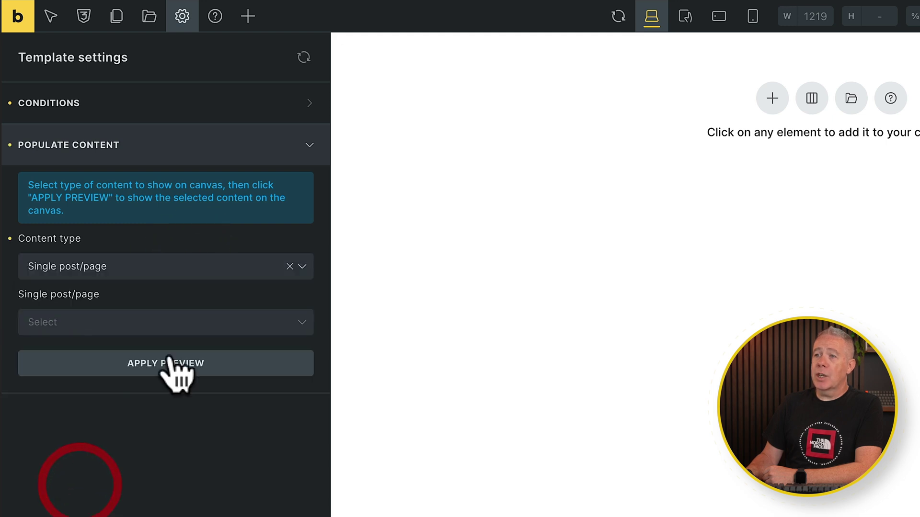
pyautogui.click(175, 324)
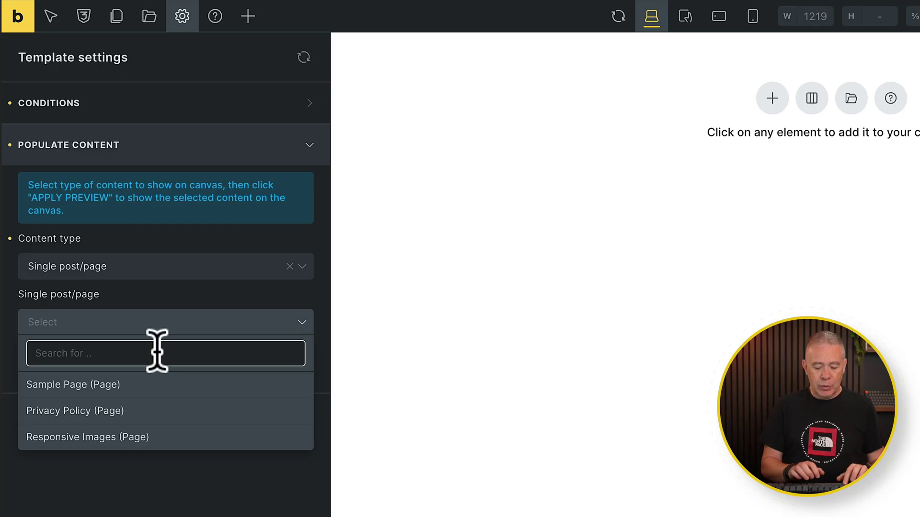
pyautogui.write('court')
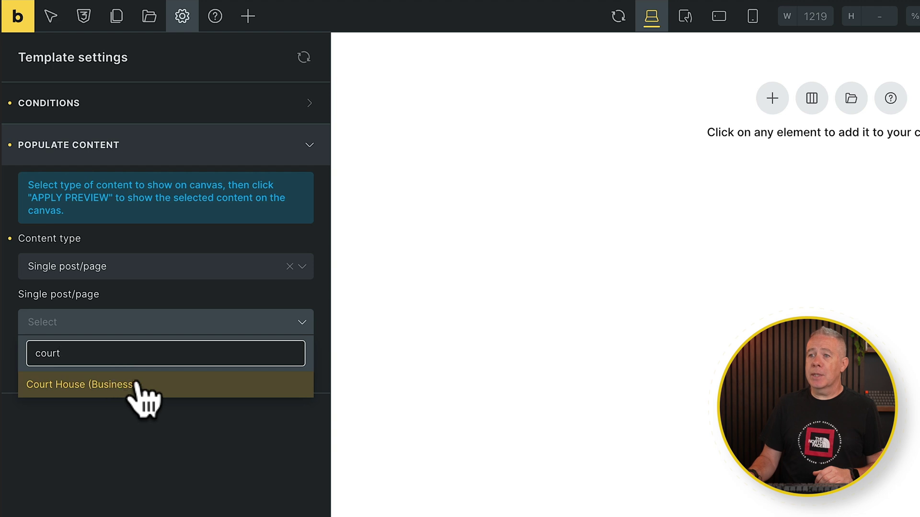
pyautogui.click(137, 384)
pyautogui.click(182, 372)
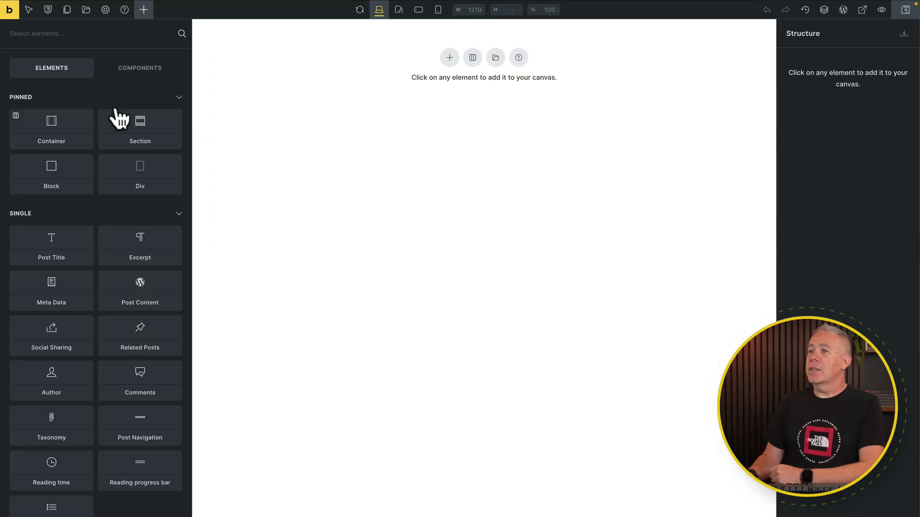
# Add a Section element to the blank template and rename it Hero Section
pyautogui.click(140, 137)
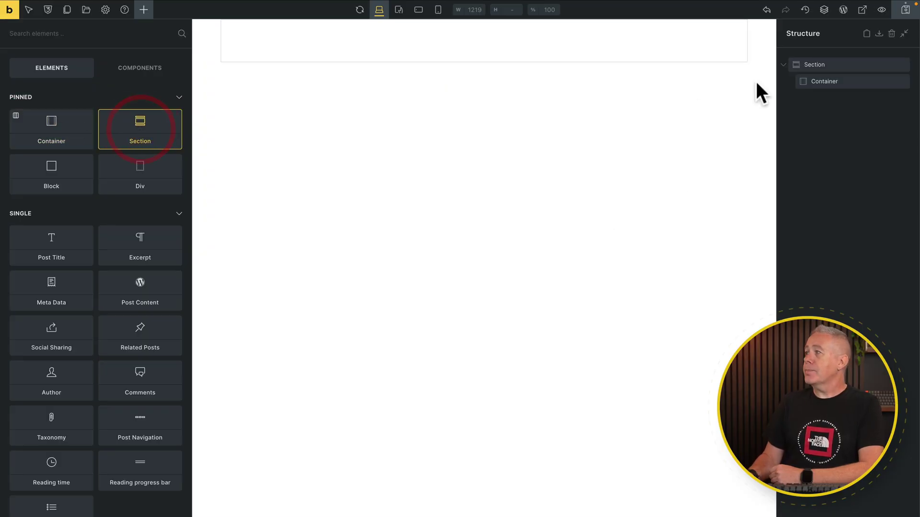
pyautogui.click(857, 64)
pyautogui.doubleClick(838, 64)
pyautogui.press('Home')
pyautogui.write('Hero')
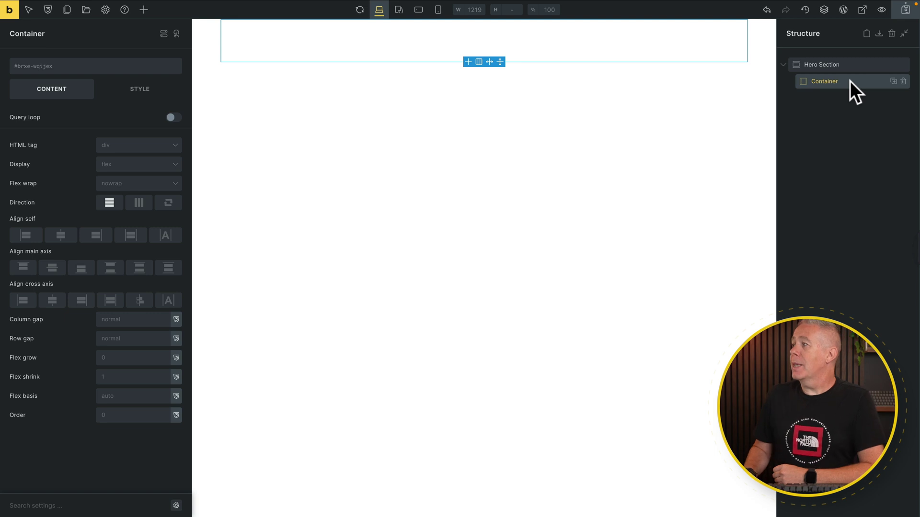
# Set the hero container's background image to the dynamic Featured image (featured_image) tag
pyautogui.click(850, 82)
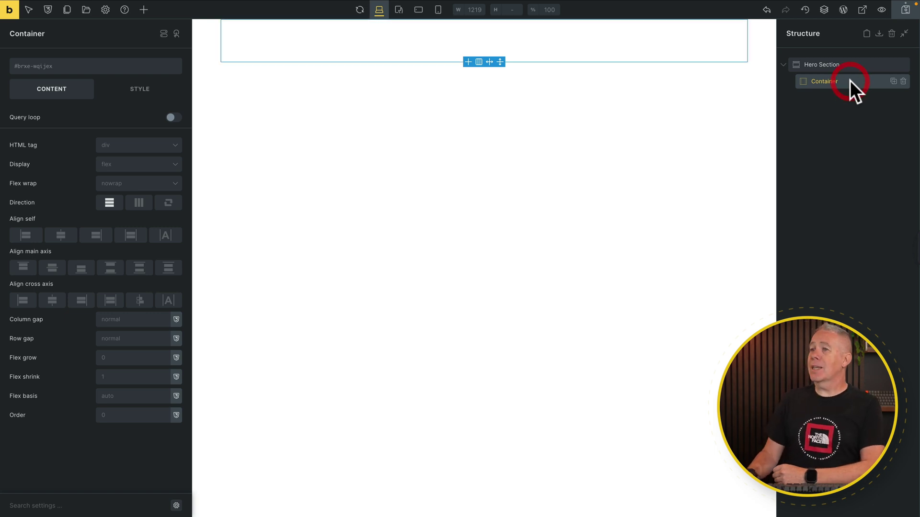
pyautogui.click(141, 90)
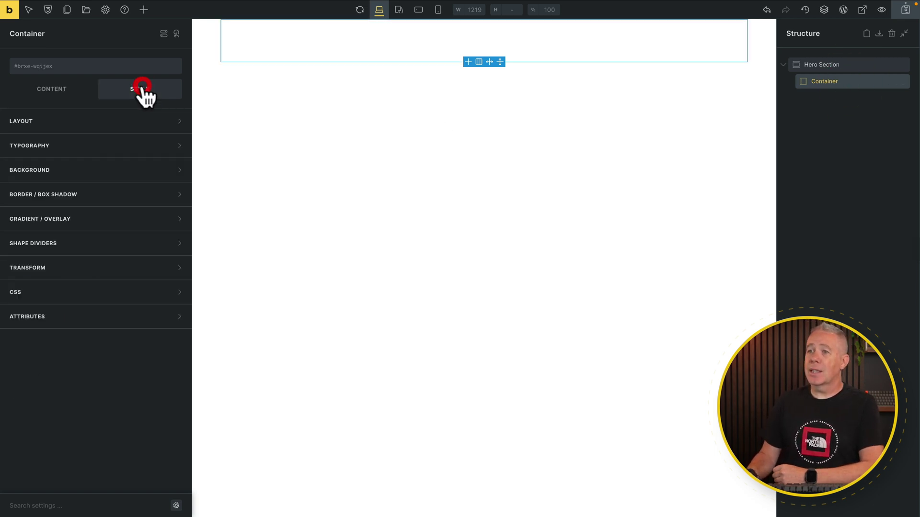
pyautogui.click(105, 168)
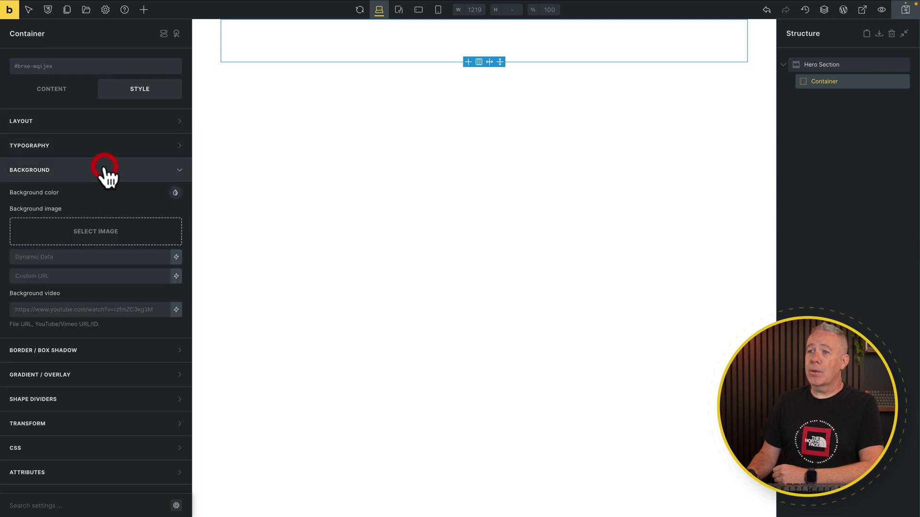
pyautogui.click(176, 257)
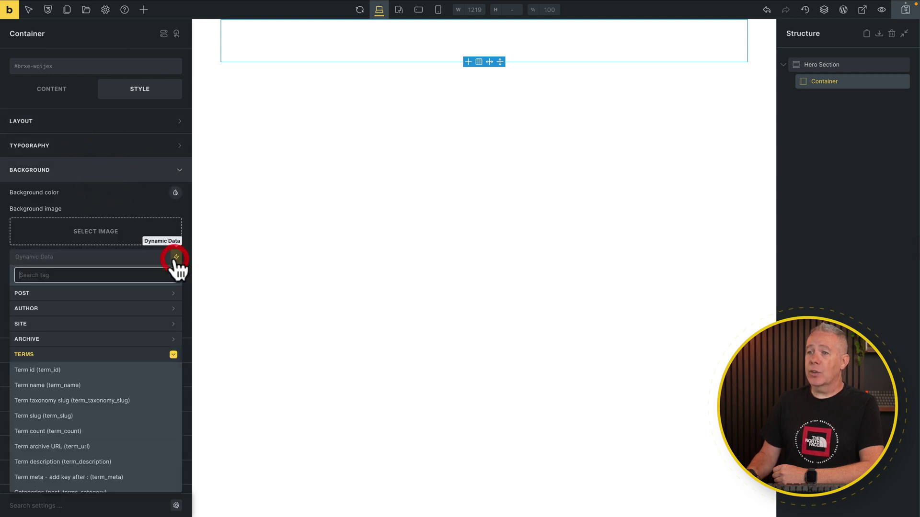
pyautogui.click(154, 293)
pyautogui.scroll(-3, 133, 363)
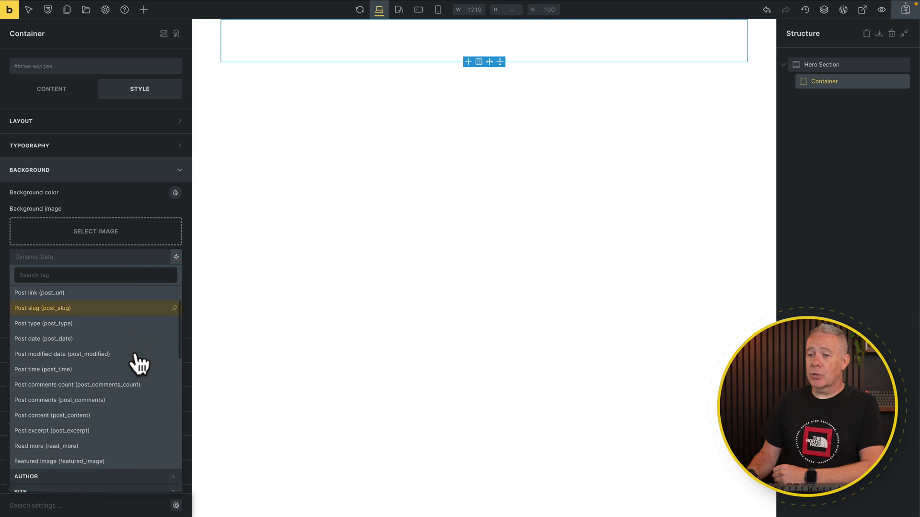
pyautogui.click(91, 439)
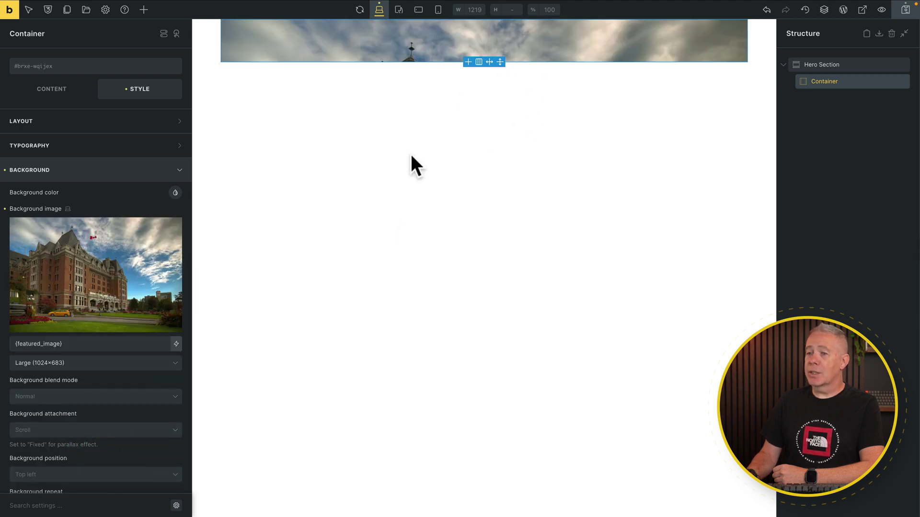
# Set the container's background position to Center center, its repeat to No repeat and its size to Cover
pyautogui.scroll(-3, 78, 369)
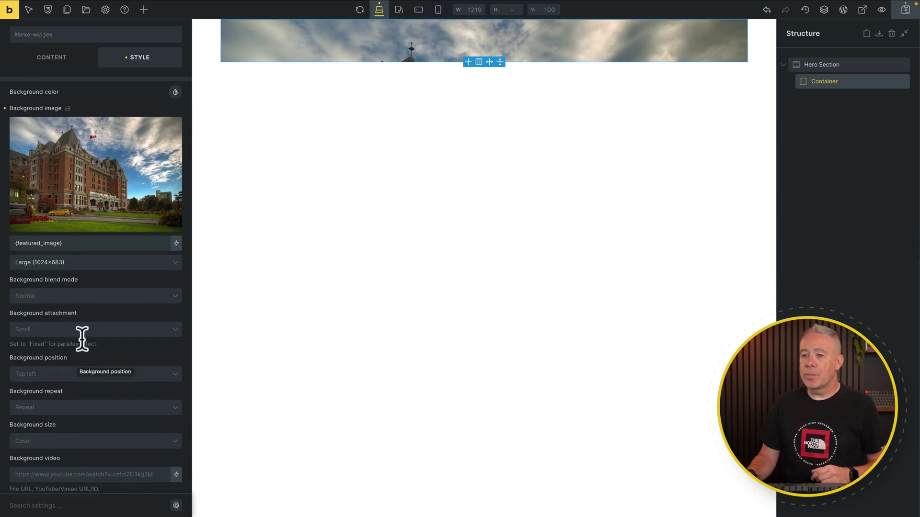
pyautogui.click(76, 373)
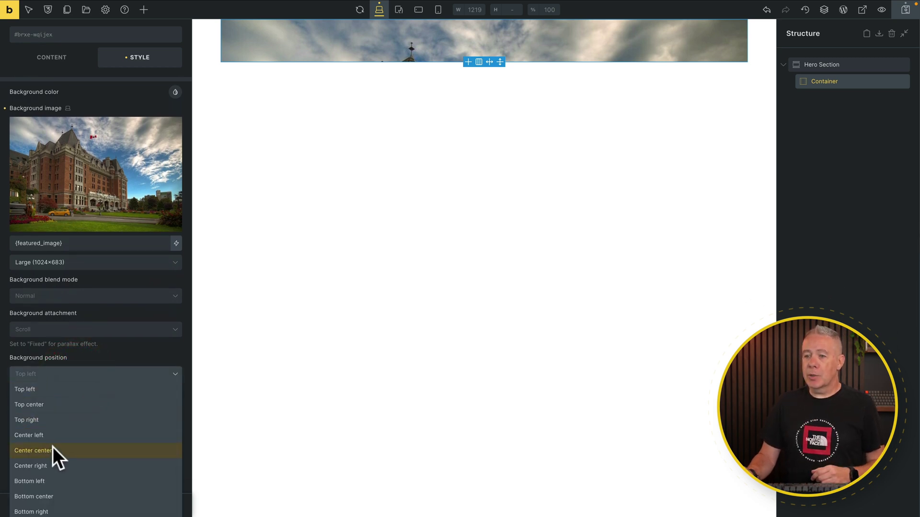
pyautogui.click(53, 449)
pyautogui.click(79, 407)
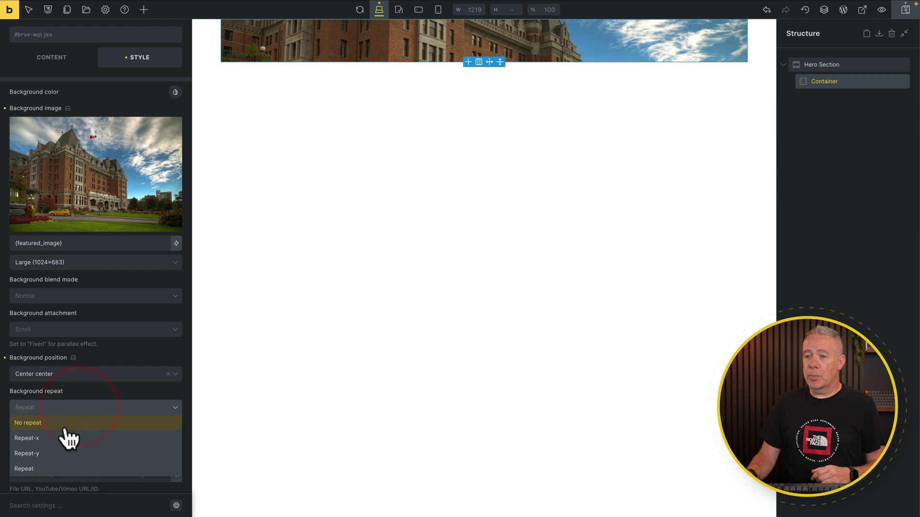
pyautogui.click(67, 423)
pyautogui.click(75, 441)
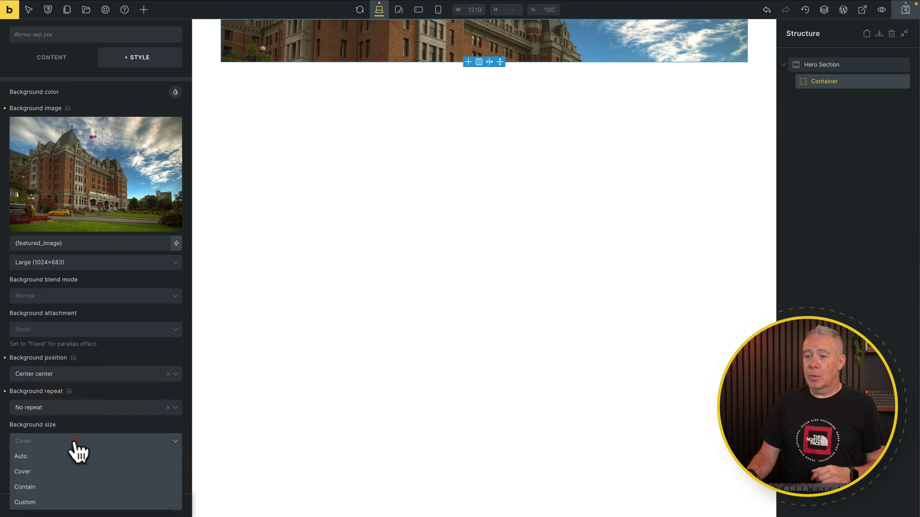
pyautogui.click(55, 472)
pyautogui.scroll(1, 99, 342)
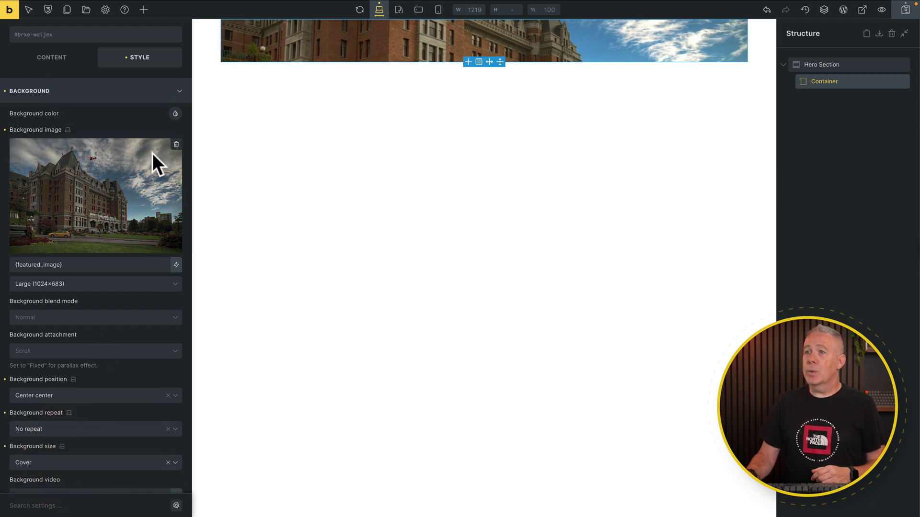
pyautogui.scroll(2, 154, 160)
pyautogui.click(143, 169)
# Give the hero container a minimum height of 60rem and linked top and bottom margins of 4rem
pyautogui.click(143, 123)
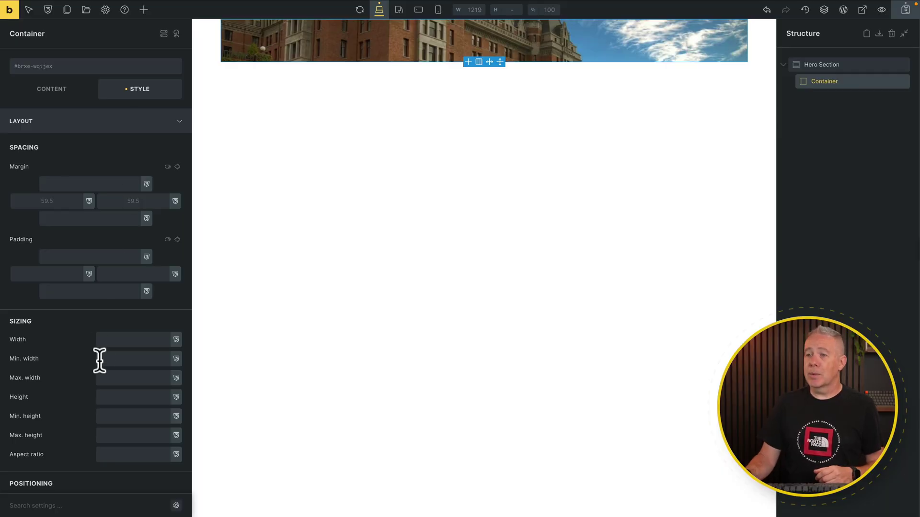
pyautogui.click(130, 415)
pyautogui.write('60rem')
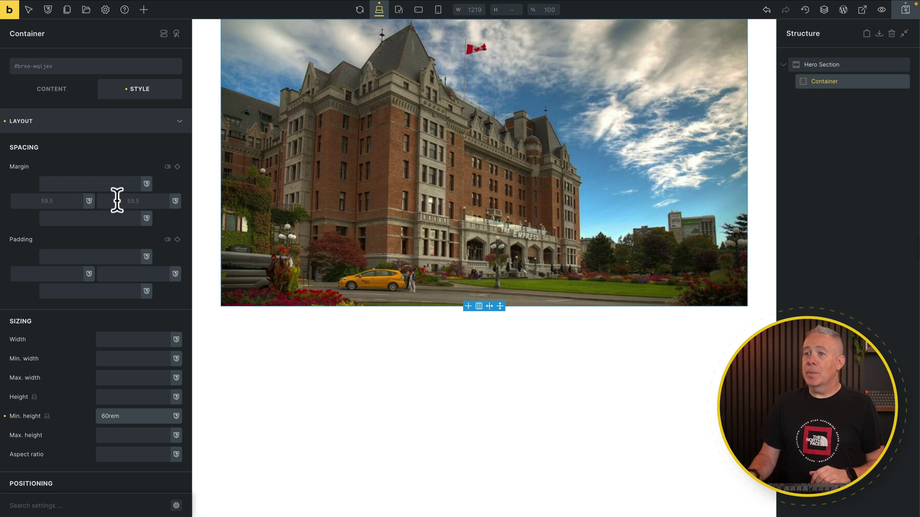
pyautogui.click(178, 167)
pyautogui.click(85, 186)
pyautogui.write('4rem')
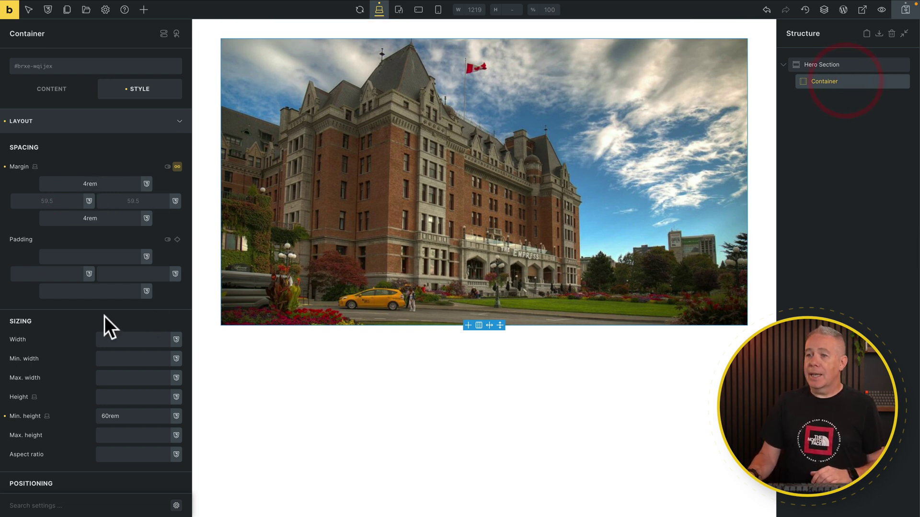
pyautogui.click(84, 128)
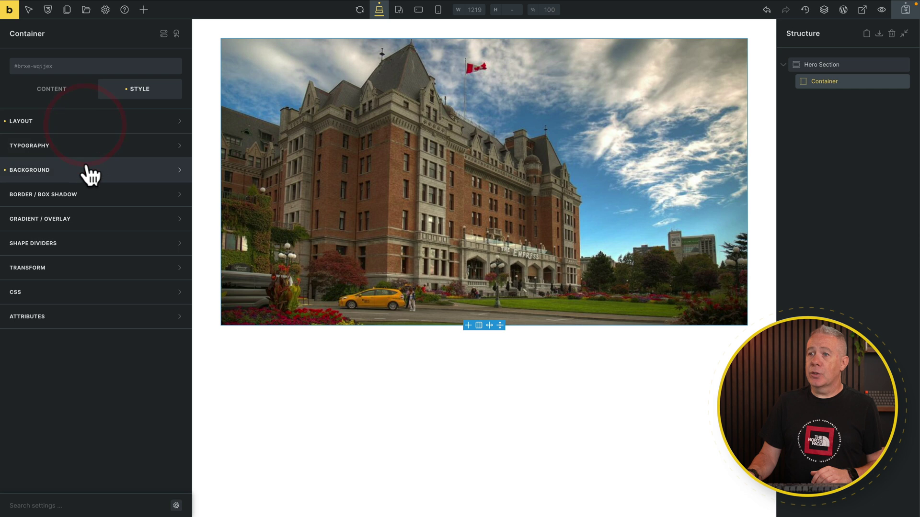
# Round all four corners of the hero container with a 3rem border radius
pyautogui.click(89, 193)
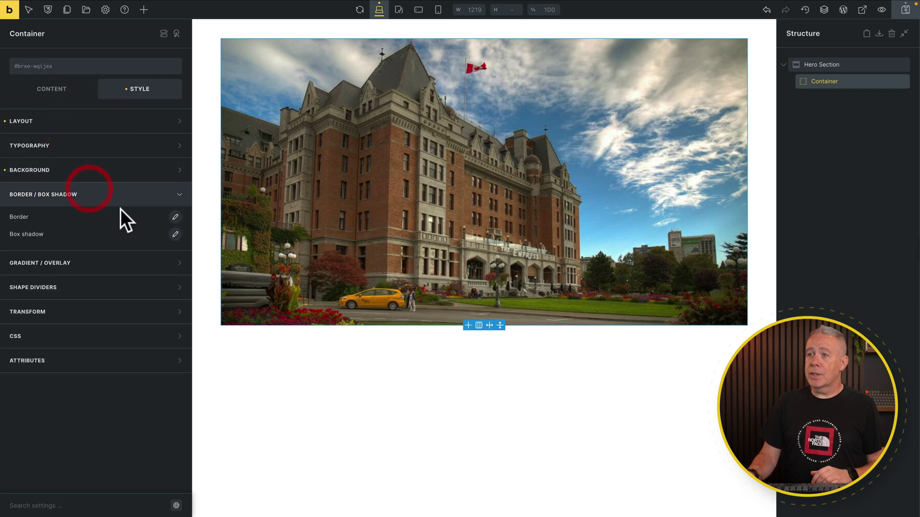
pyautogui.click(174, 218)
pyautogui.click(57, 386)
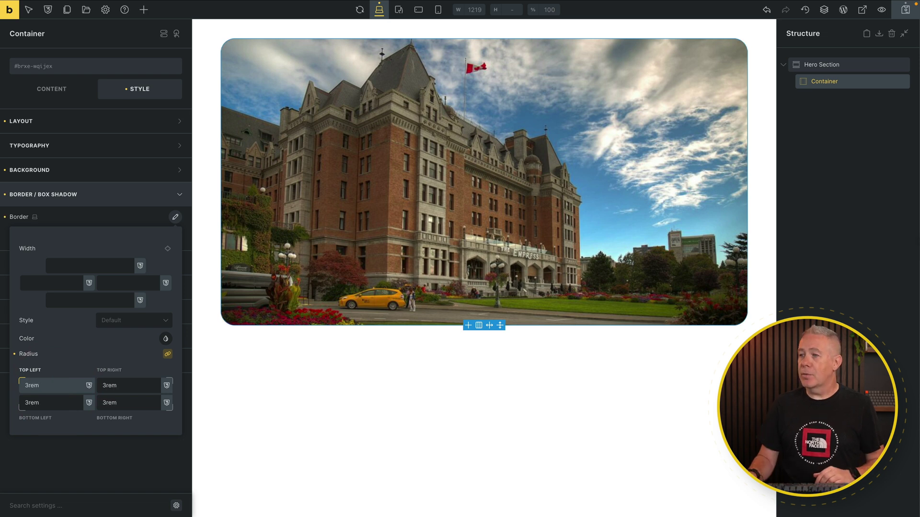
pyautogui.click(131, 196)
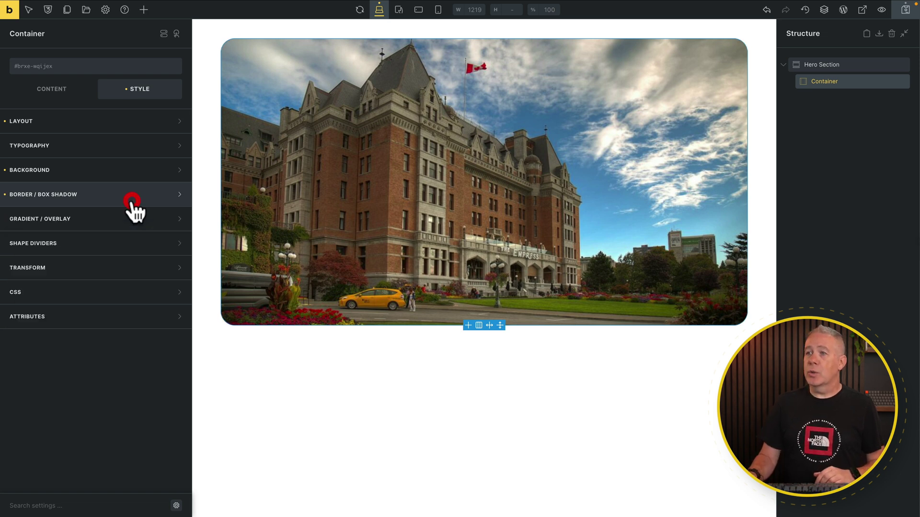
# Set the hero container's overflow to hidden
pyautogui.click(116, 123)
pyautogui.scroll(-1, 105, 408)
pyautogui.scroll(-10, 105, 407)
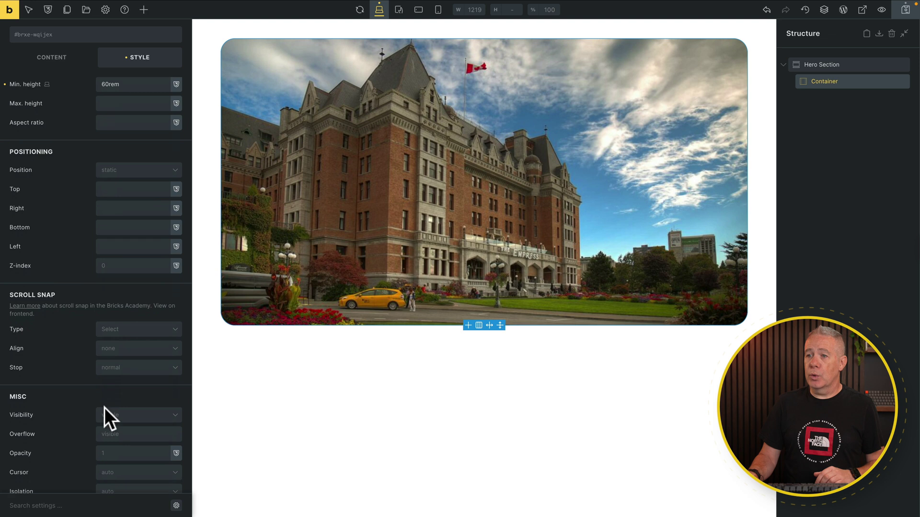
pyautogui.click(127, 219)
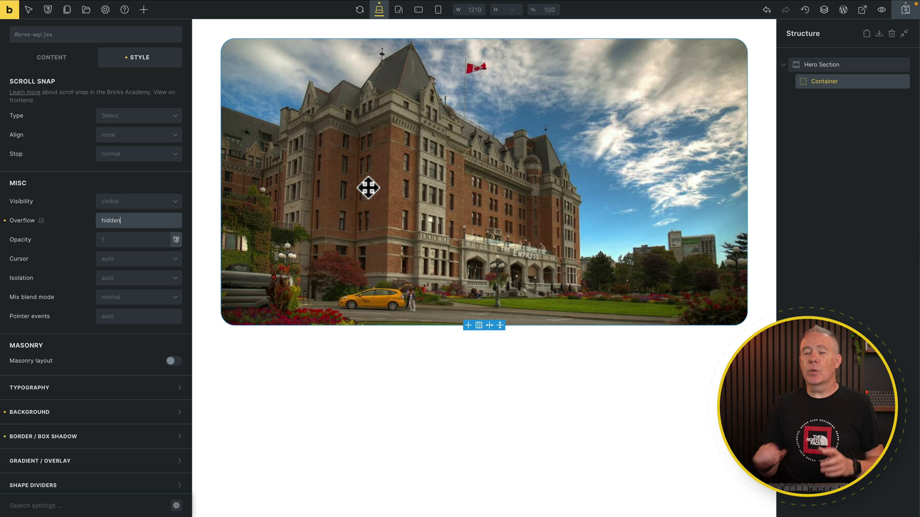
pyautogui.scroll(3, 160, 246)
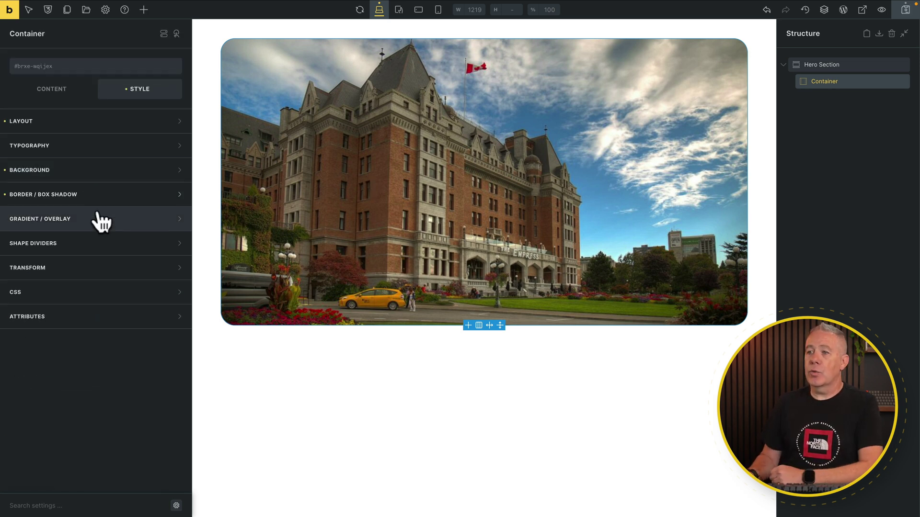
# Add a semi-transparent near-black color overlay across the hero container's background image
pyautogui.click(98, 217)
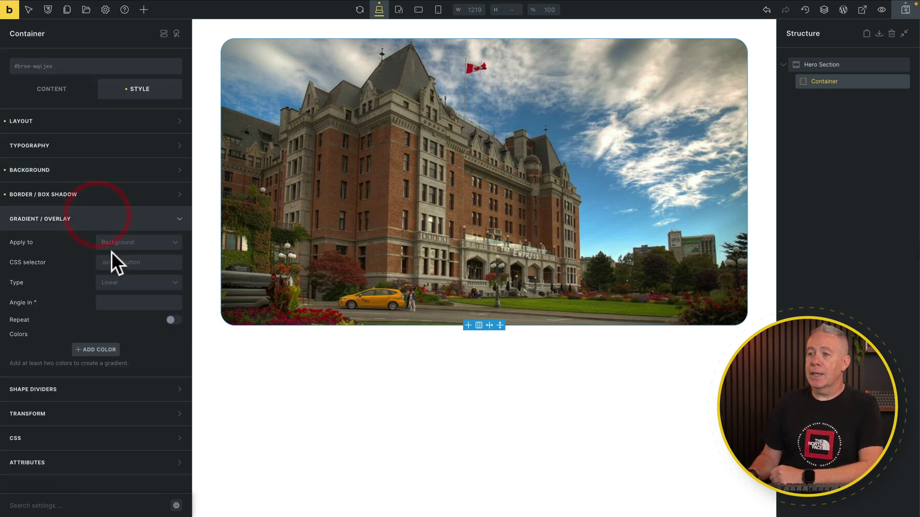
pyautogui.click(140, 242)
pyautogui.click(126, 272)
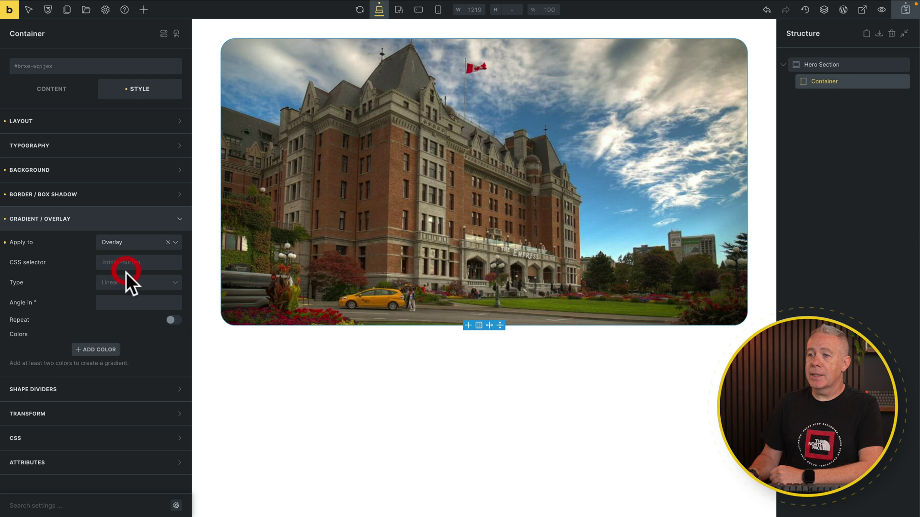
pyautogui.click(106, 351)
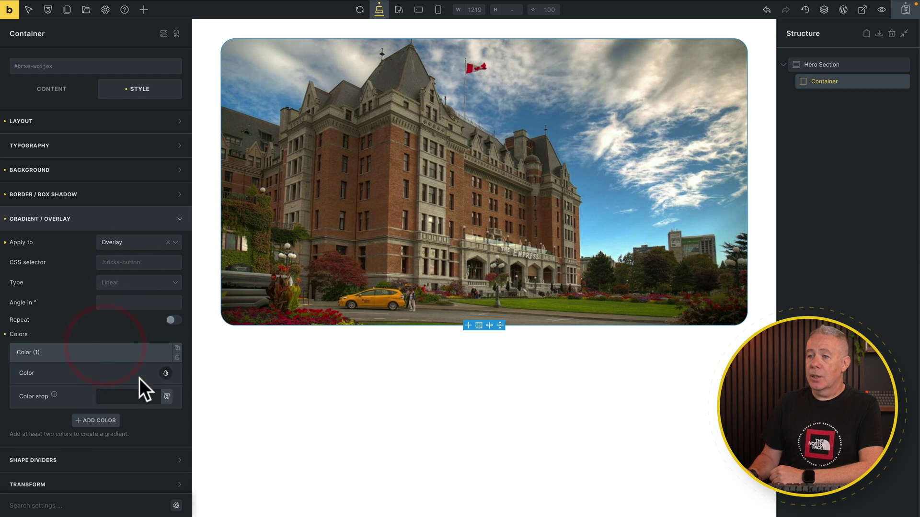
pyautogui.click(166, 373)
pyautogui.click(90, 395)
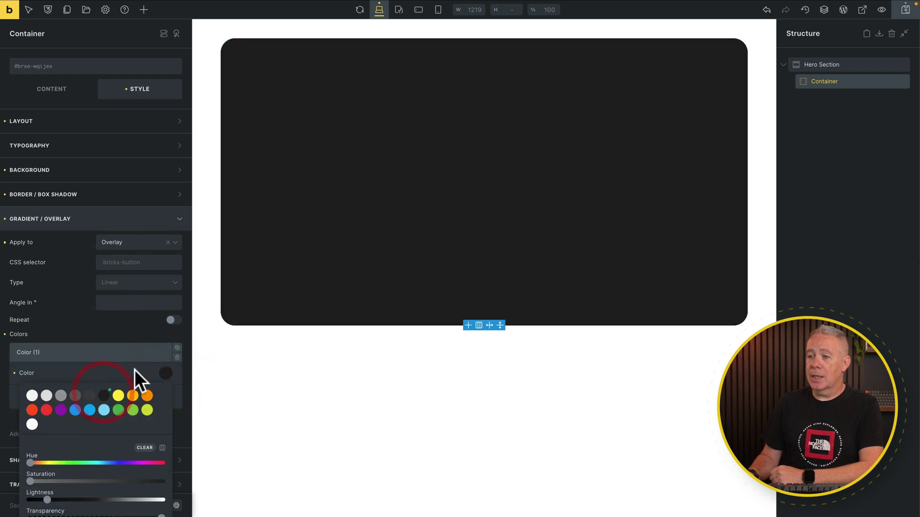
pyautogui.scroll(-3, 134, 370)
pyautogui.moveTo(162, 413); pyautogui.dragTo(96, 431)
pyautogui.click(112, 266)
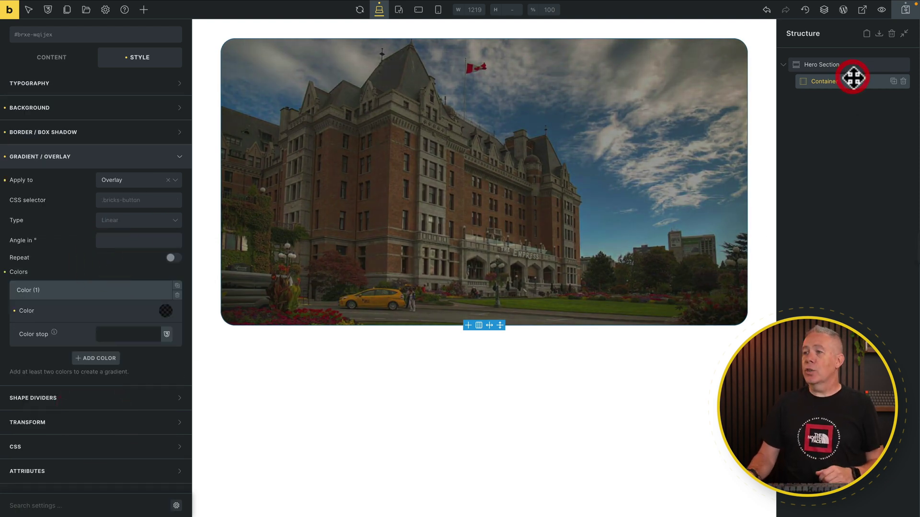
pyautogui.click(73, 157)
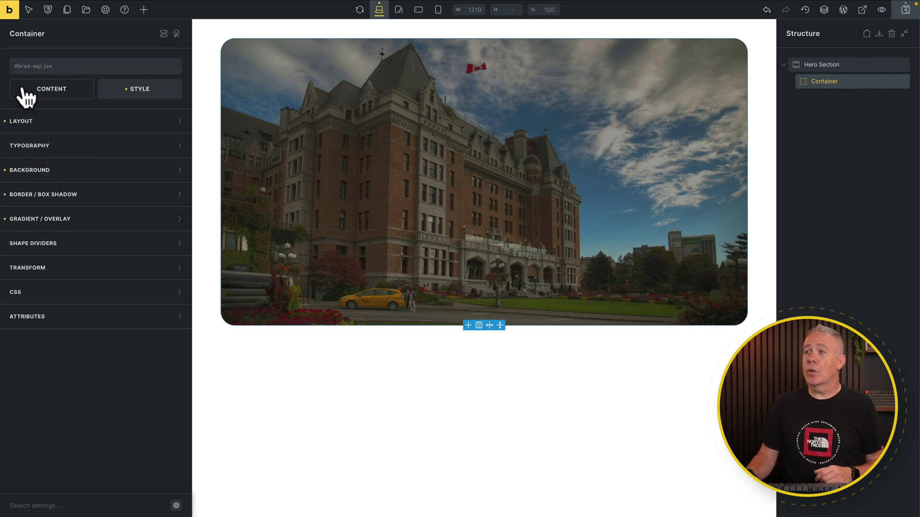
# Add a Post Title element inside the hero section's container
pyautogui.click(144, 9)
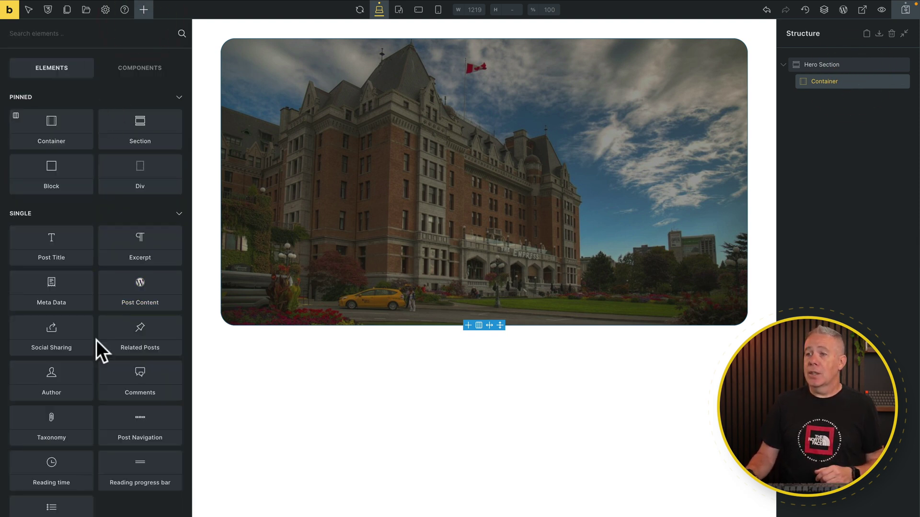
pyautogui.click(52, 254)
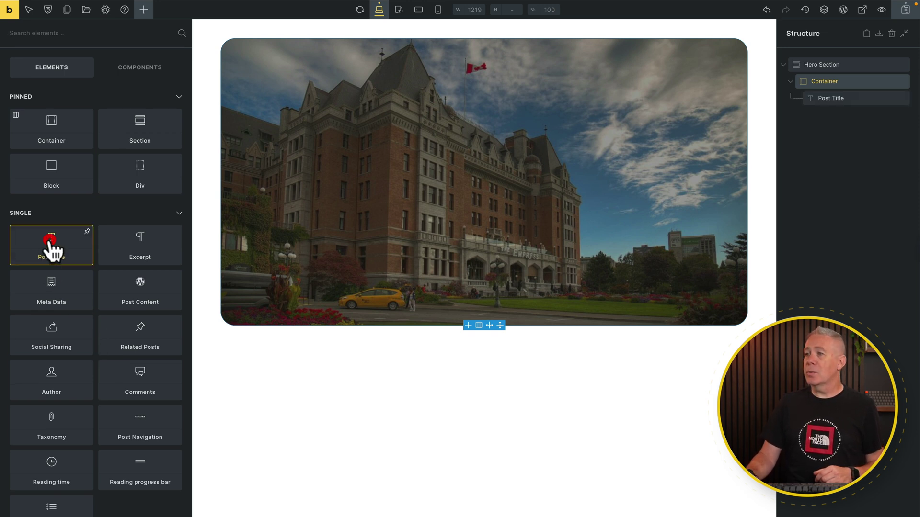
pyautogui.click(863, 99)
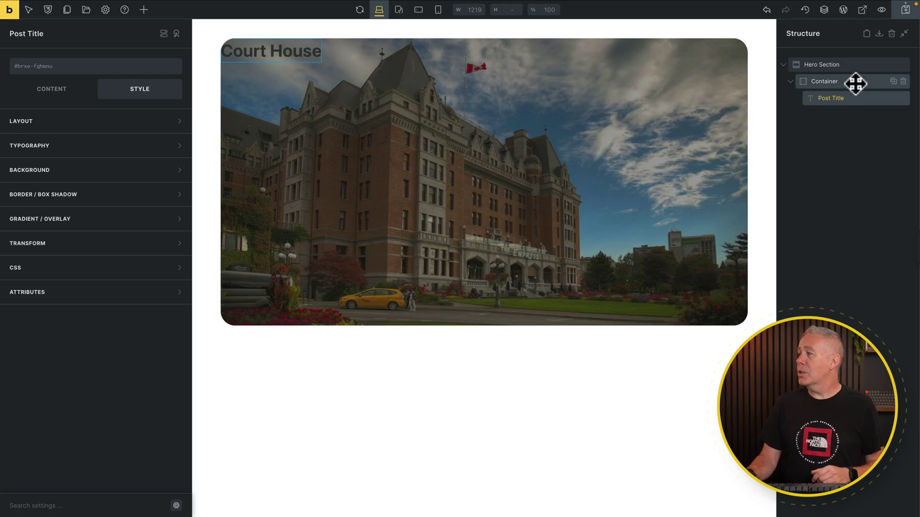
# Center the hero container's content on both the cross axis and the main axis
pyautogui.click(853, 82)
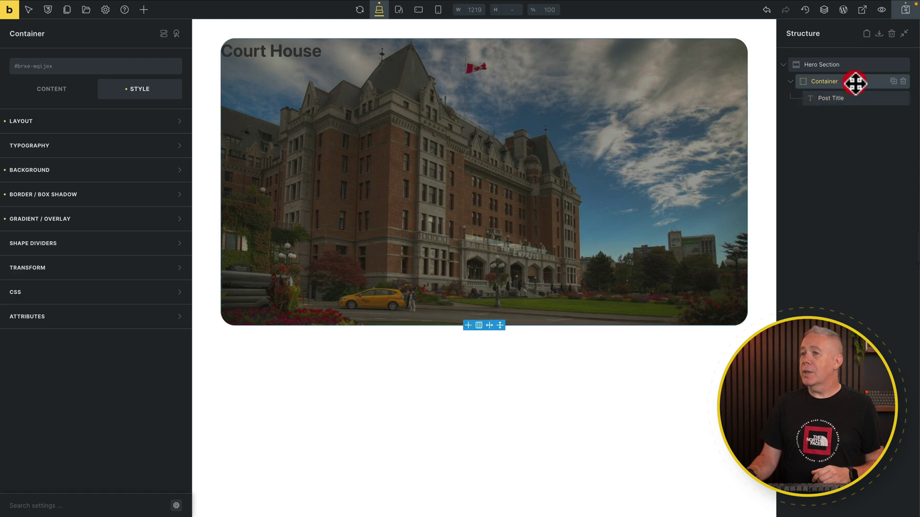
pyautogui.click(58, 91)
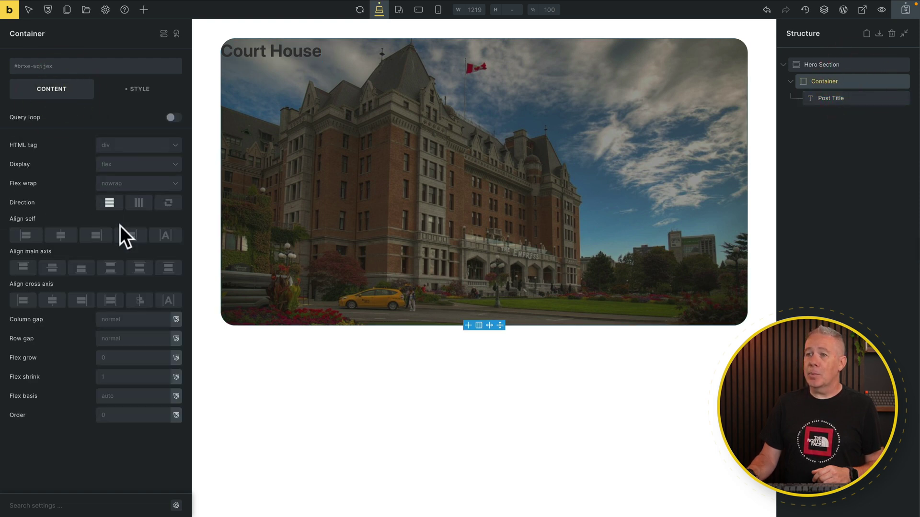
pyautogui.click(58, 300)
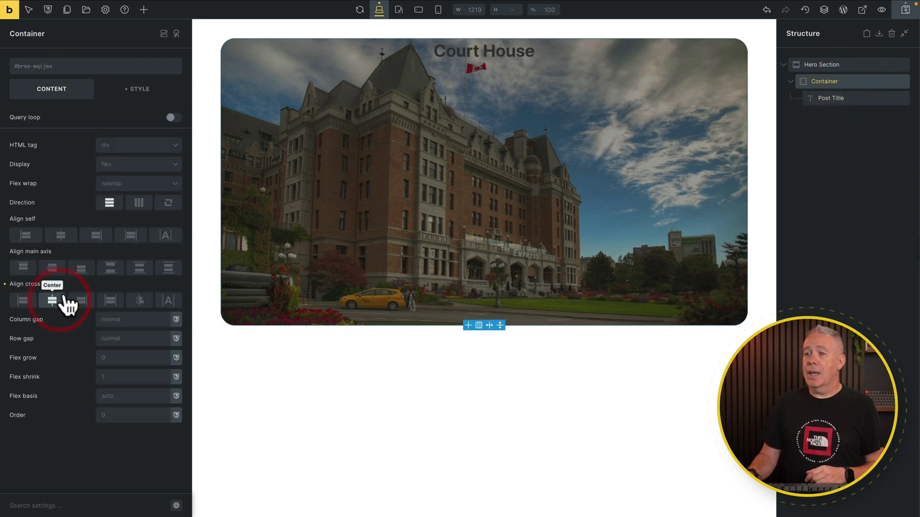
pyautogui.click(55, 269)
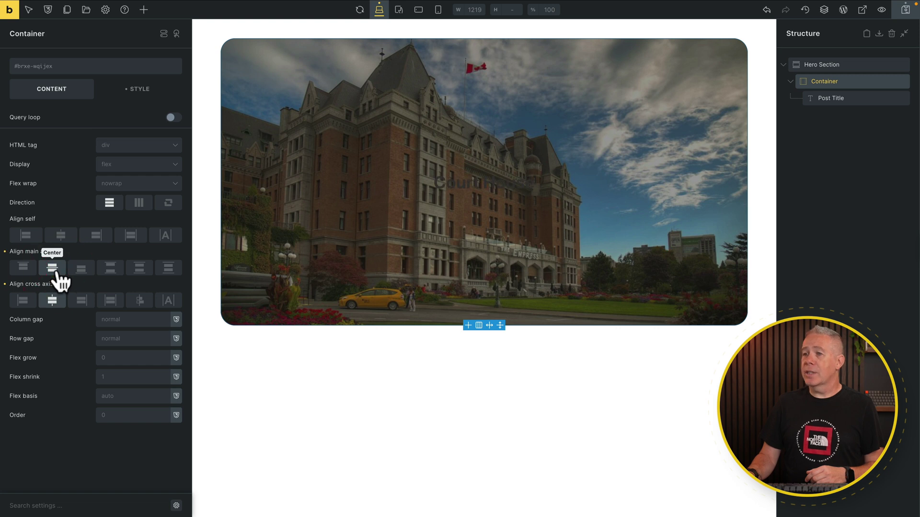
# Set the hero container's typography to a 4rem font size and white text color #ffffff
pyautogui.click(146, 90)
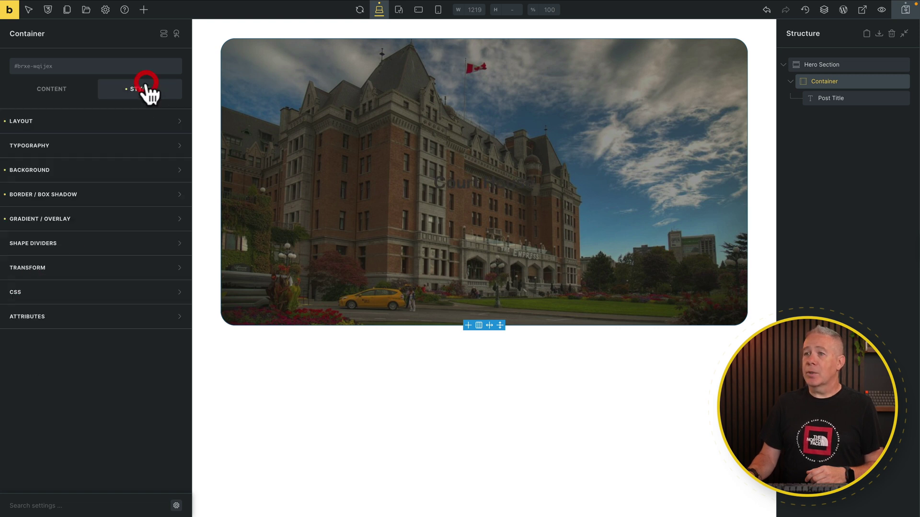
pyautogui.click(168, 154)
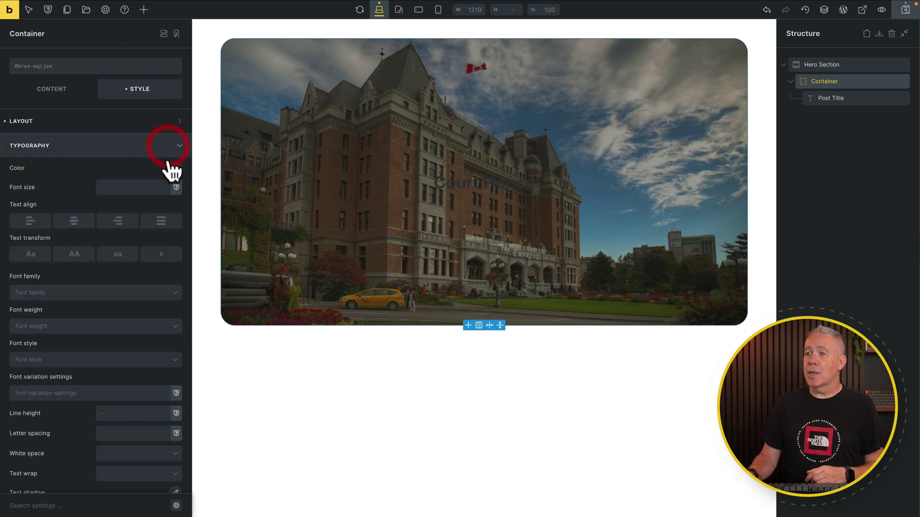
pyautogui.click(144, 187)
pyautogui.write('8rem')
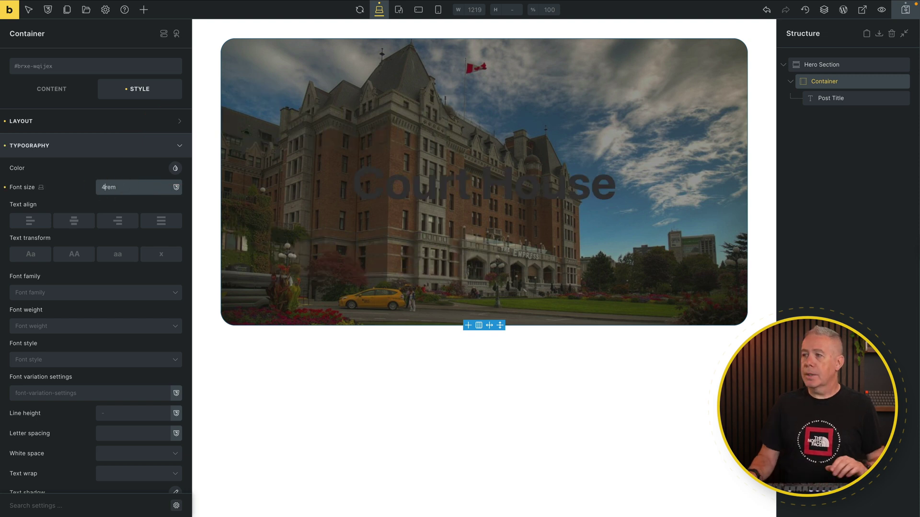
pyautogui.click(175, 168)
pyautogui.click(123, 203)
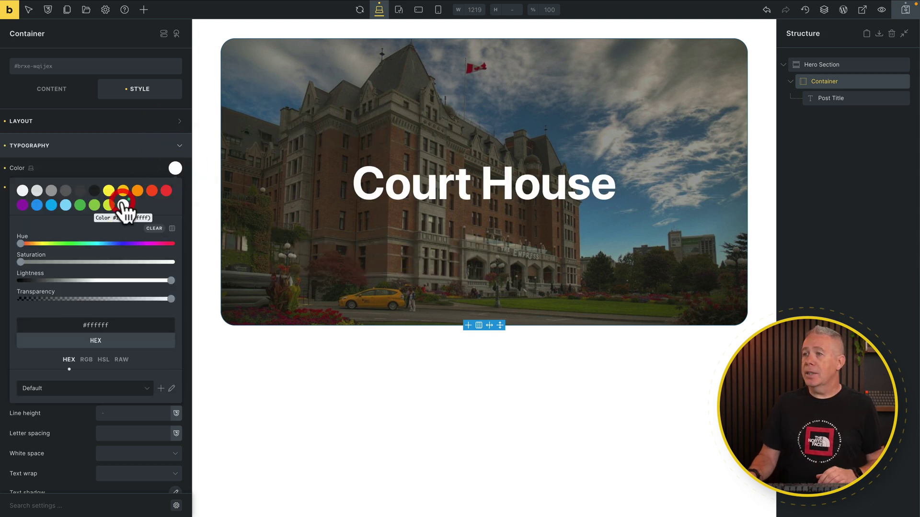
pyautogui.click(138, 162)
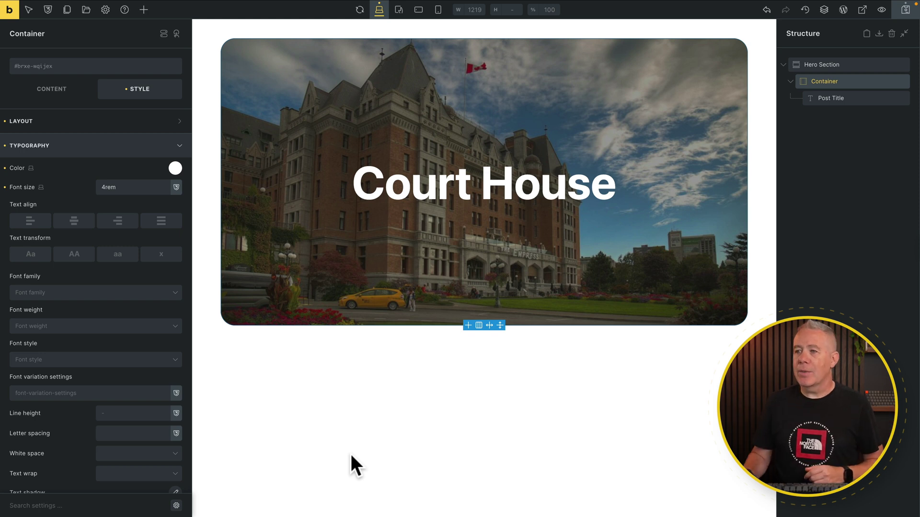
# Collapse the Hero Section in the structure and add a new section below it
pyautogui.click(784, 64)
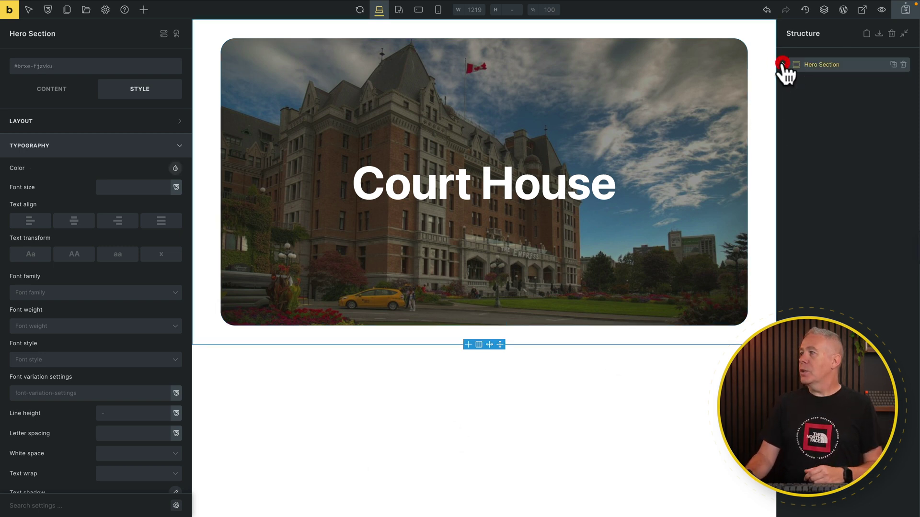
pyautogui.click(840, 116)
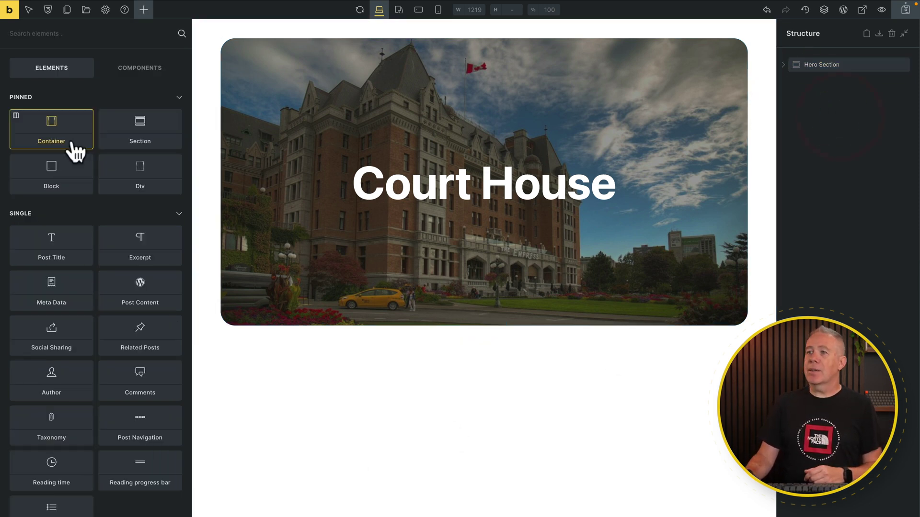
pyautogui.click(130, 127)
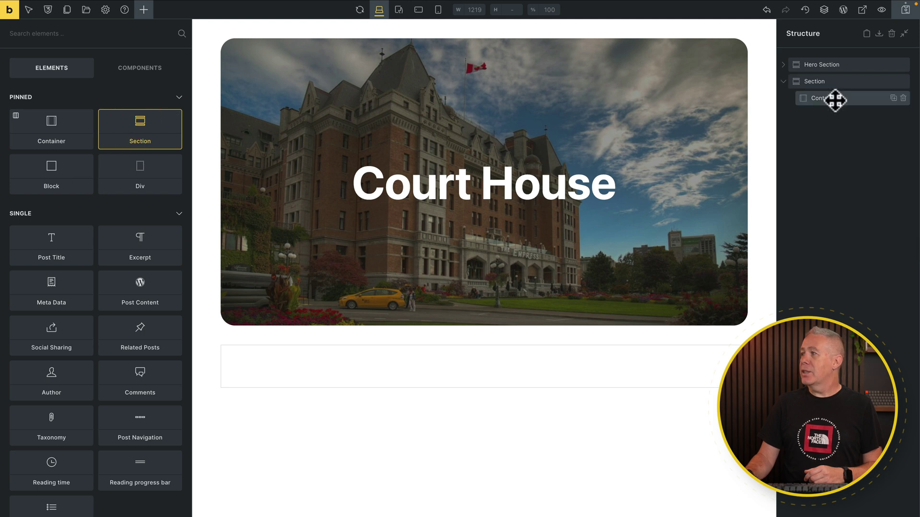
pyautogui.click(837, 83)
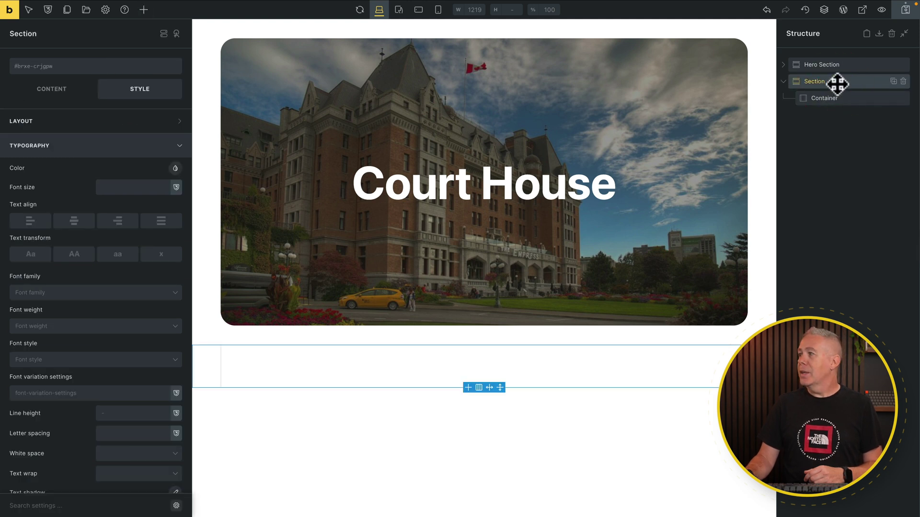
# Add Post Content and Post Navigation elements to the new section's container
pyautogui.click(838, 98)
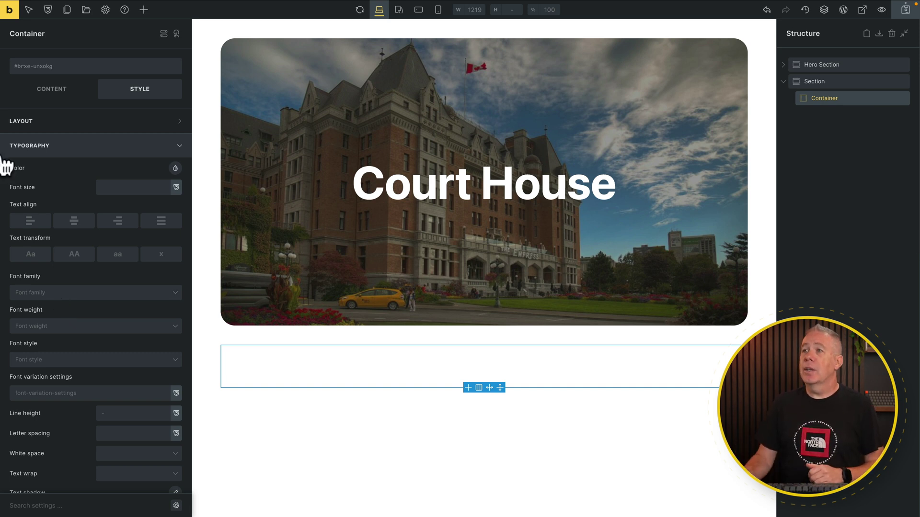
pyautogui.click(144, 10)
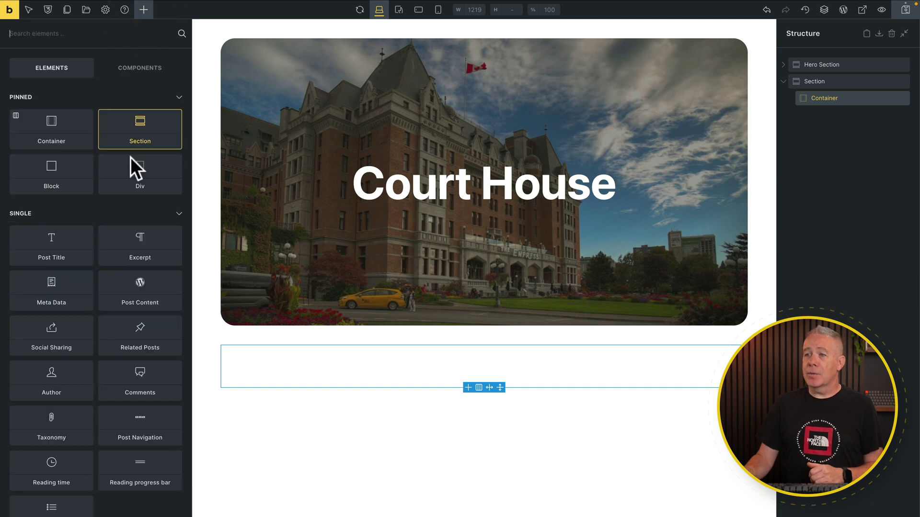
pyautogui.click(127, 300)
pyautogui.scroll(-1, 132, 343)
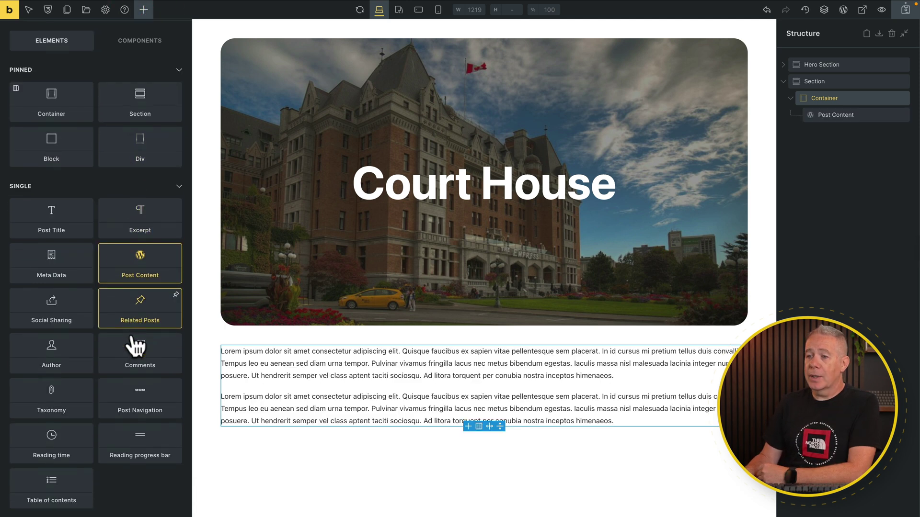
pyautogui.click(136, 393)
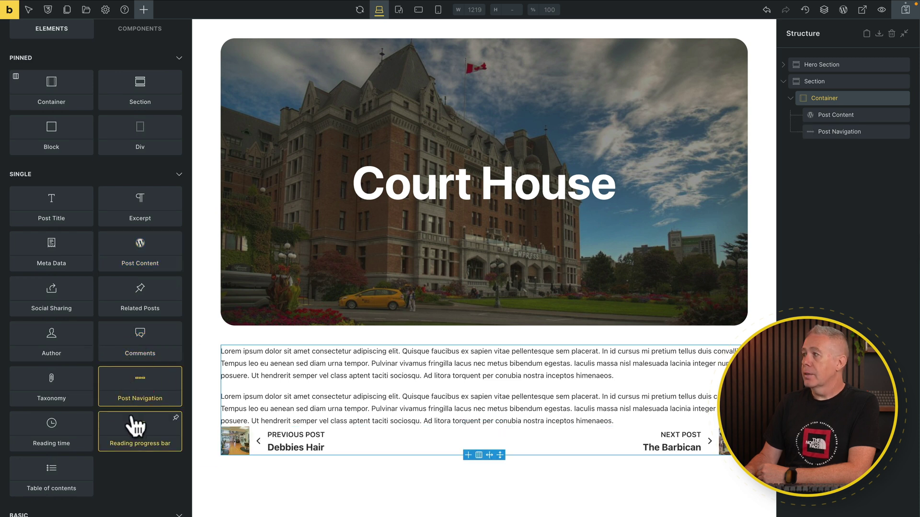
# Find the Meta Data element with the search "meta", add it to the container, and place it above the Post Content
pyautogui.scroll(-5, 131, 424)
pyautogui.scroll(-2, 136, 426)
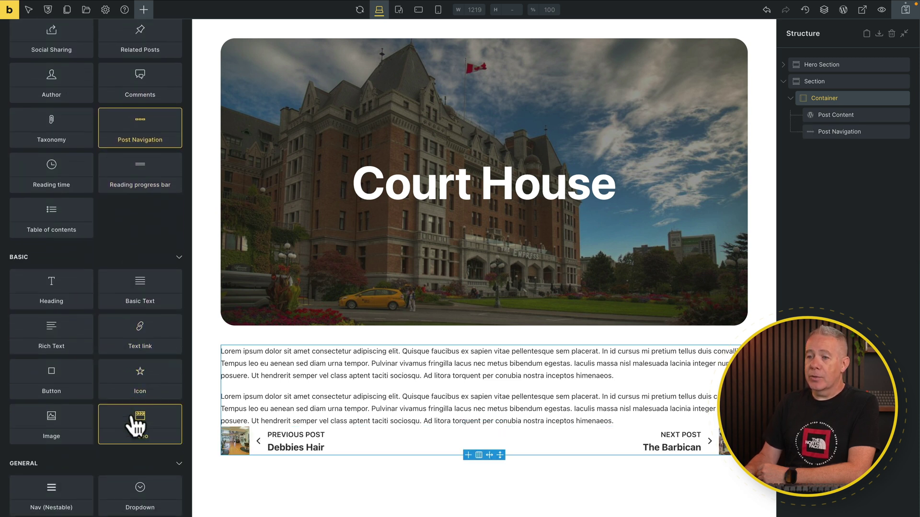
pyautogui.scroll(7, 136, 426)
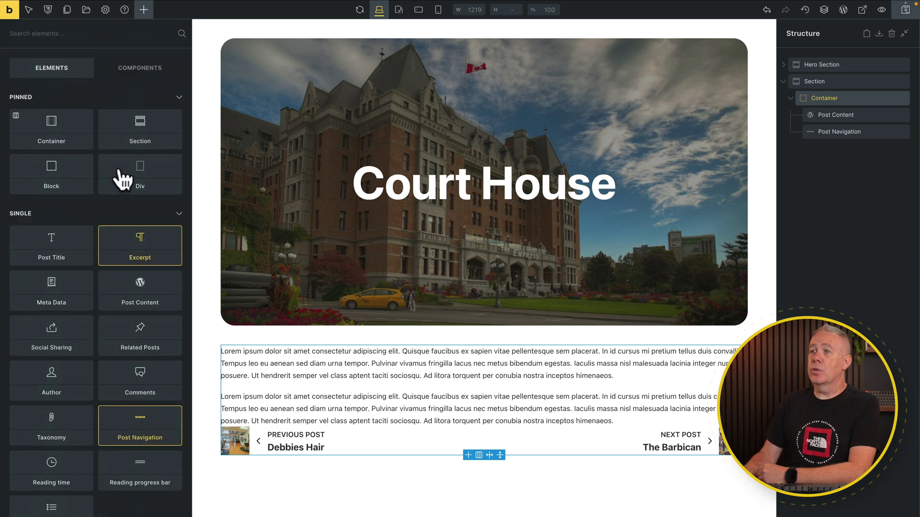
pyautogui.write('meta')
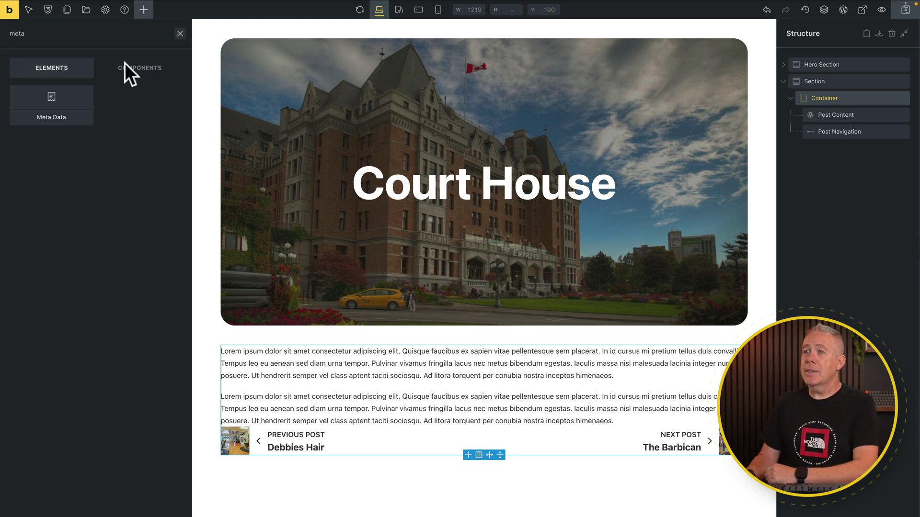
pyautogui.click(57, 106)
pyautogui.moveTo(857, 151); pyautogui.dragTo(857, 121)
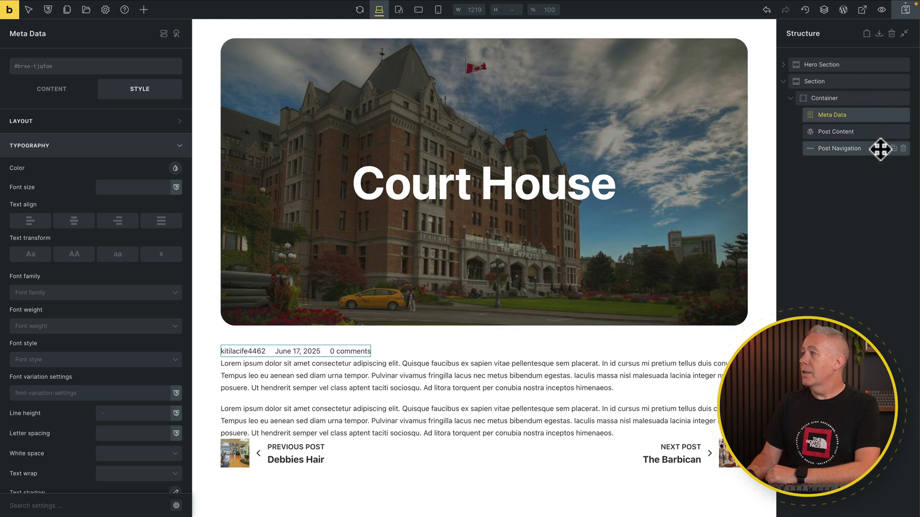
# Rename the new section's container as Content
pyautogui.click(841, 98)
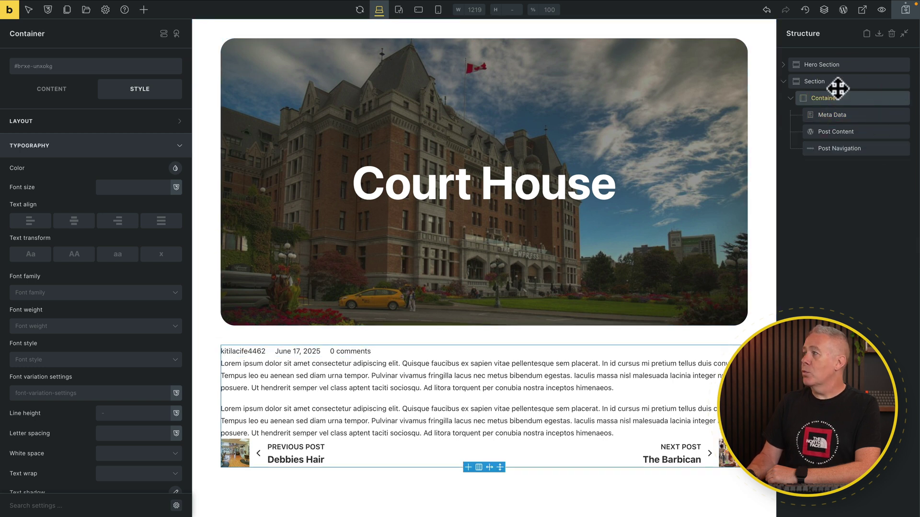
pyautogui.doubleClick(831, 98)
pyautogui.write('Content')
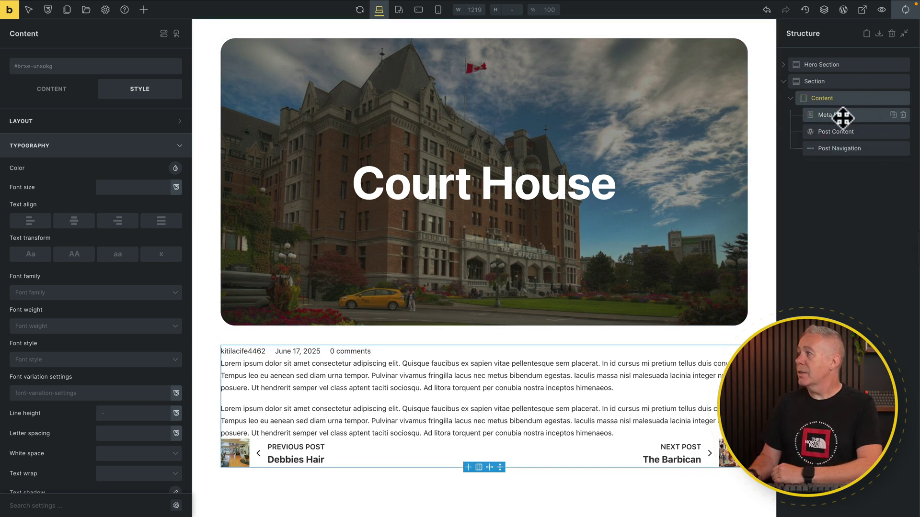
# Set the Content container's row gap to 2rem
pyautogui.click(853, 115)
pyautogui.click(862, 99)
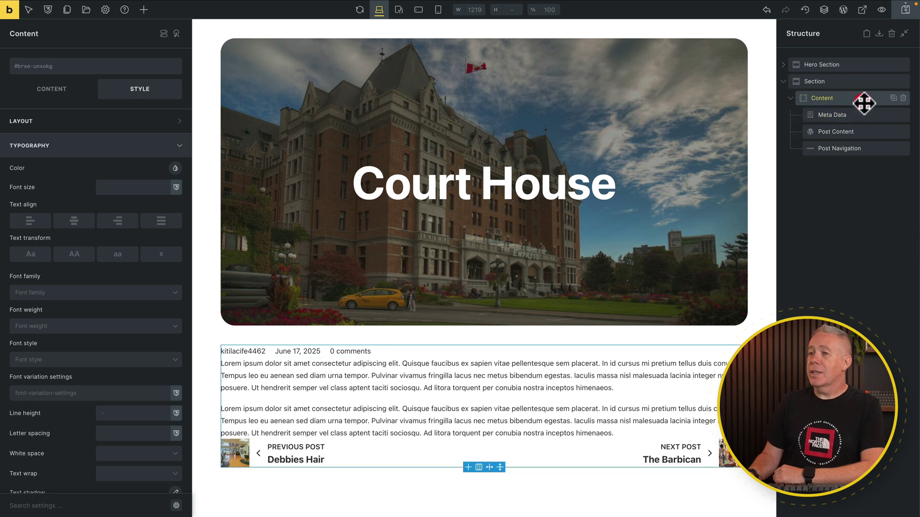
pyautogui.click(39, 90)
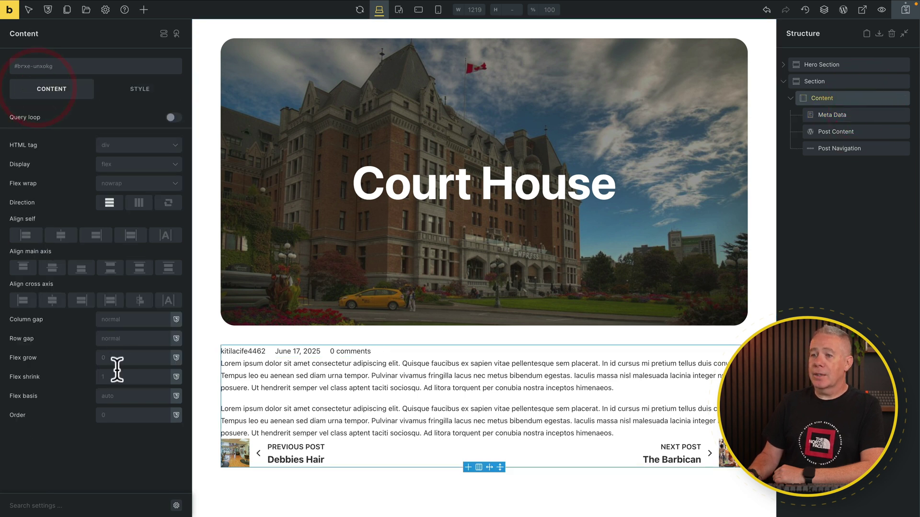
pyautogui.click(120, 339)
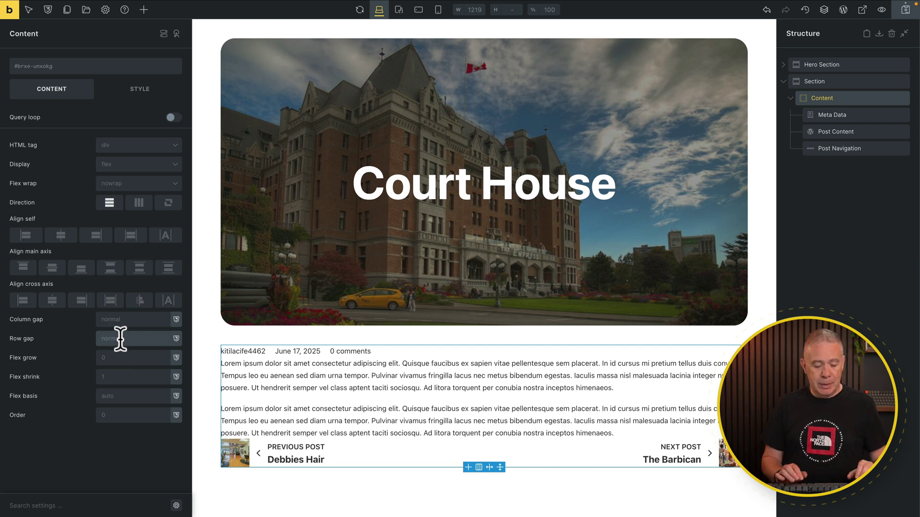
pyautogui.write('2rem')
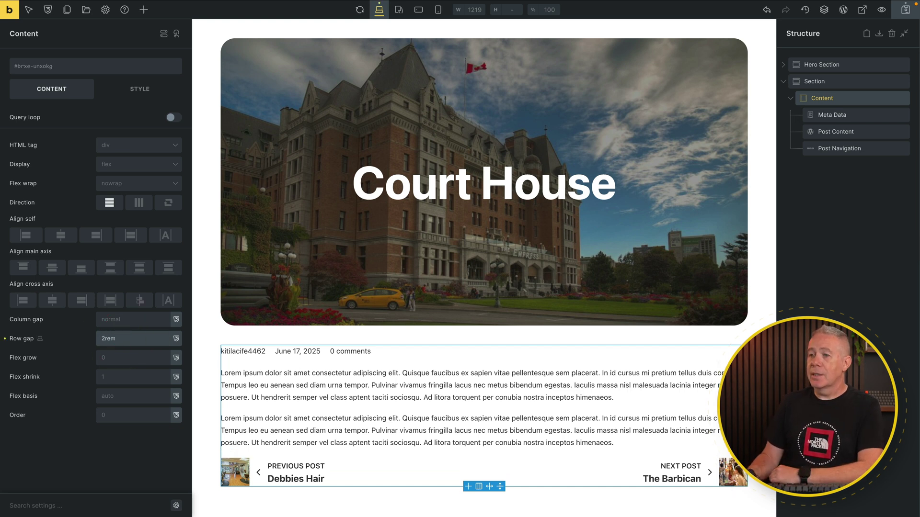
# Delete the {post_date} and {post_comments} items from the Meta Data element, keeping only {author_name}
pyautogui.click(852, 116)
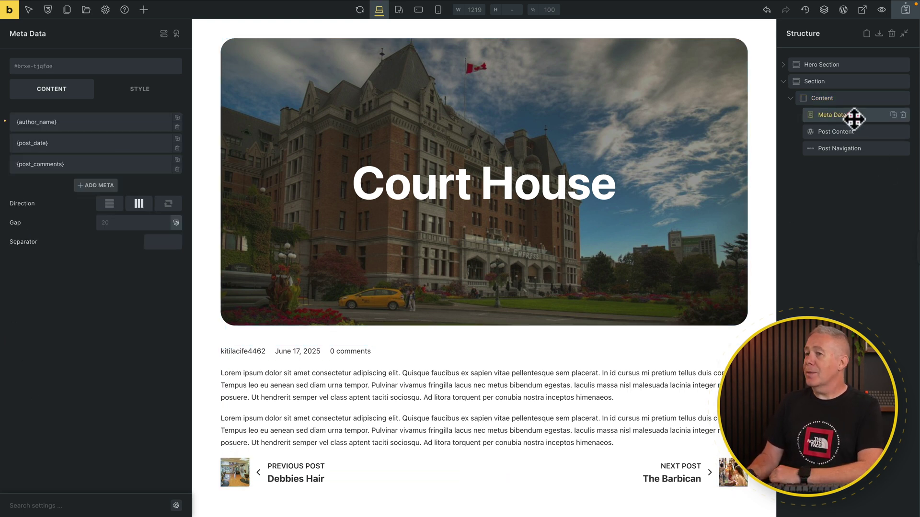
pyautogui.click(178, 169)
pyautogui.click(177, 148)
pyautogui.click(177, 148)
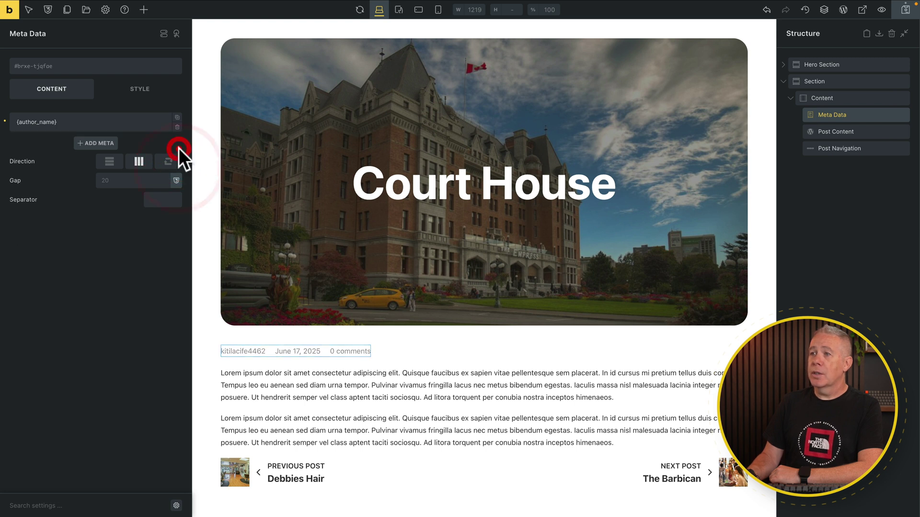
# Replace the Meta Data element's {author_name} tag with the post date tag and prefix it with "Added:"
pyautogui.click(155, 122)
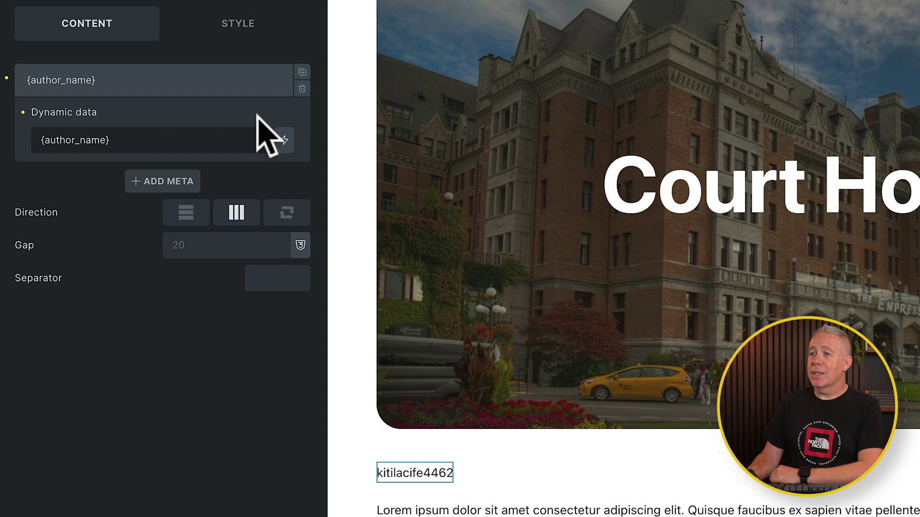
pyautogui.click(113, 131)
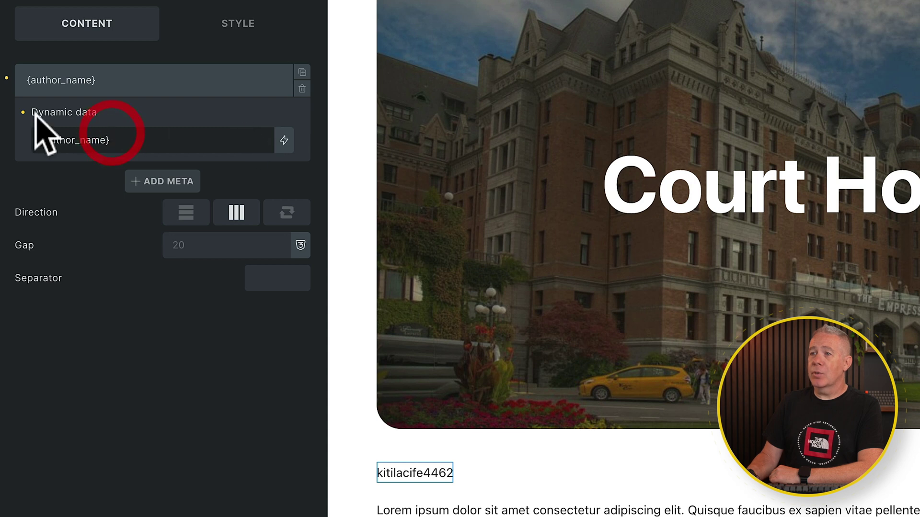
pyautogui.click(23, 113)
pyautogui.click(284, 140)
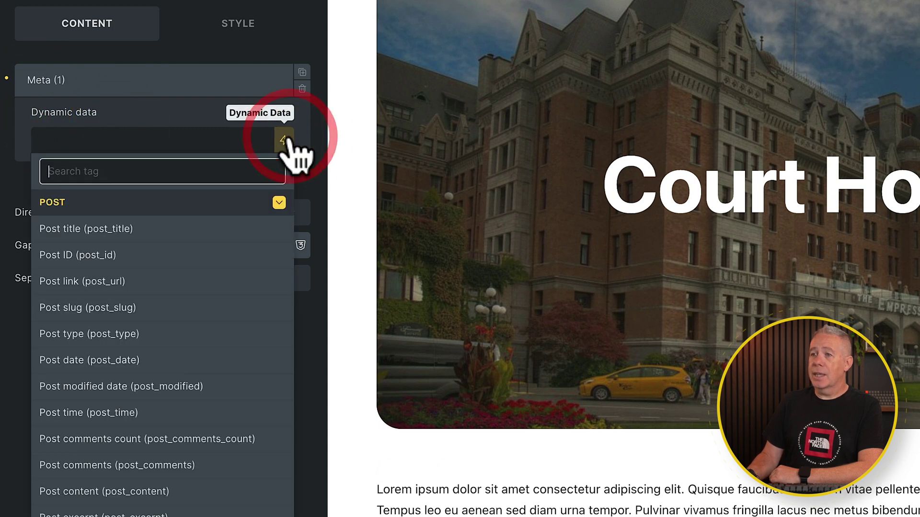
pyautogui.click(179, 359)
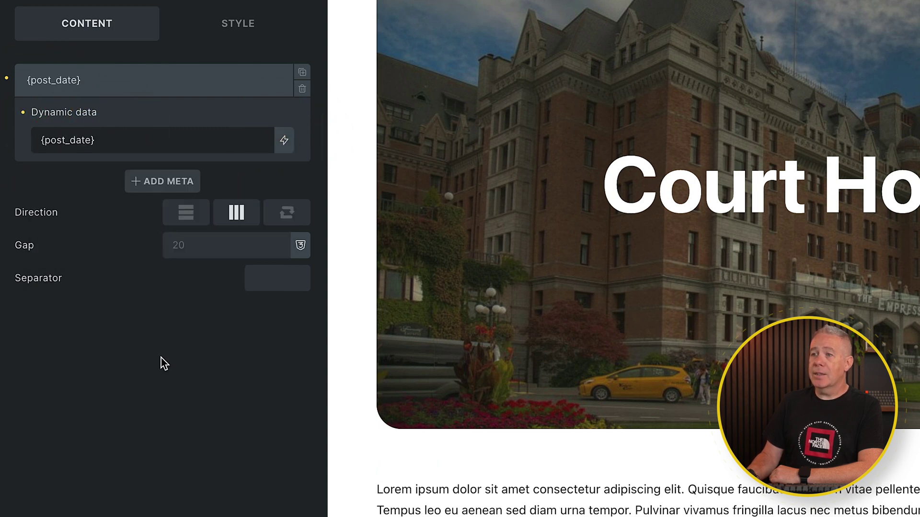
pyautogui.click(41, 140)
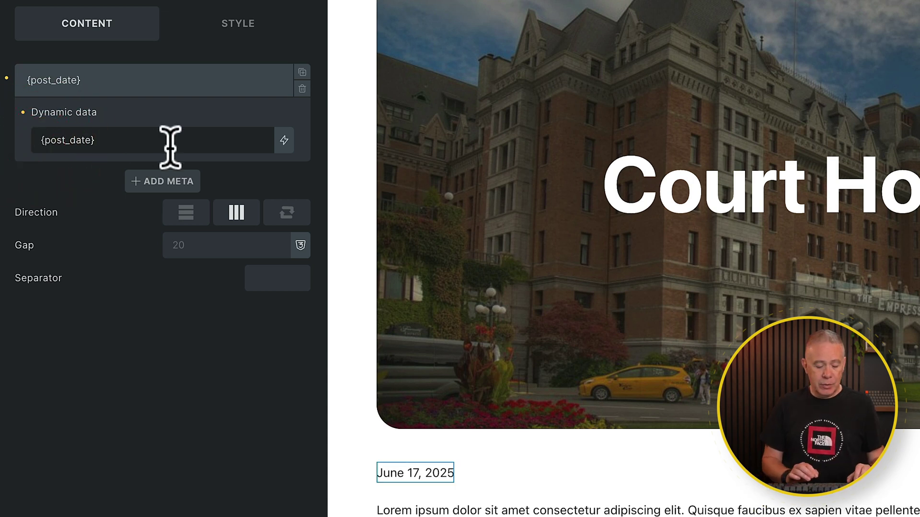
pyautogui.write('Added:')
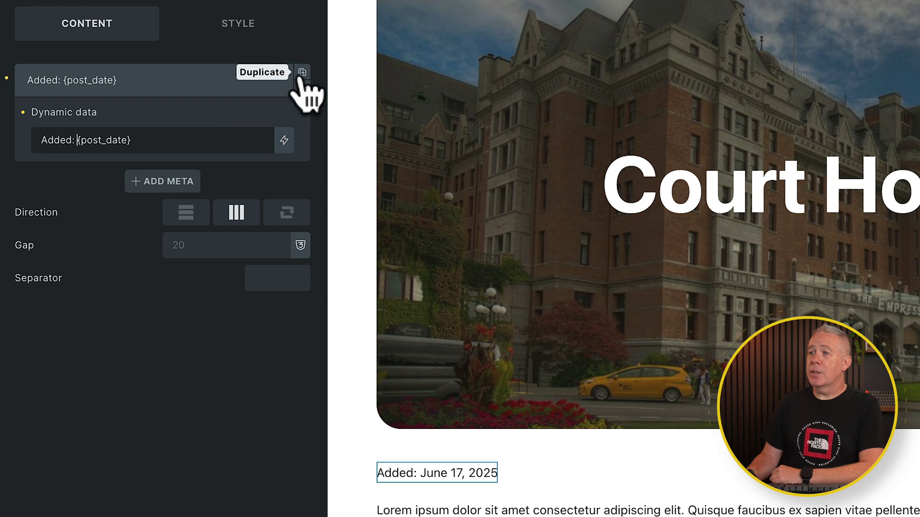
# Add a second meta item that outputs the Meta Box Business Address field, {mb_business_business_address}, instead of the author name
pyautogui.click(178, 181)
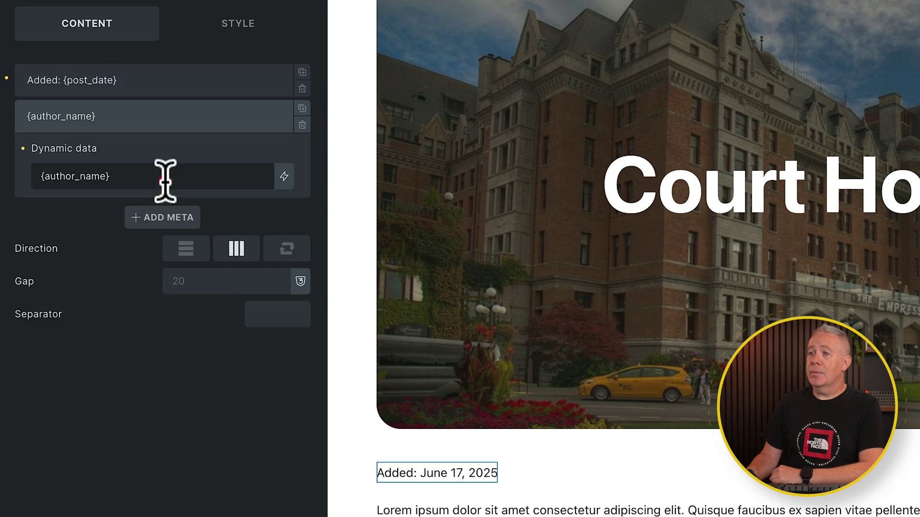
pyautogui.click(22, 149)
pyautogui.click(284, 178)
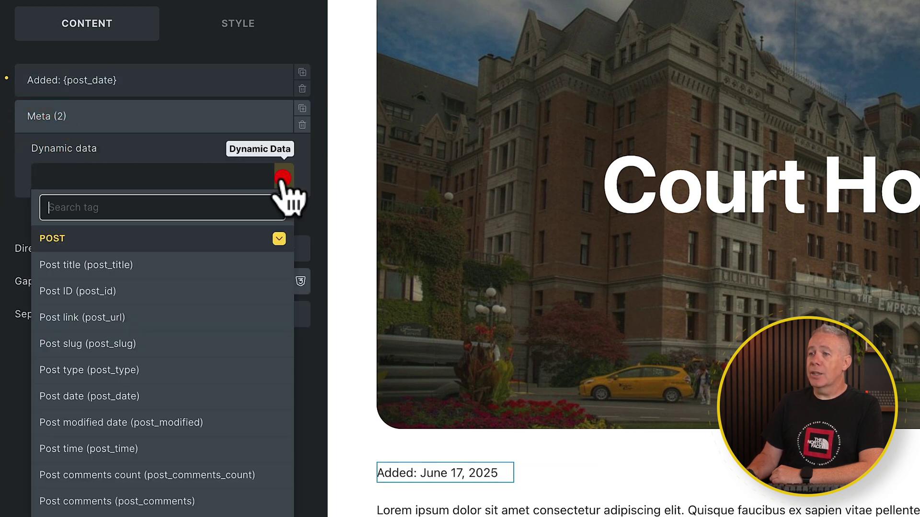
pyautogui.click(278, 238)
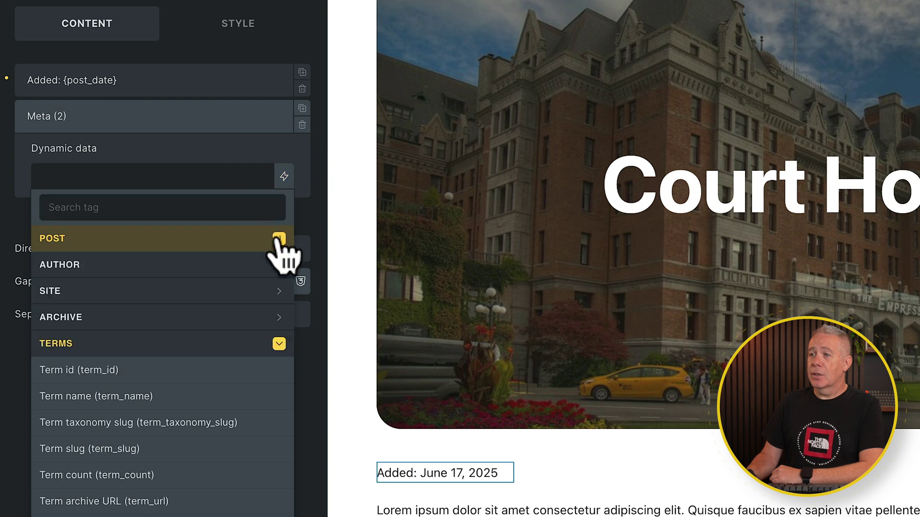
pyautogui.click(278, 345)
pyautogui.scroll(-5, 253, 425)
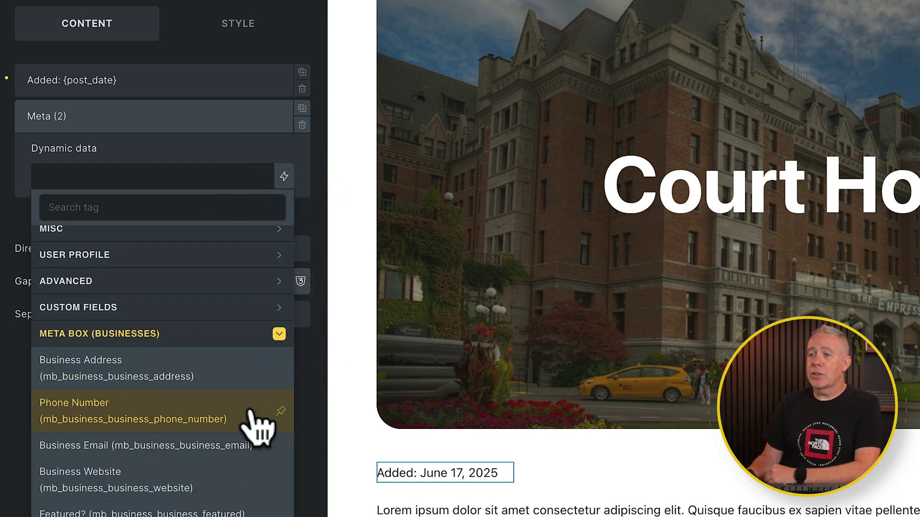
pyautogui.click(144, 379)
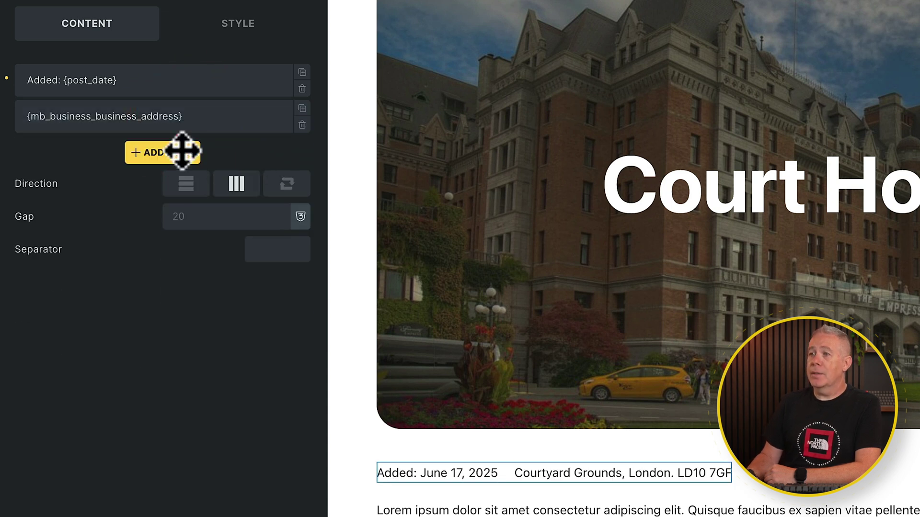
# Add a third meta item reading "Website: {mb_business_business_website}" and set the Meta Data separator to //
pyautogui.click(178, 152)
pyautogui.click(283, 212)
pyautogui.scroll(-3, 201, 479)
pyautogui.click(128, 507)
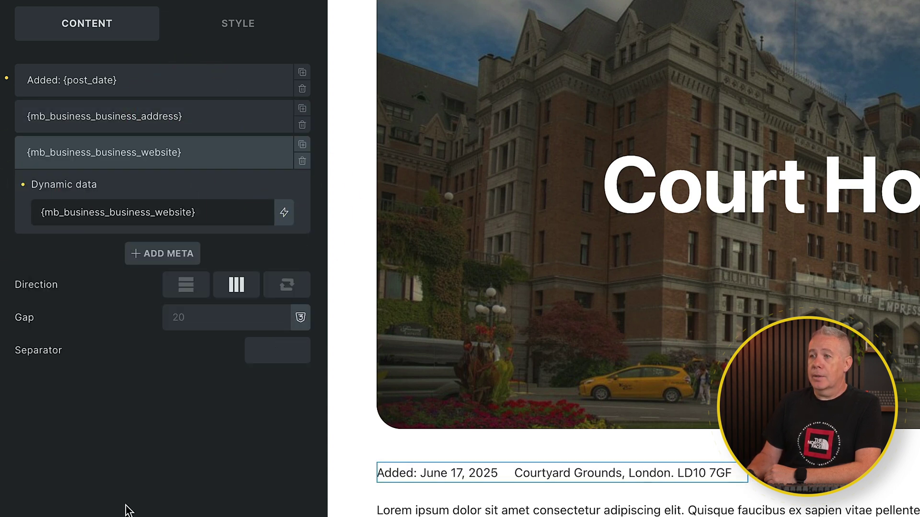
pyautogui.click(52, 211)
pyautogui.write('Website:')
pyautogui.click(219, 159)
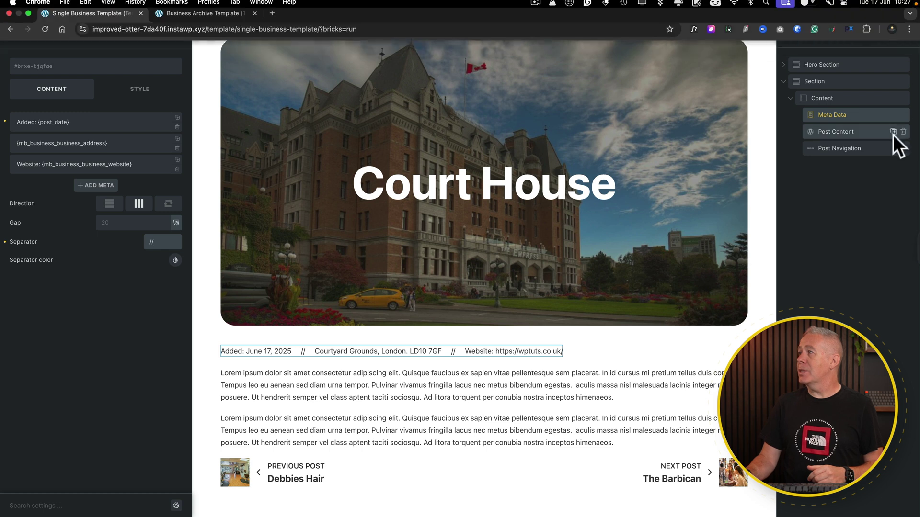
# Save the single business template and open the Freddies Fish & Chips listing from the front-end Business Listing page
pyautogui.click(905, 17)
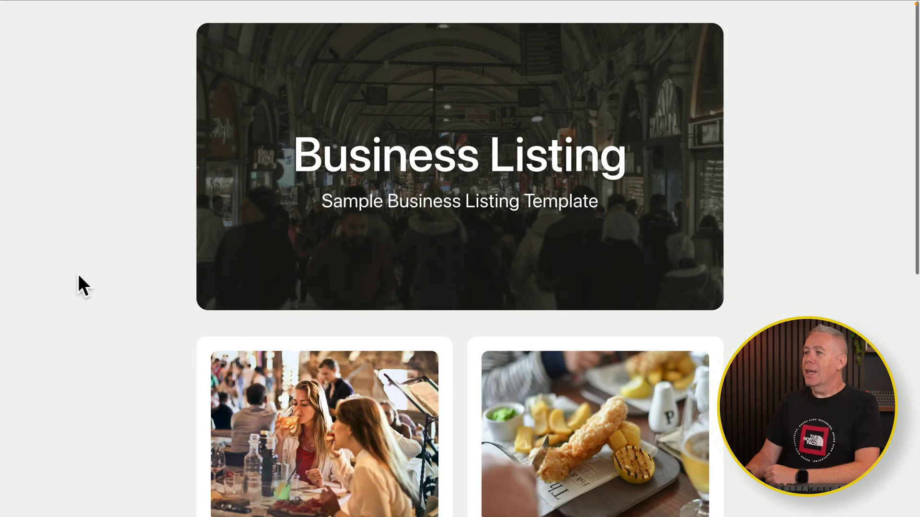
pyautogui.scroll(-6, 79, 276)
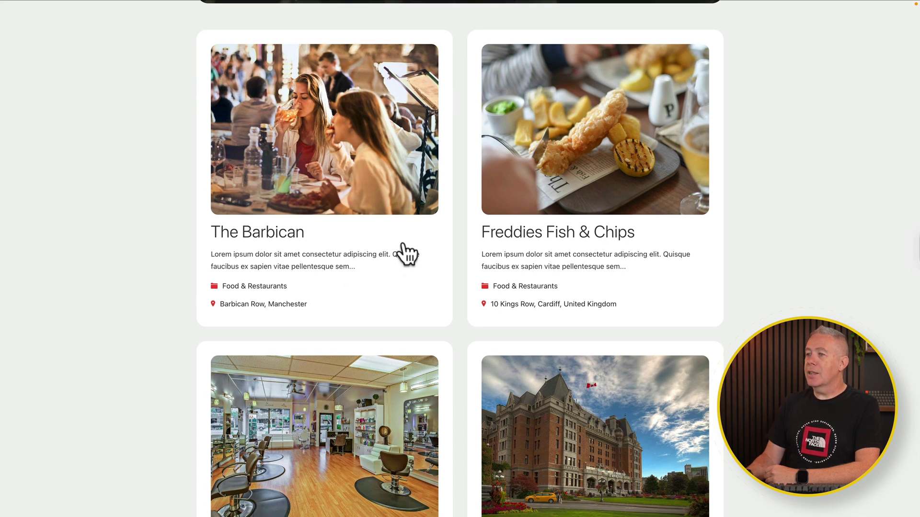
pyautogui.click(662, 300)
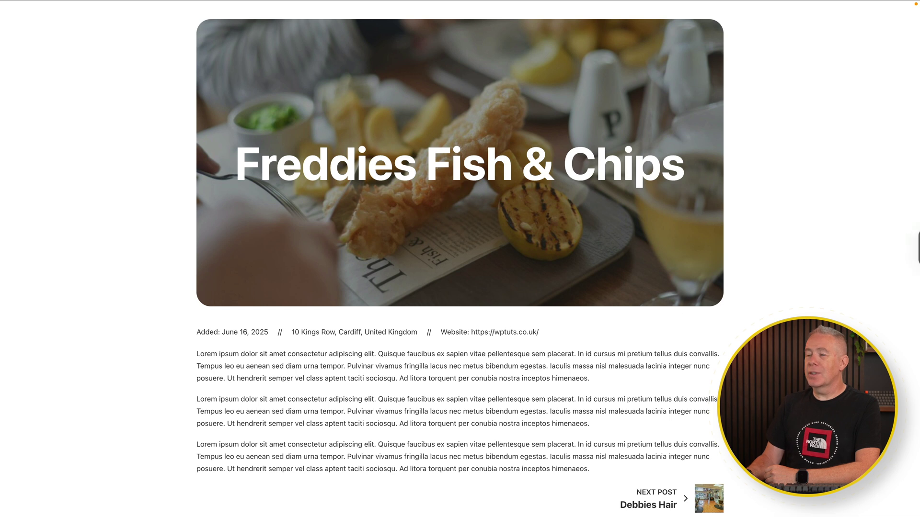